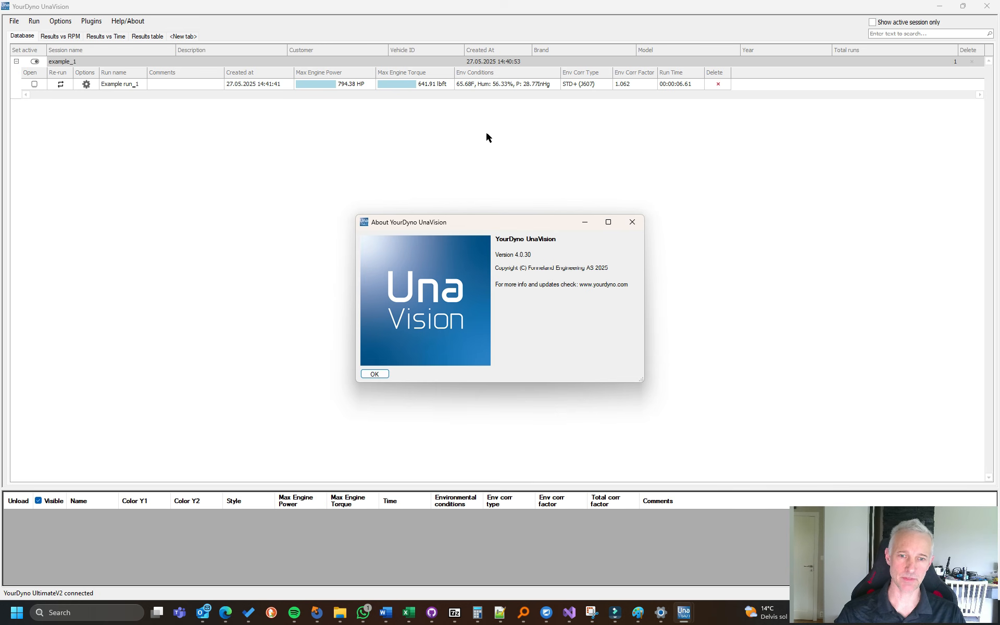
- Close the version information and start importing sessions into the database
key("Return")
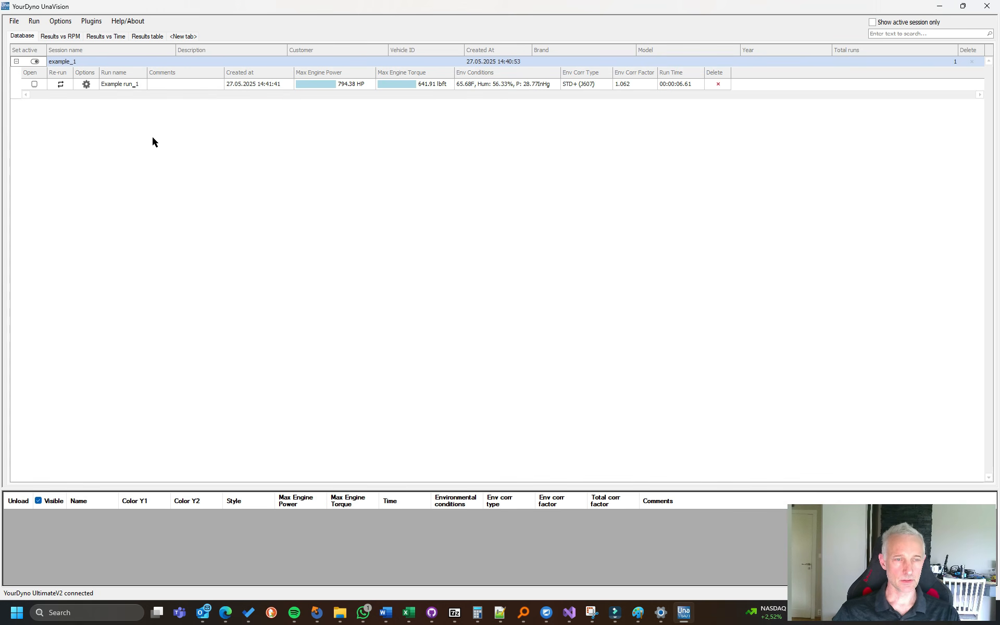
left_click(17, 22)
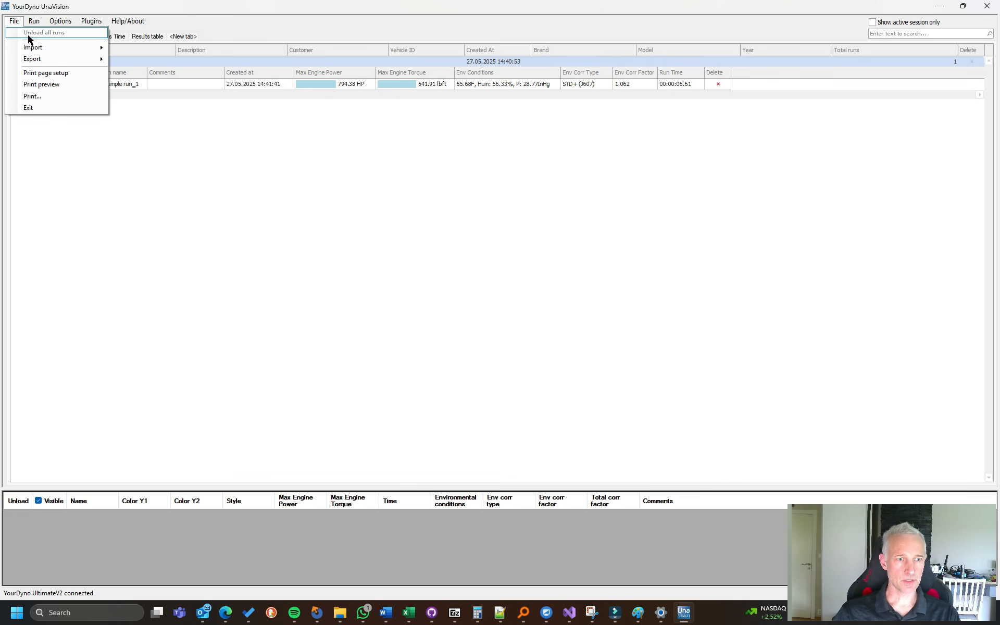
mouse_move(31, 47)
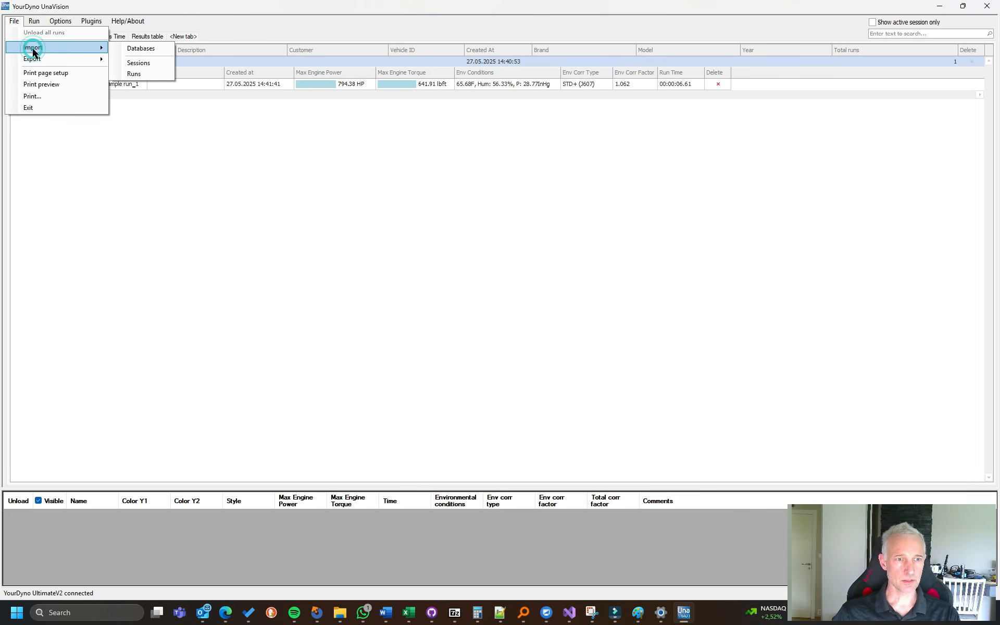
left_click(138, 63)
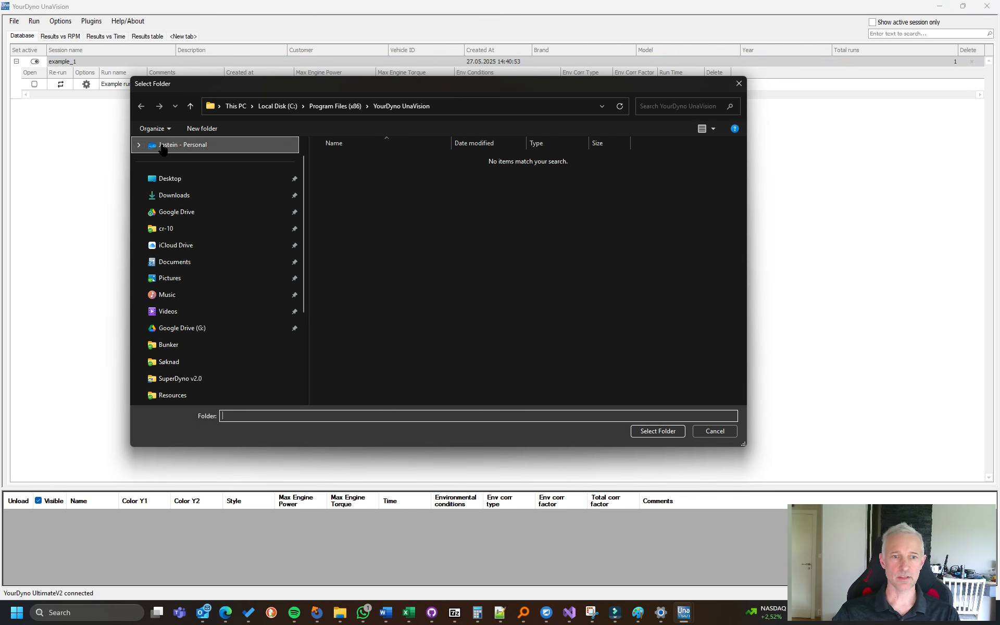
- Browse to the Runs folder inside Documents > Bremsebenk as the import source
left_click(185, 266)
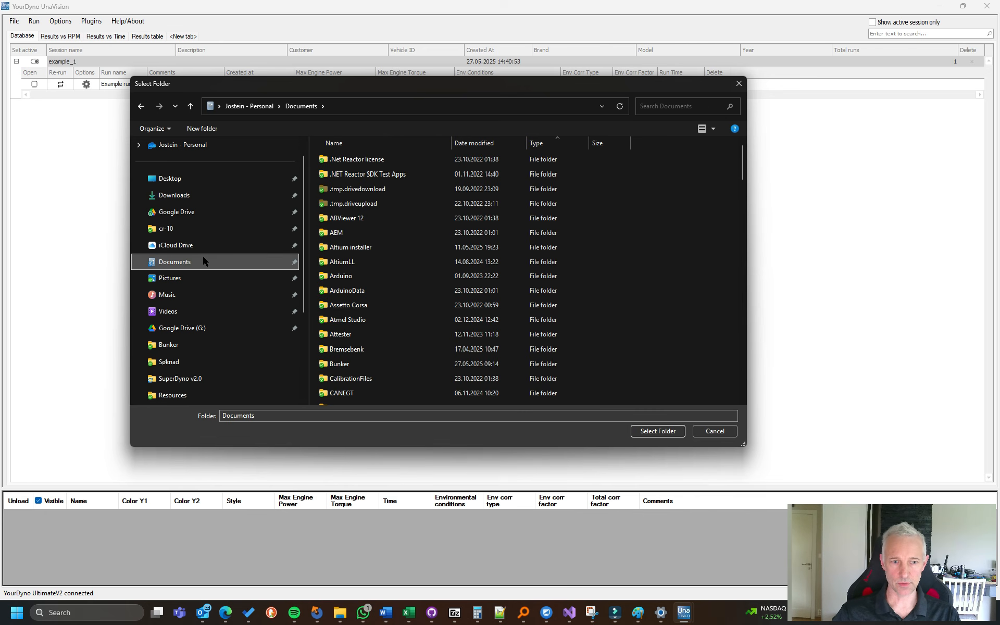
double_click(363, 351)
scroll(363, 328, "down", 3)
left_click(364, 327)
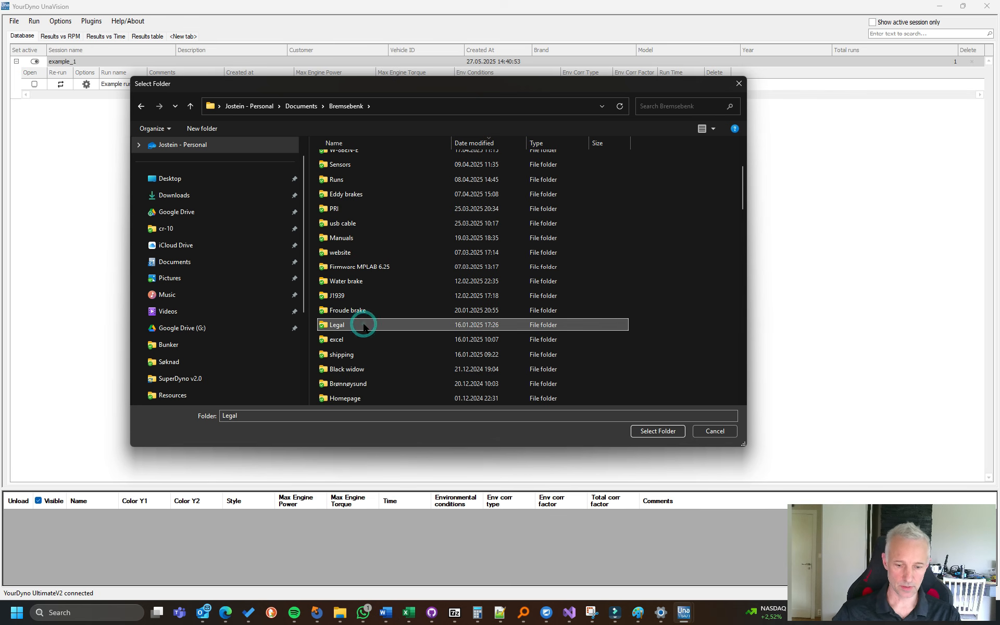
type("ru")
key("Return")
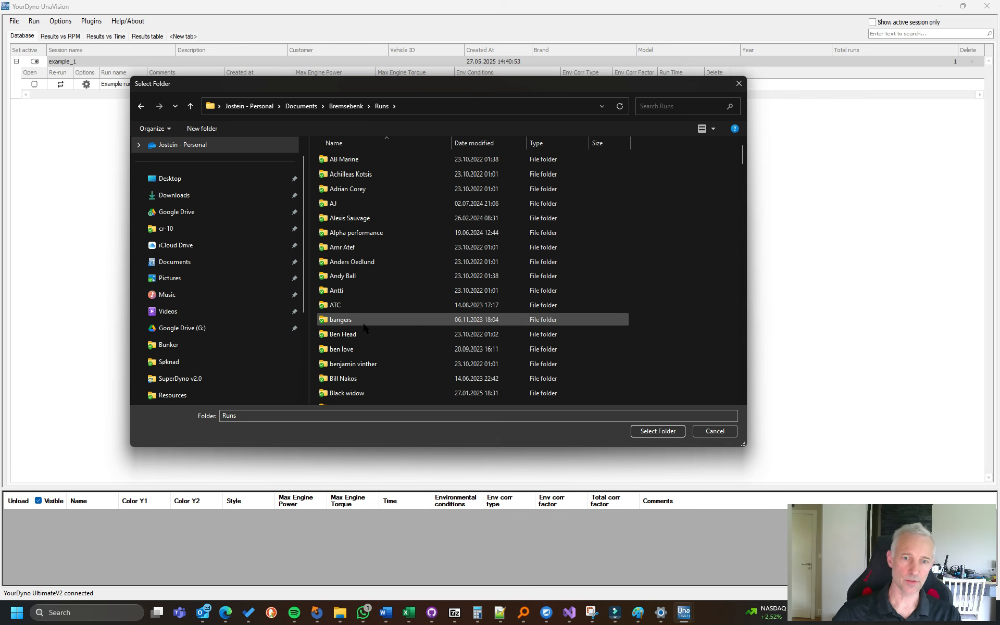
- Look through the Runs folder, return to Bremsebenk and import the sessions from the whole Runs folder
scroll(365, 213, "down", 6)
scroll(349, 256, "down", 10)
scroll(352, 360, "up", 12)
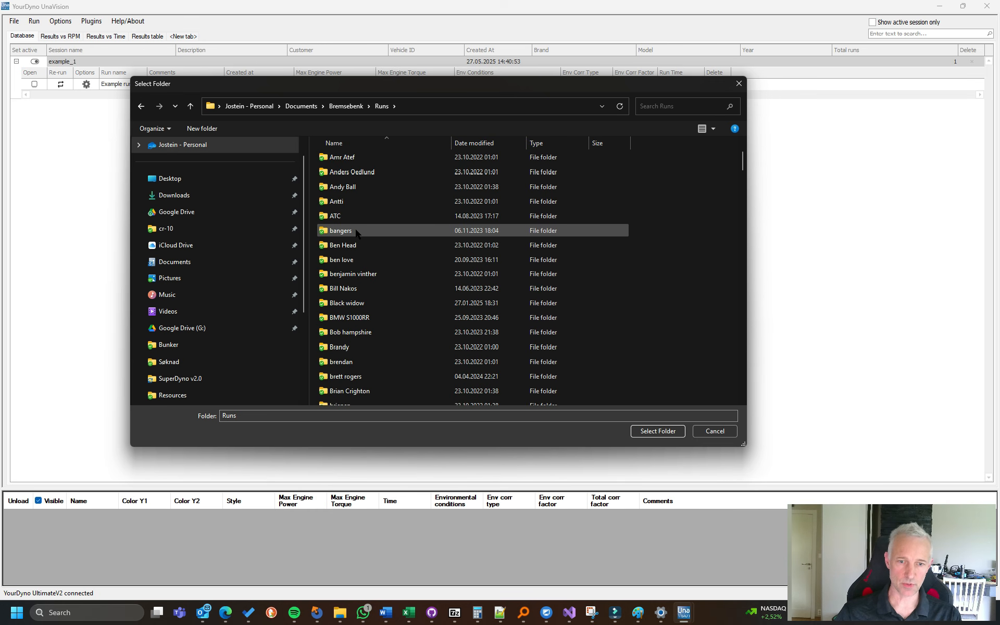
scroll(356, 232, "up", 2)
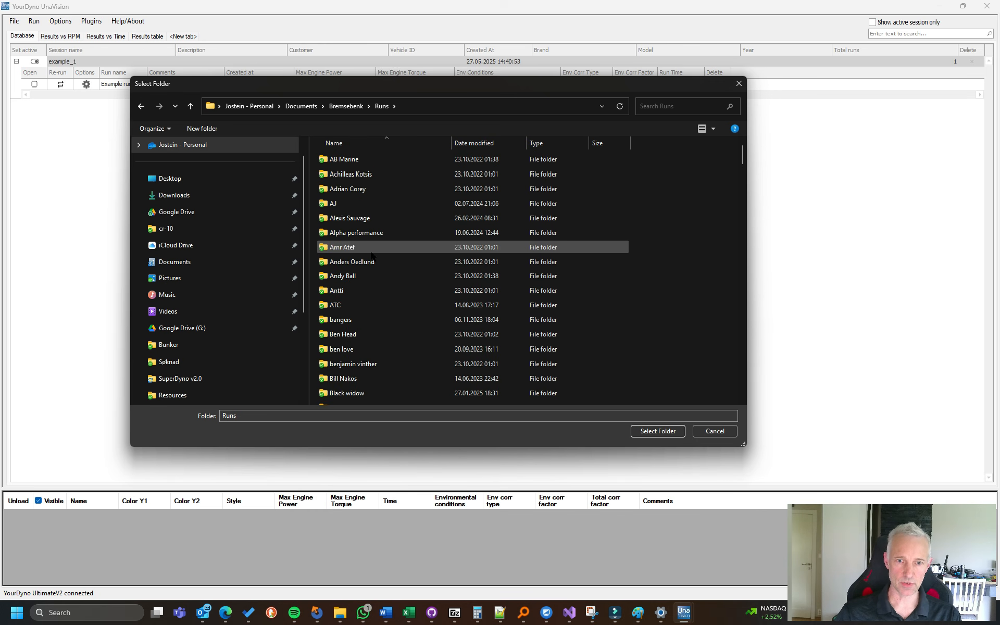
left_click(352, 106)
left_click(361, 248)
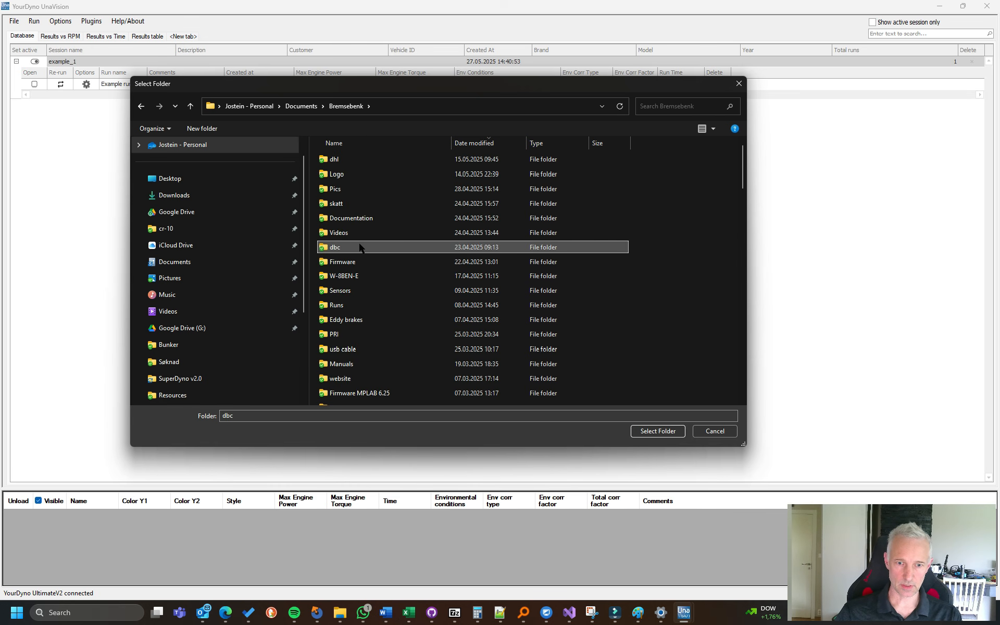
left_click(346, 305)
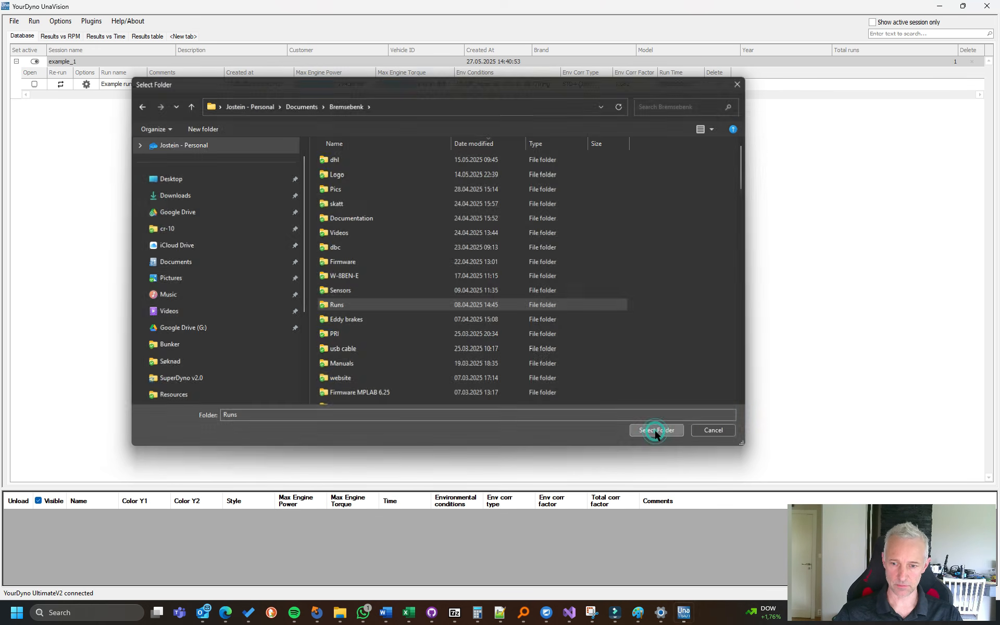
left_click(655, 433)
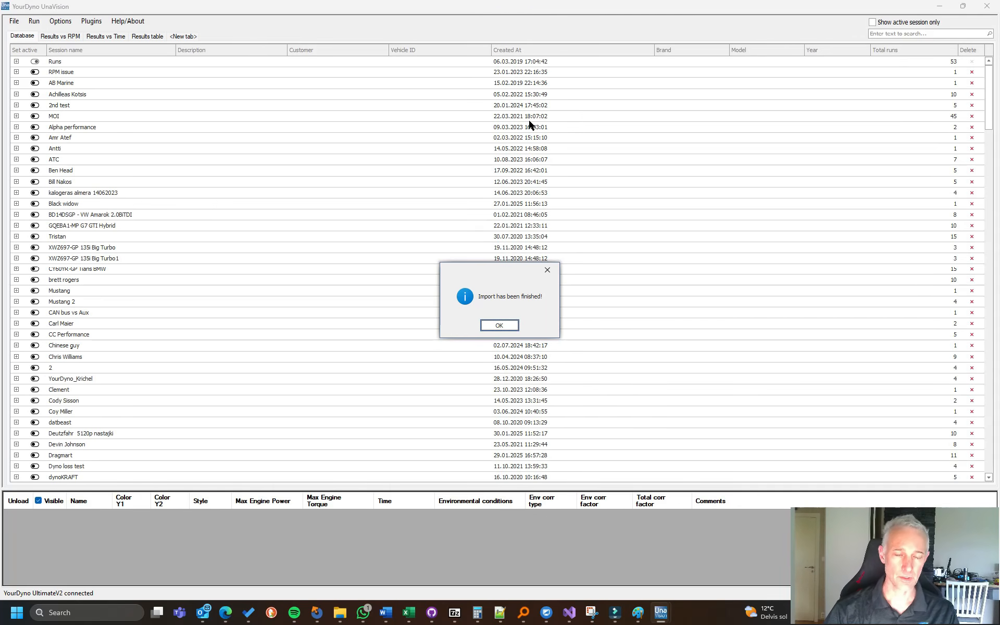
left_click(510, 324)
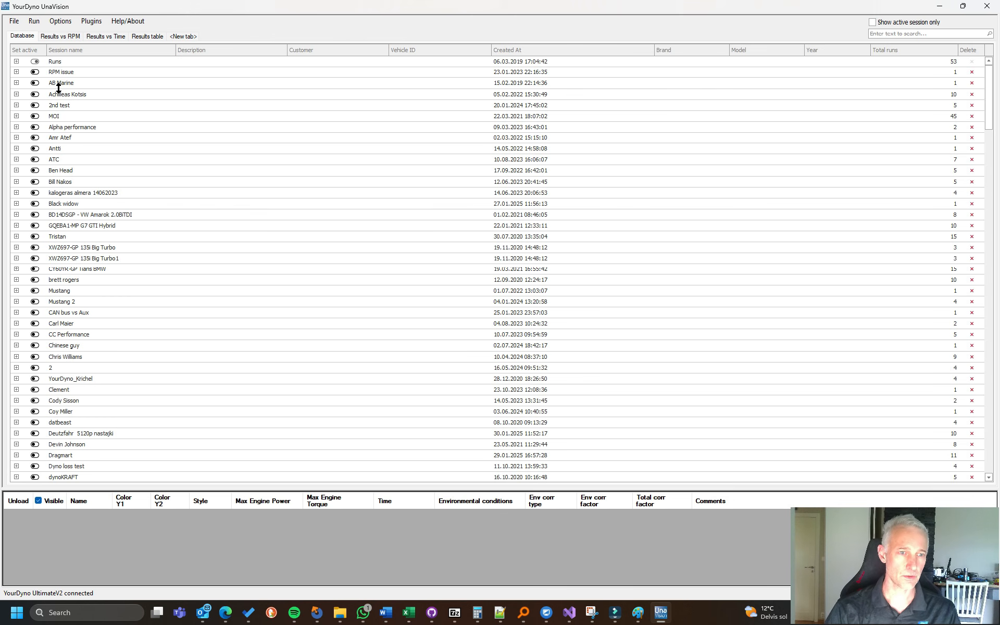
- Look through the imported sessions and expand the ones created 12.06.2023 20:41:45 and 30.07.2020 13:35:04 to view their runs
scroll(89, 185, "down", 9)
scroll(86, 188, "up", 6)
scroll(86, 187, "up", 6)
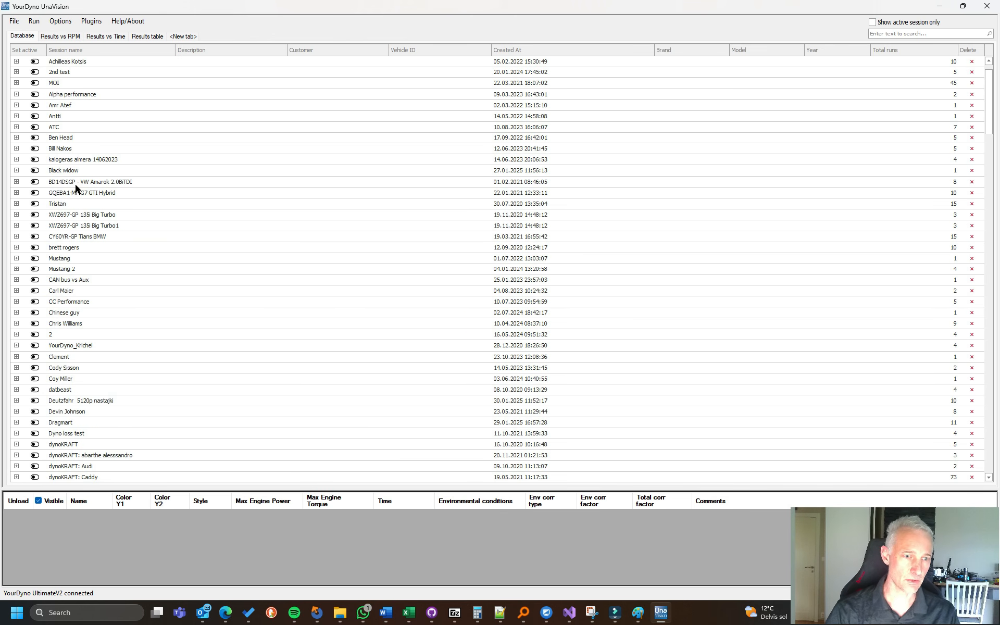
left_click(17, 148)
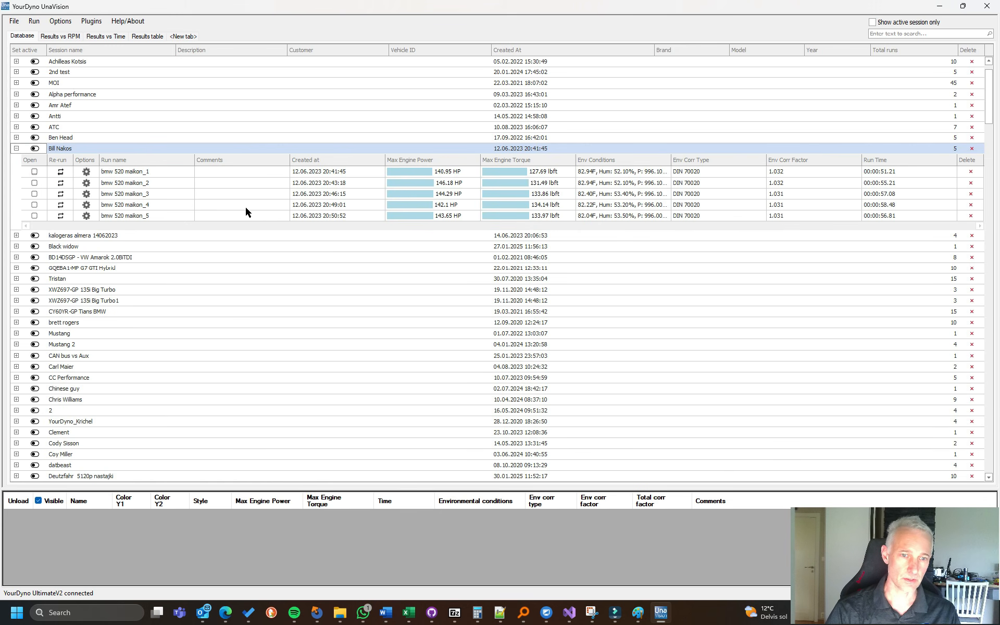
left_click(16, 278)
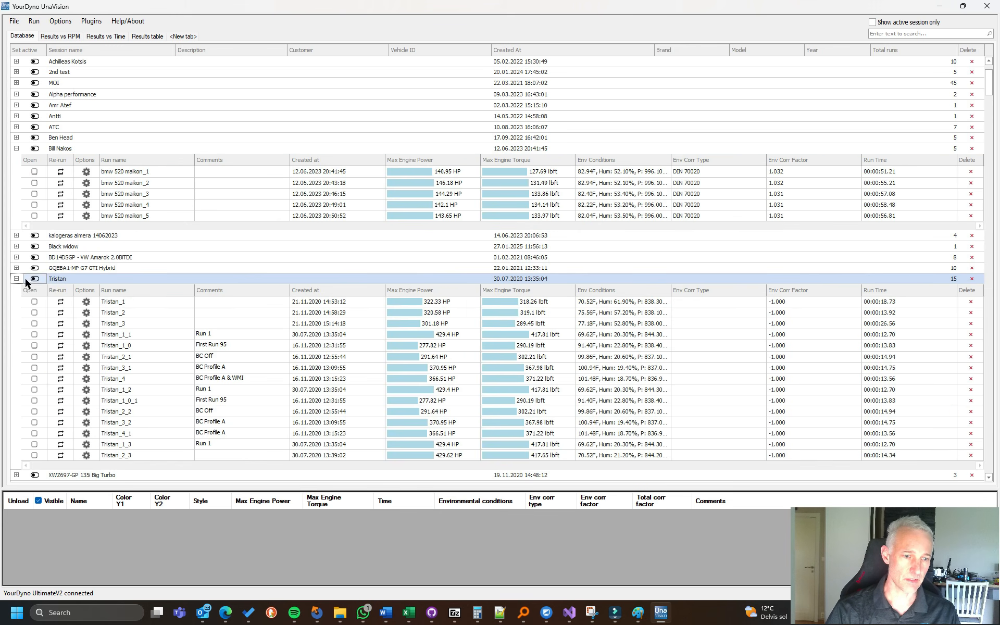
scroll(352, 323, "down", 2)
scroll(353, 326, "up", 2)
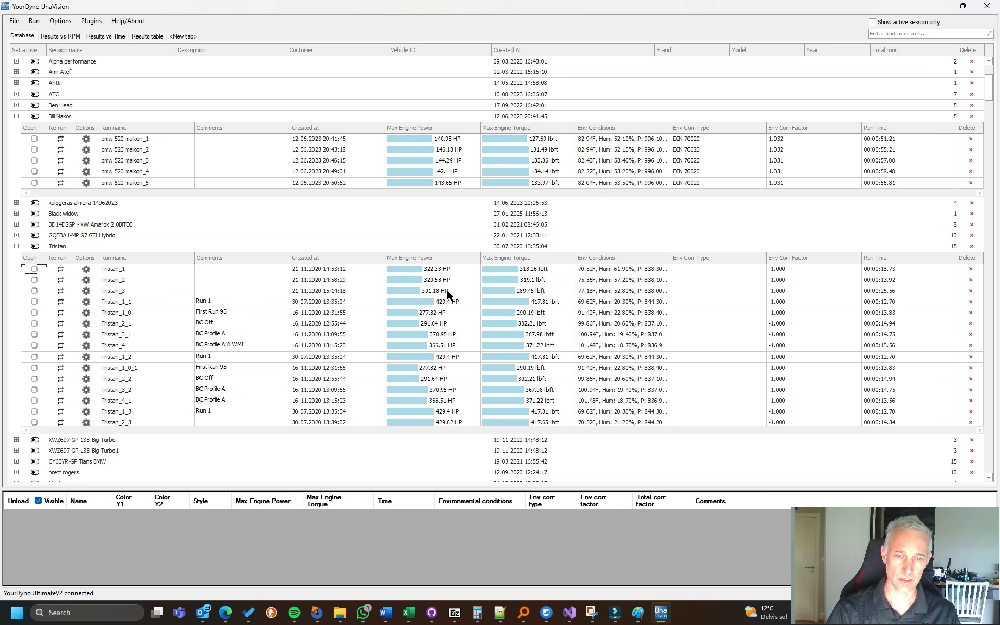
- Sort the runs by maximum engine power, re-sort them by creation date with the oldest first, and collapse both sessions
left_click(449, 257)
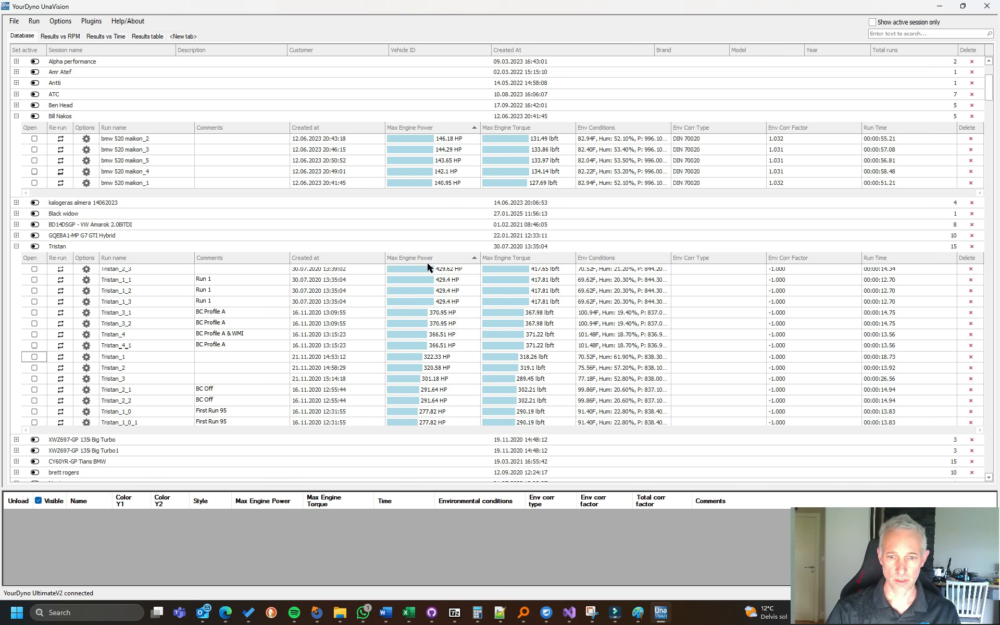
left_click(319, 259)
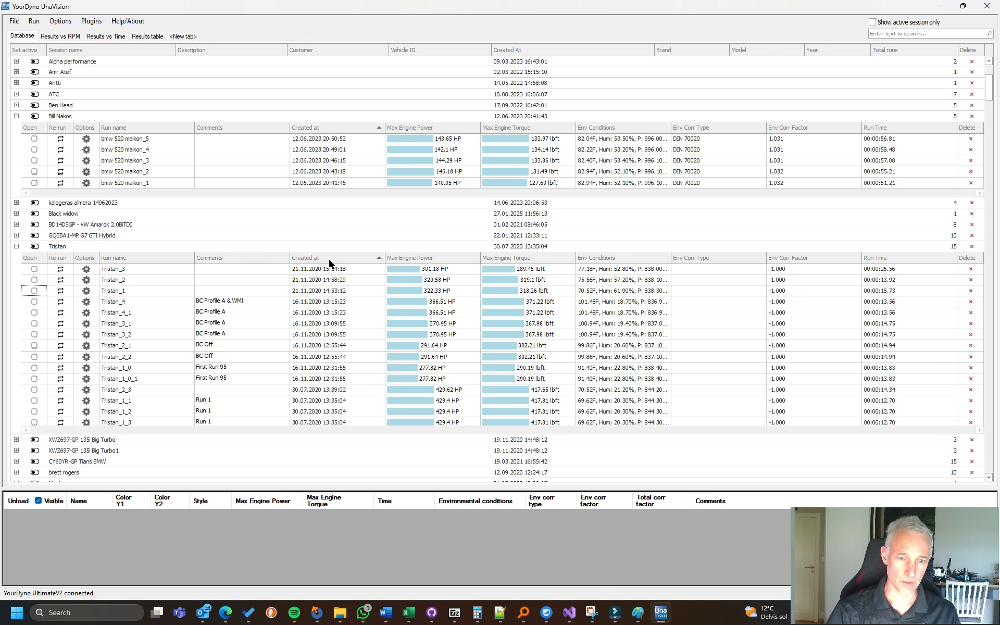
left_click(329, 264)
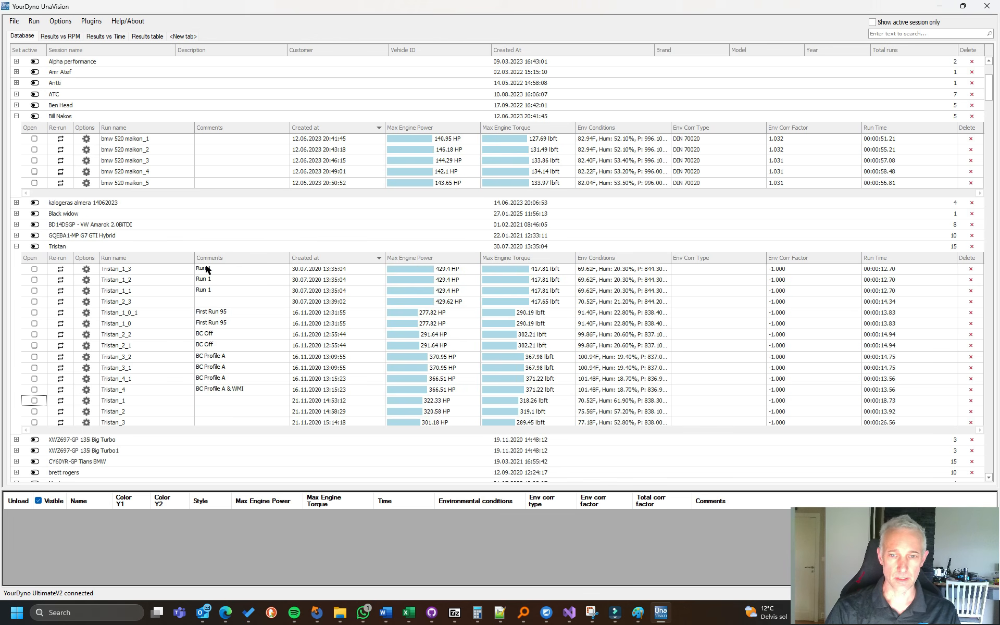
left_click(16, 246)
left_click(16, 116)
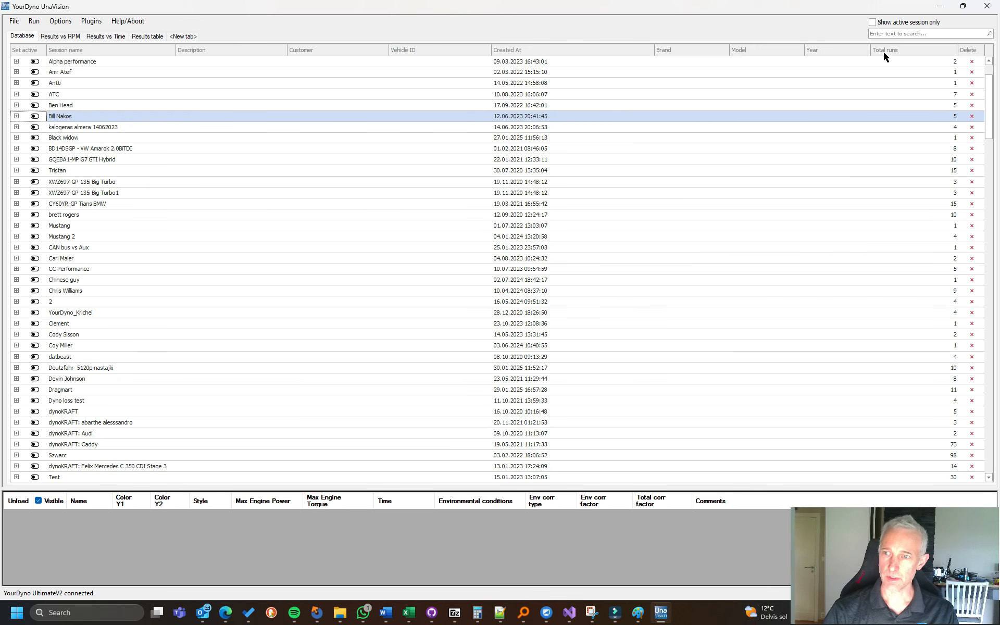
- Search the whole database for "bmw", look through the matching runs and clear the search
left_click(908, 33)
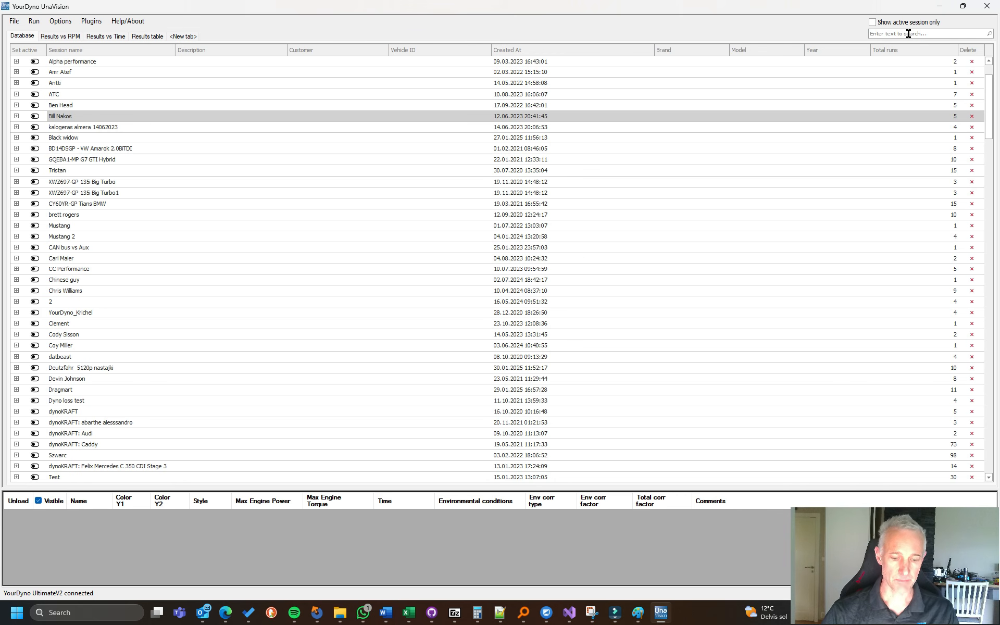
type("bmw")
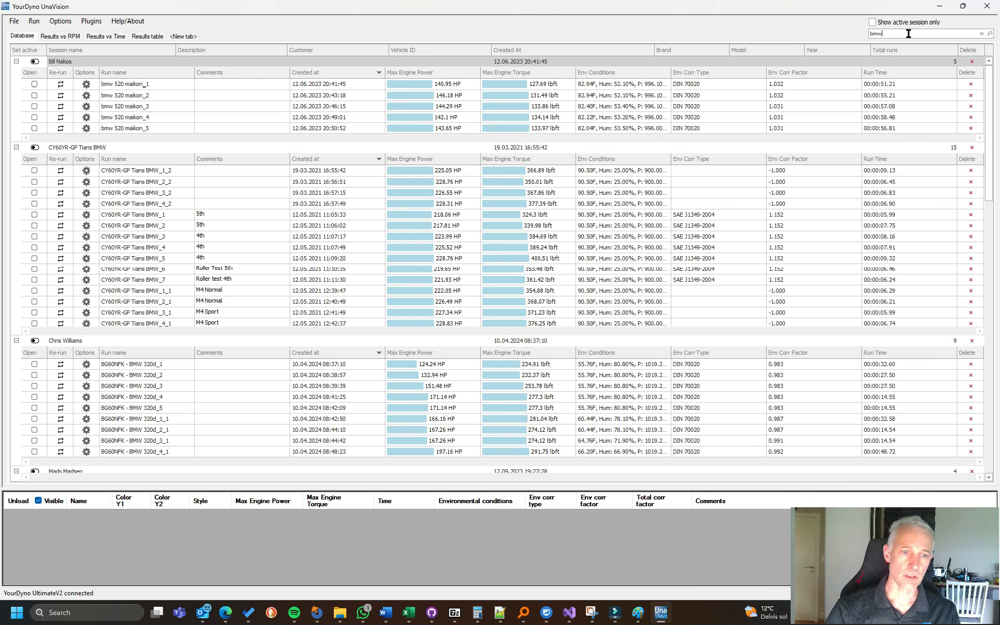
scroll(180, 151, "down", 3)
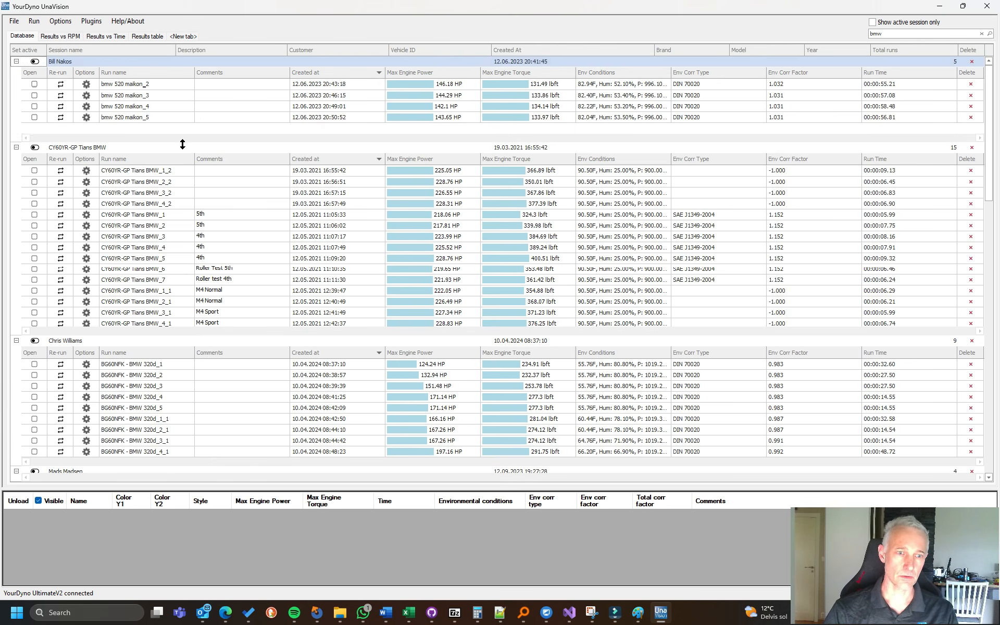
scroll(117, 357, "down", 5)
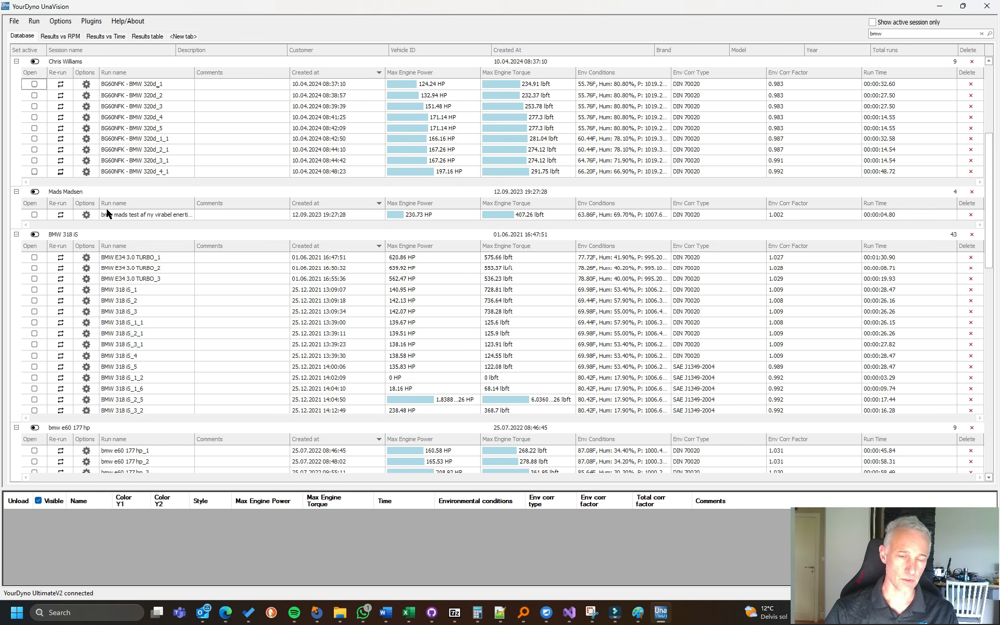
scroll(115, 345, "down", 5)
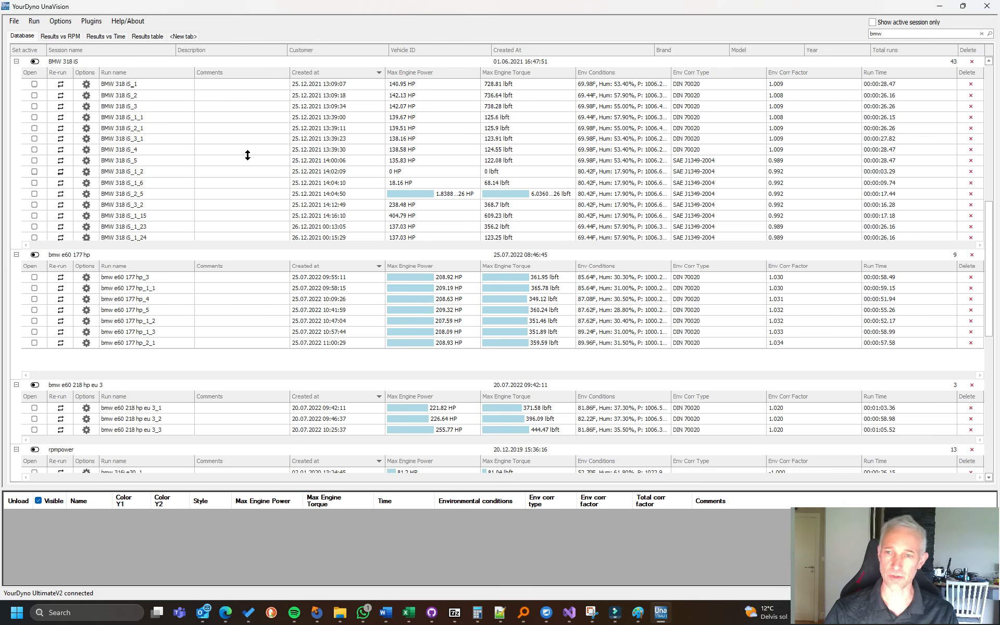
left_click(981, 34)
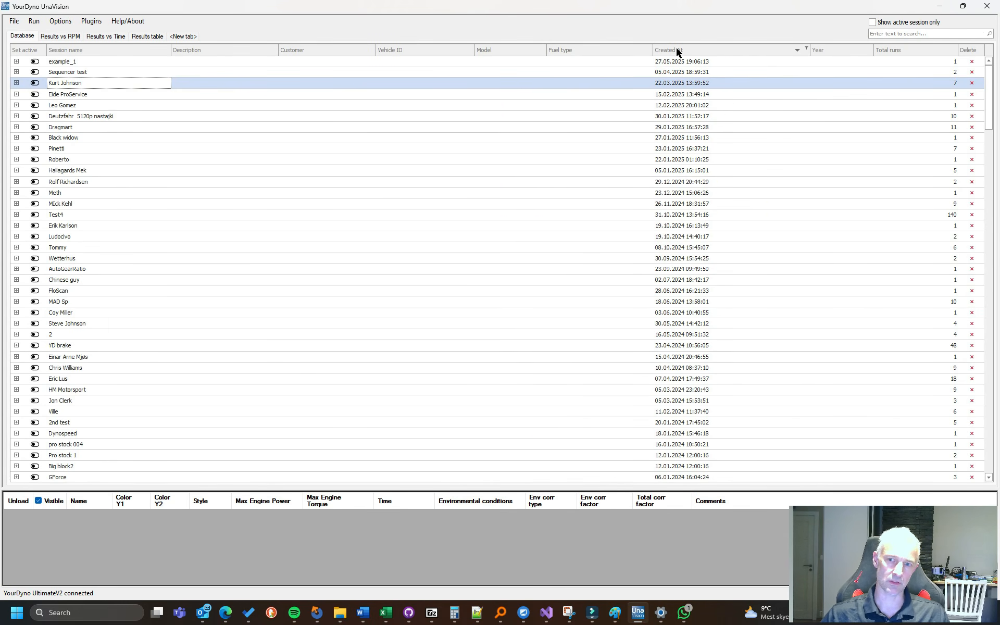
- Filter the Session name column by searching for a customer surname and including the second and third matching names
left_click(167, 49)
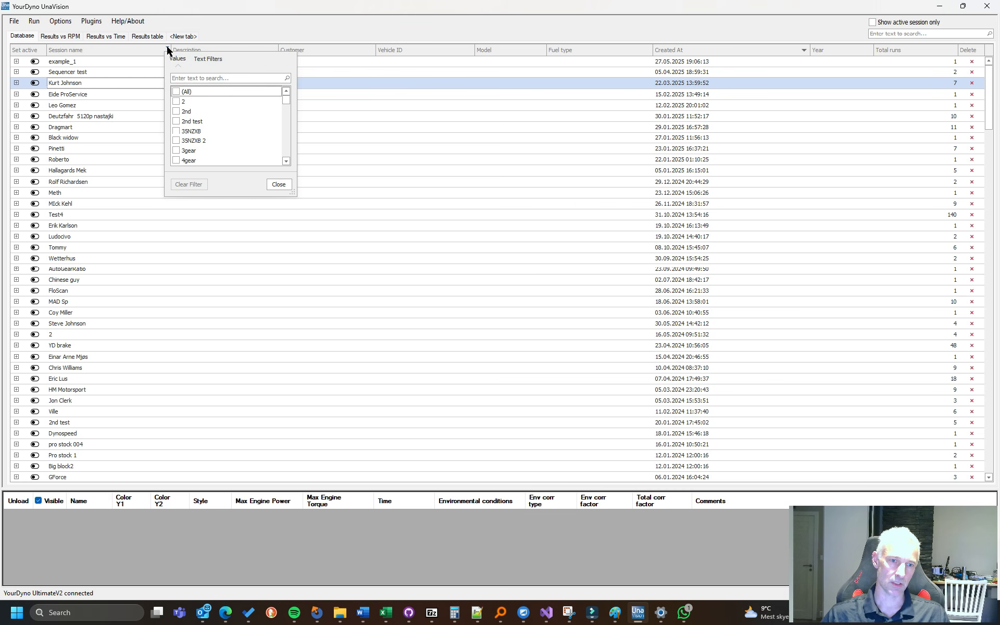
left_click(204, 77)
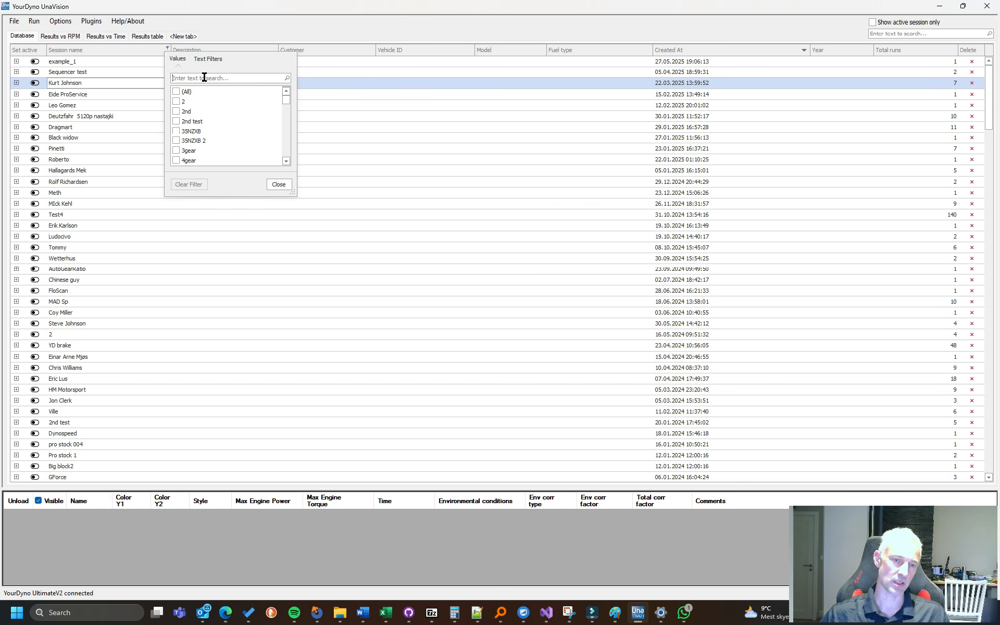
type("john")
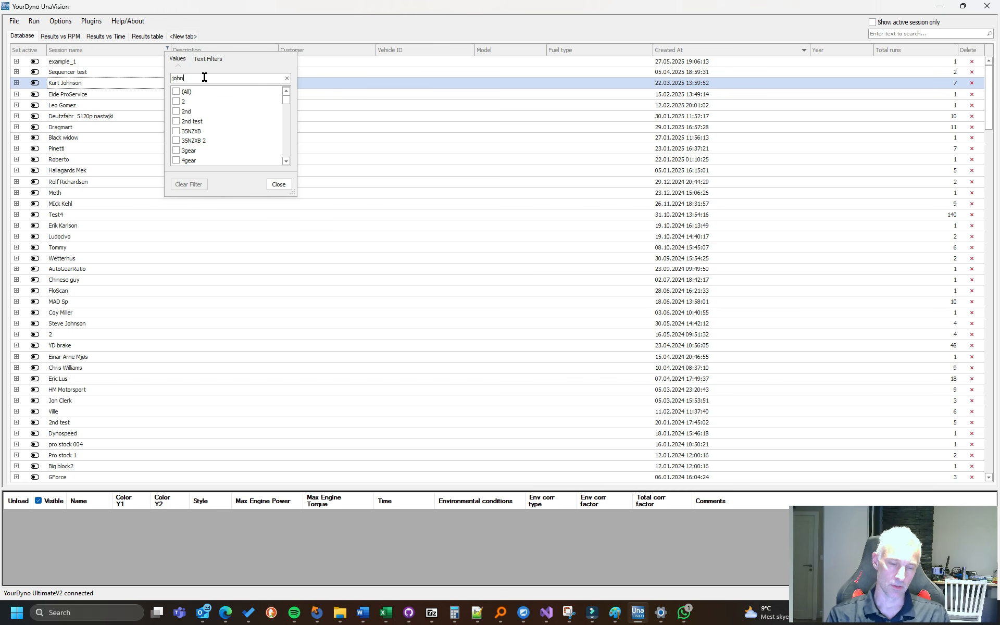
type("son")
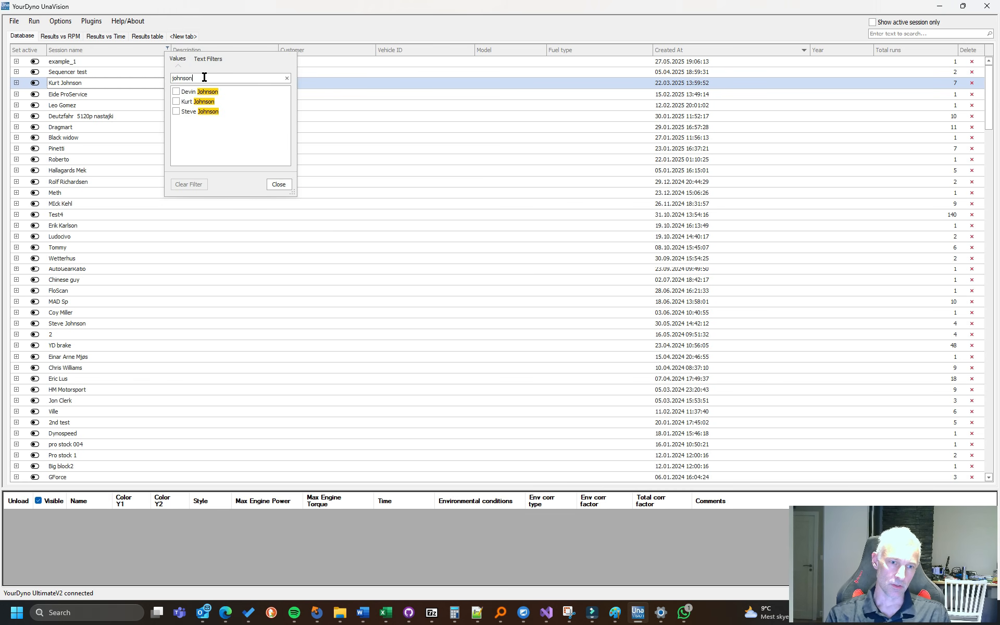
left_click(176, 102)
left_click(176, 111)
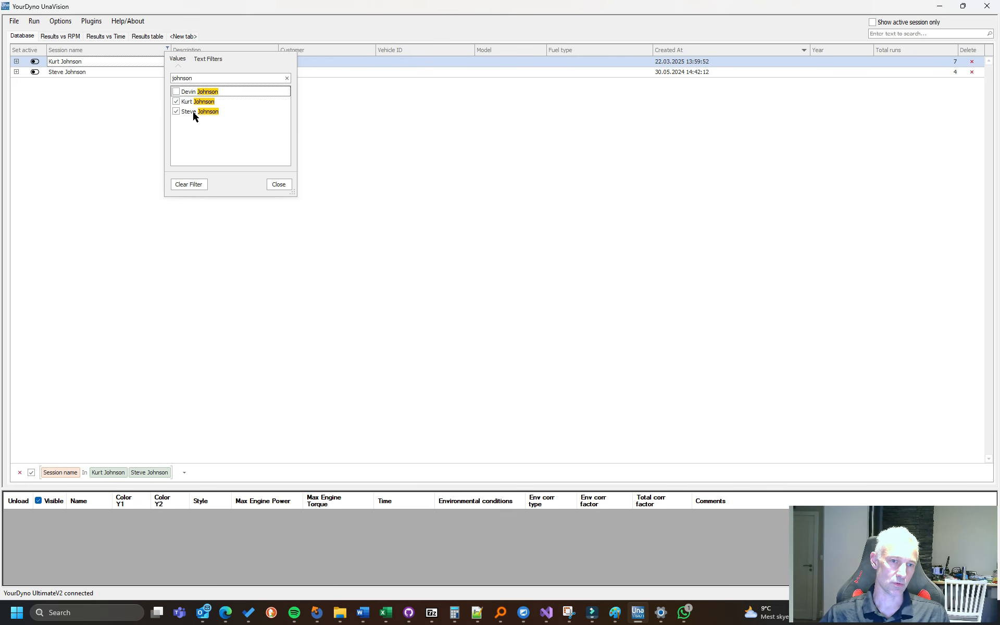
- Remove both selected names from the Session name filter and close the filter
left_click(176, 101)
left_click(176, 111)
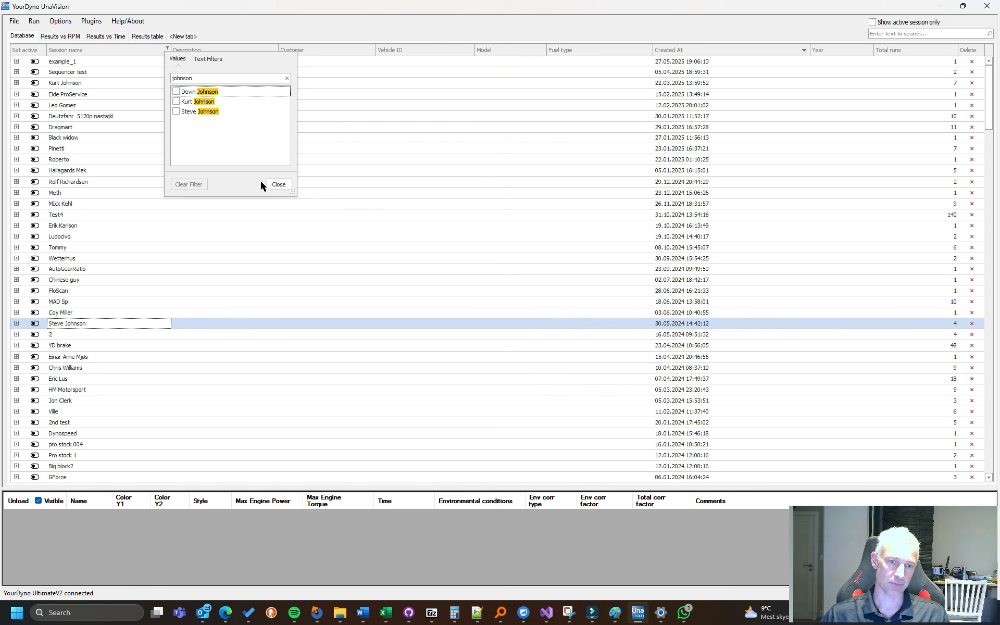
left_click(278, 185)
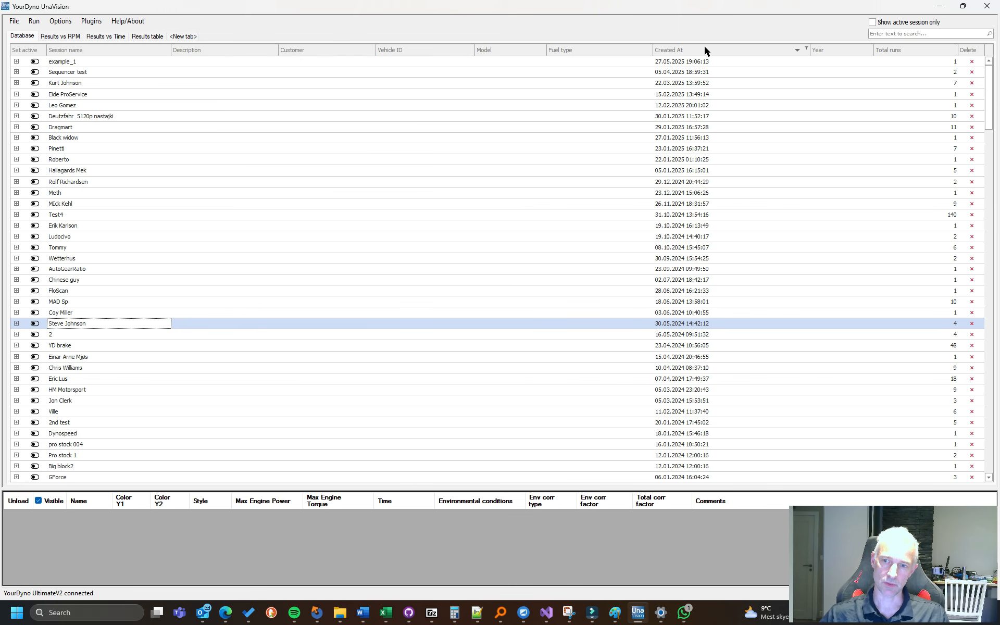
- Filter the sessions by creation date to January through July 2025 and view the calendar's selectable years
left_click(806, 48)
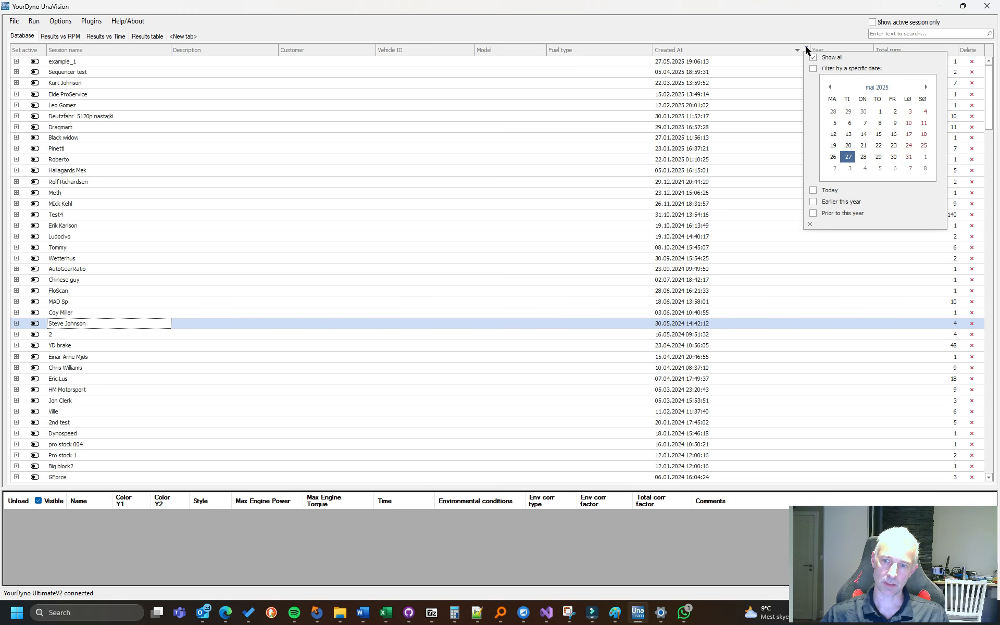
left_click(877, 86)
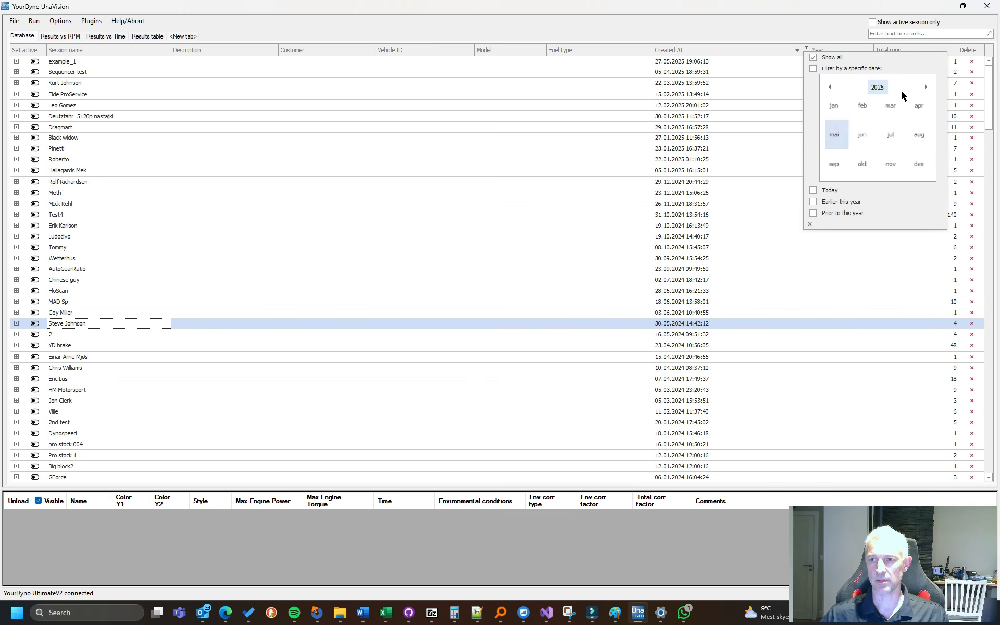
left_click(837, 109)
left_click_drag(837, 110, 894, 134)
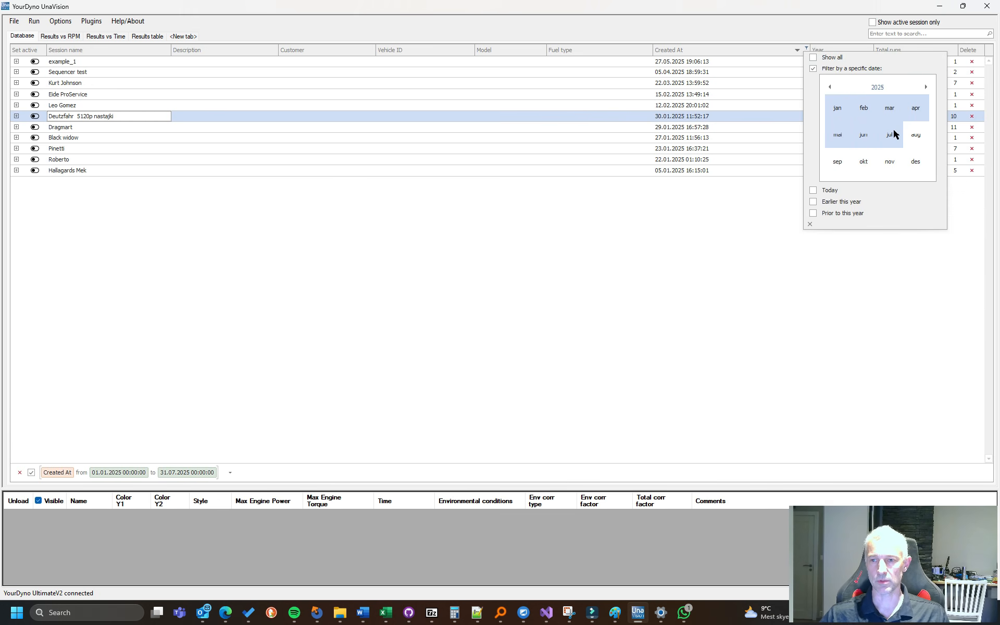
left_click(885, 85)
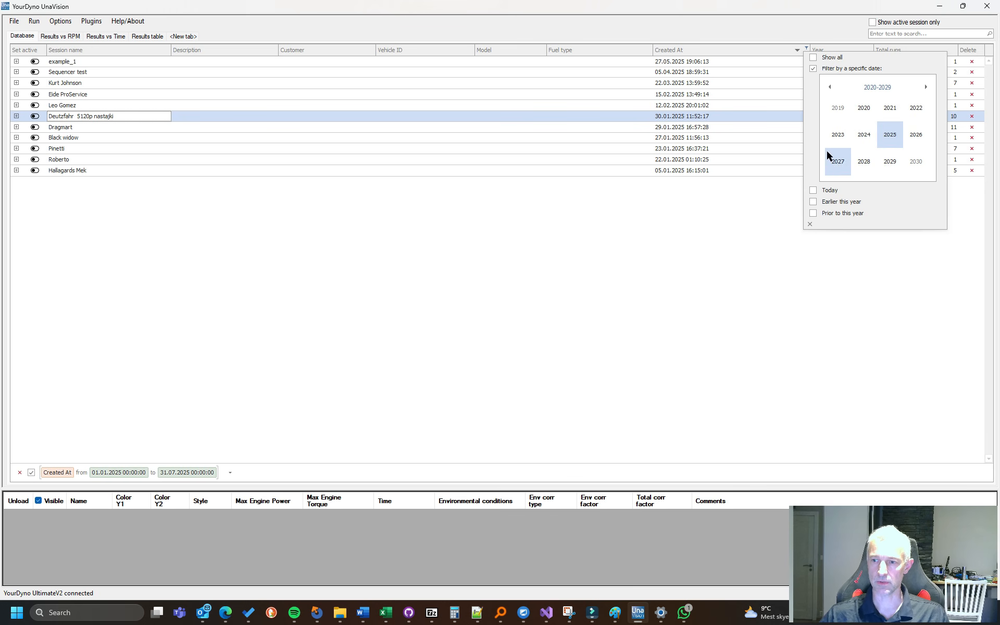
left_click(713, 224)
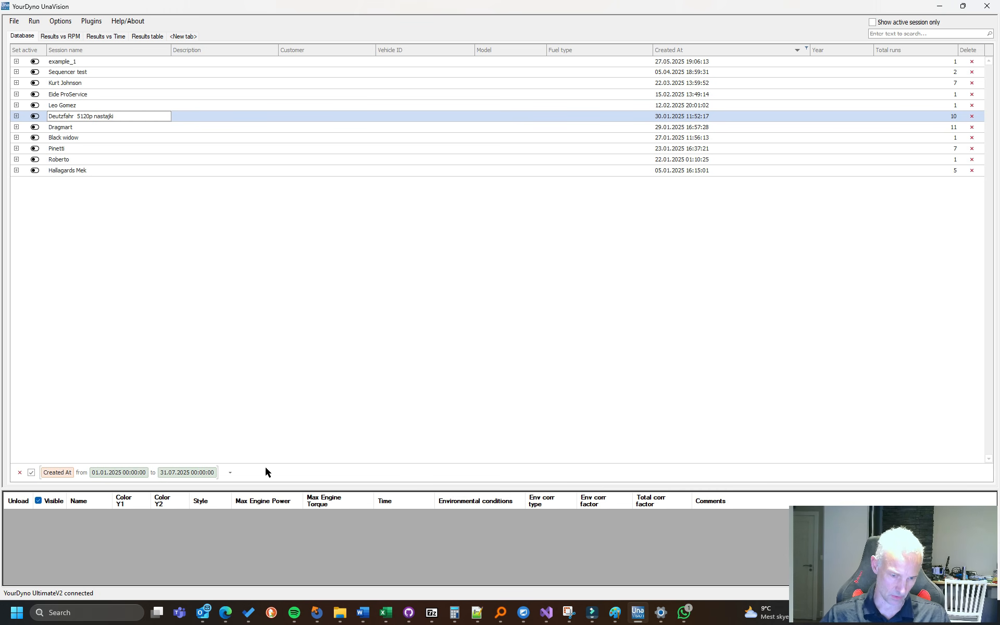
- Switch the creation date filter off and on again, and remove it from the session list
left_click(31, 473)
left_click(32, 472)
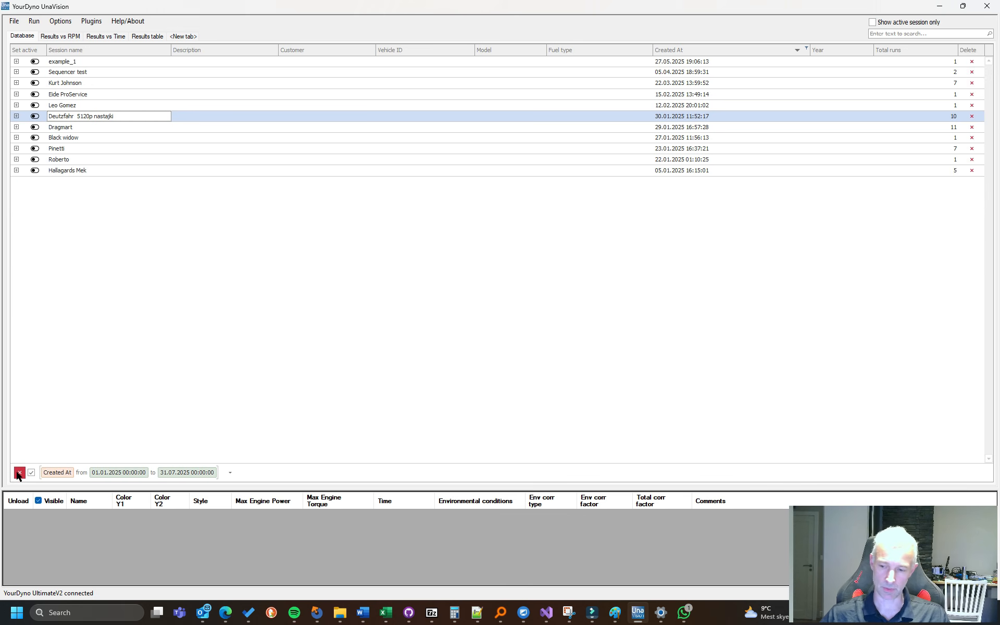
left_click(19, 472)
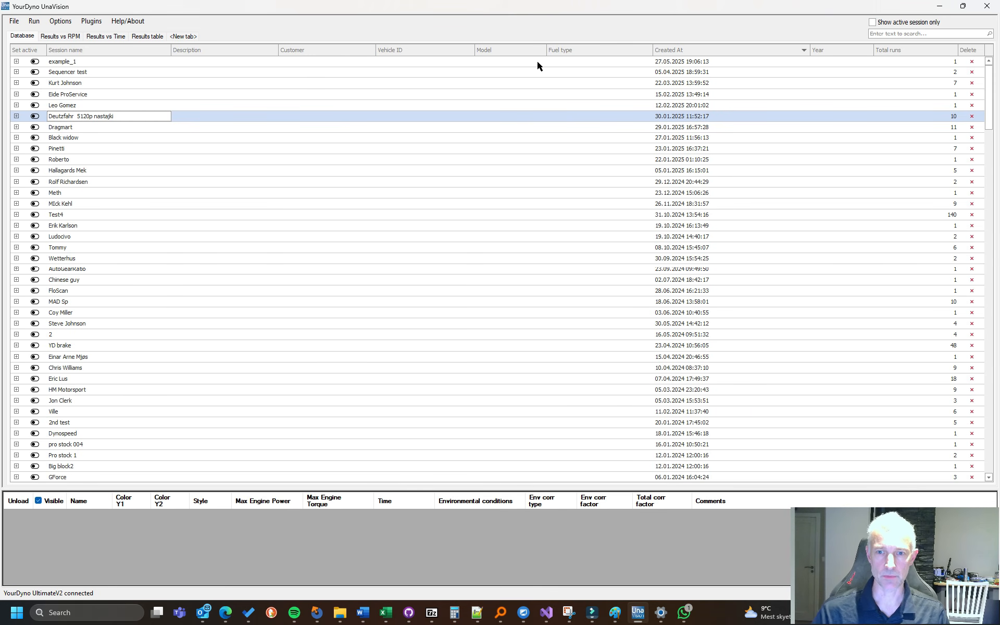
- Review the selectable session columns, hide and re-show Vehicle ID and Customer, and close the column selection
right_click(231, 51)
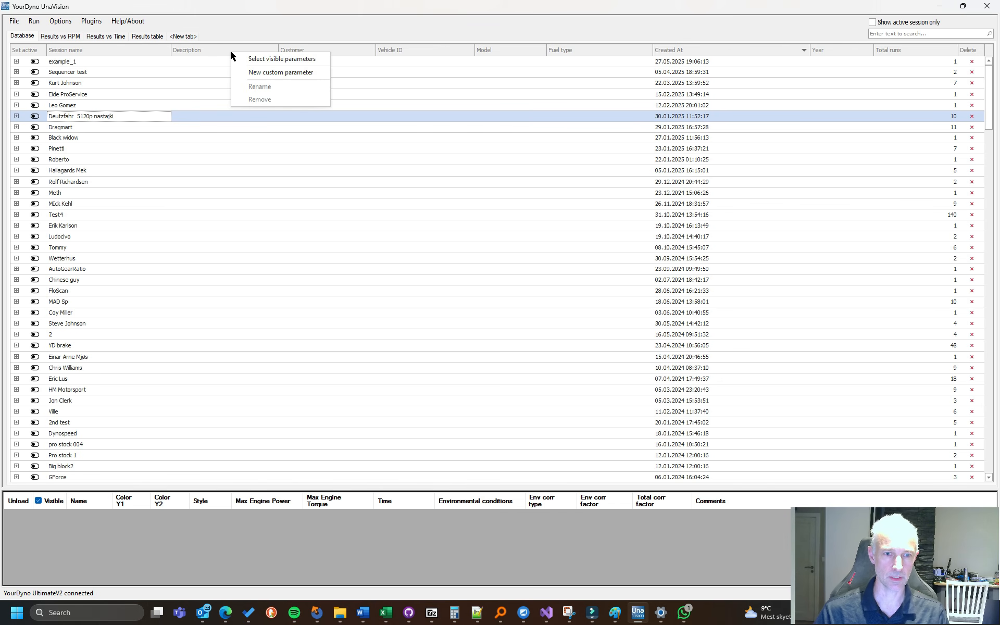
left_click(266, 59)
mouse_move(408, 116)
left_mouse_down()
mouse_move(411, 107)
mouse_move(411, 157)
mouse_move(414, 114)
left_mouse_up()
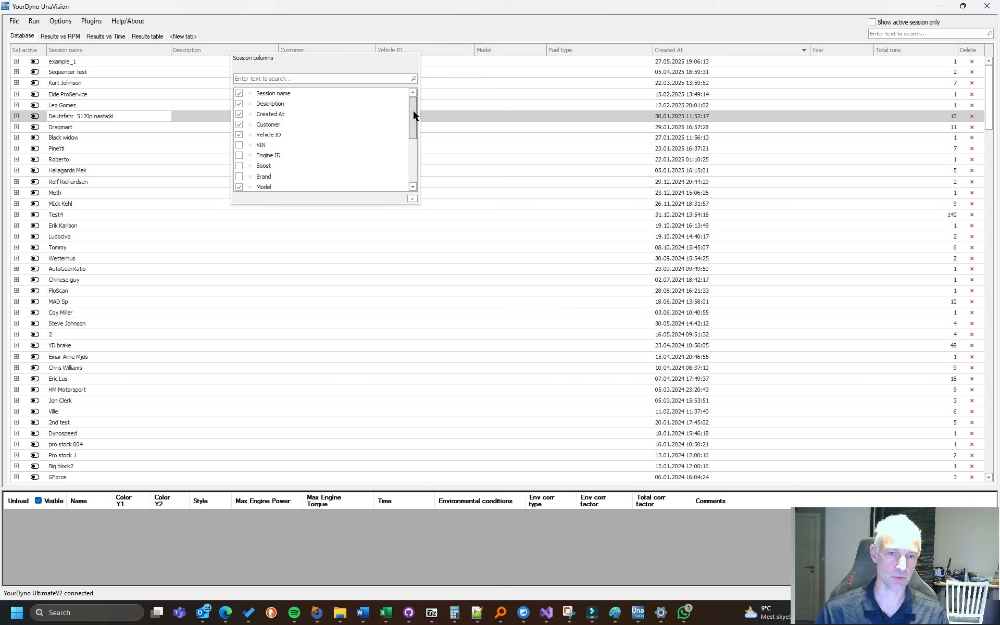
left_click(239, 135)
left_click(239, 124)
left_click(239, 125)
left_click(239, 135)
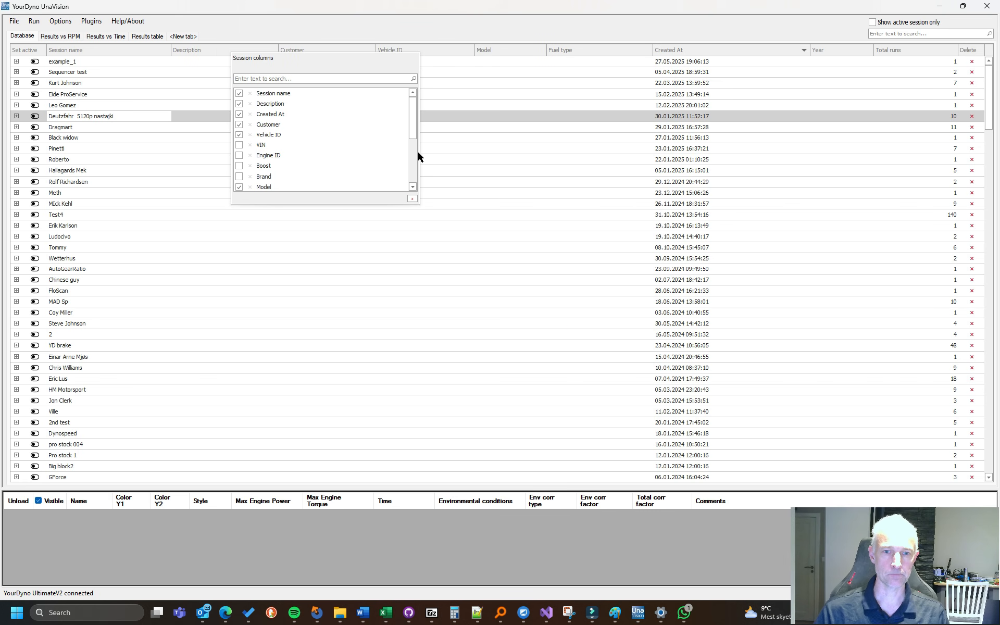
left_click(413, 199)
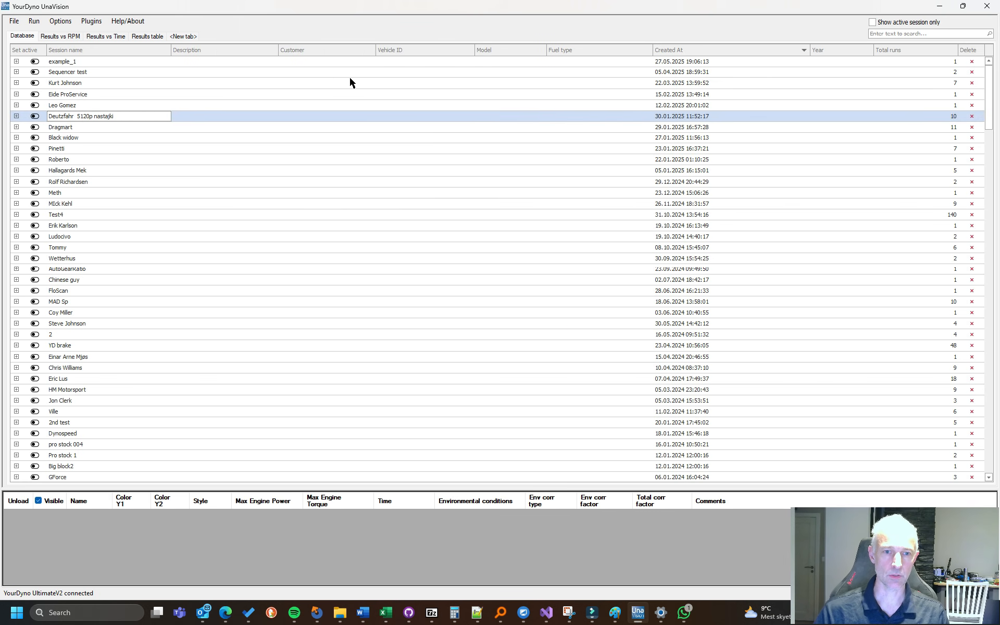
- Add a custom session parameter named "Bore and Stroke" and check its empty text entry for example_1 without saving anything
right_click(331, 50)
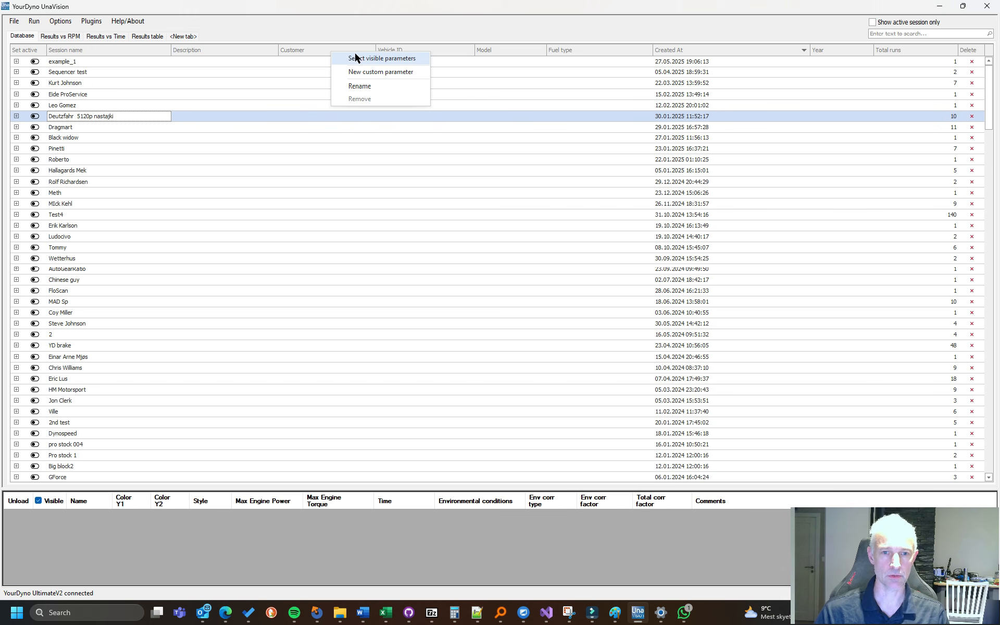
left_click(379, 73)
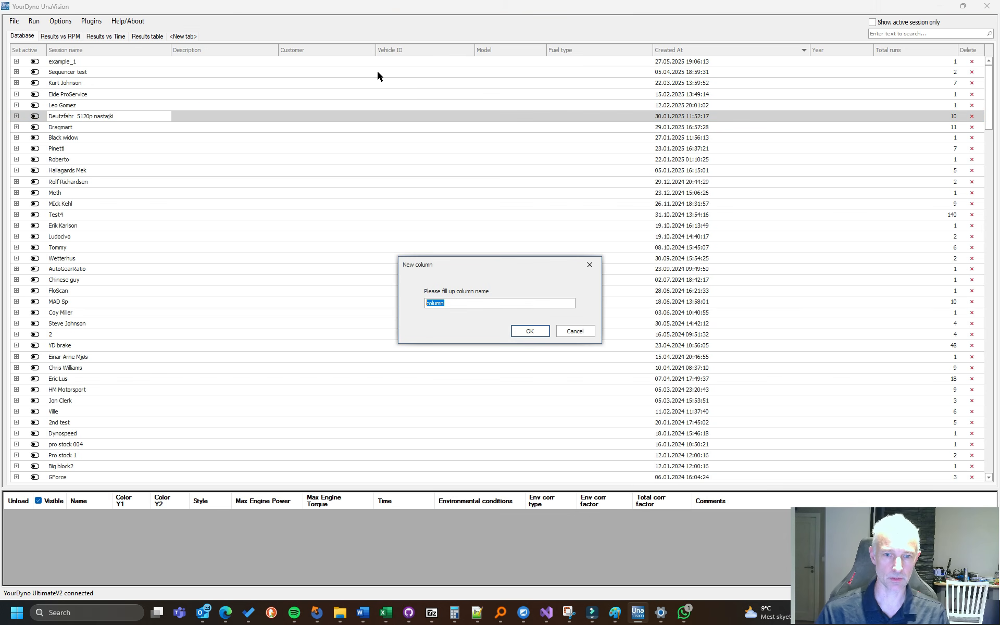
type("Bore")
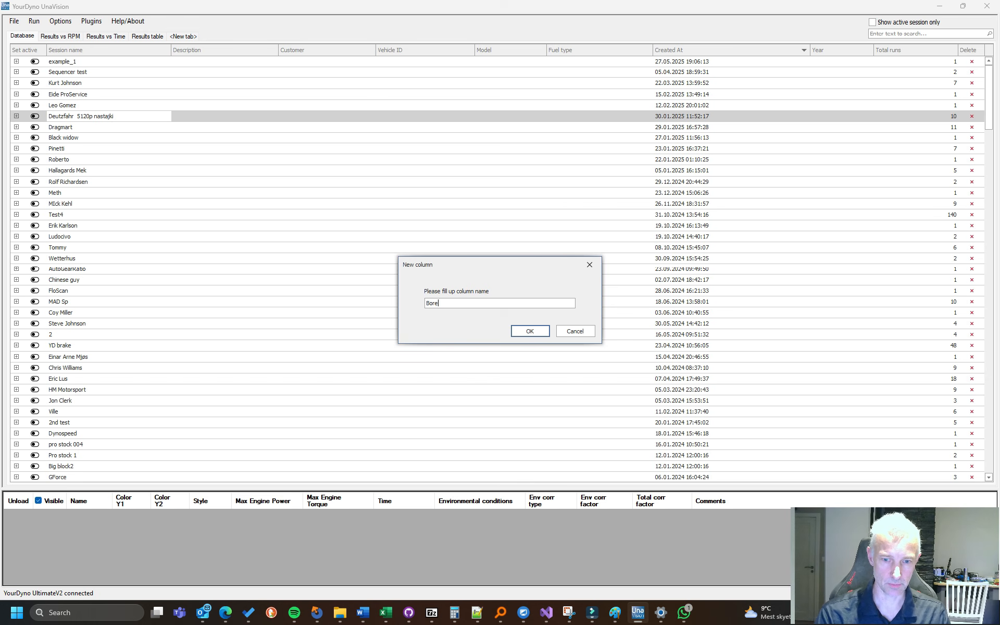
type(" and Stroke")
key("Return")
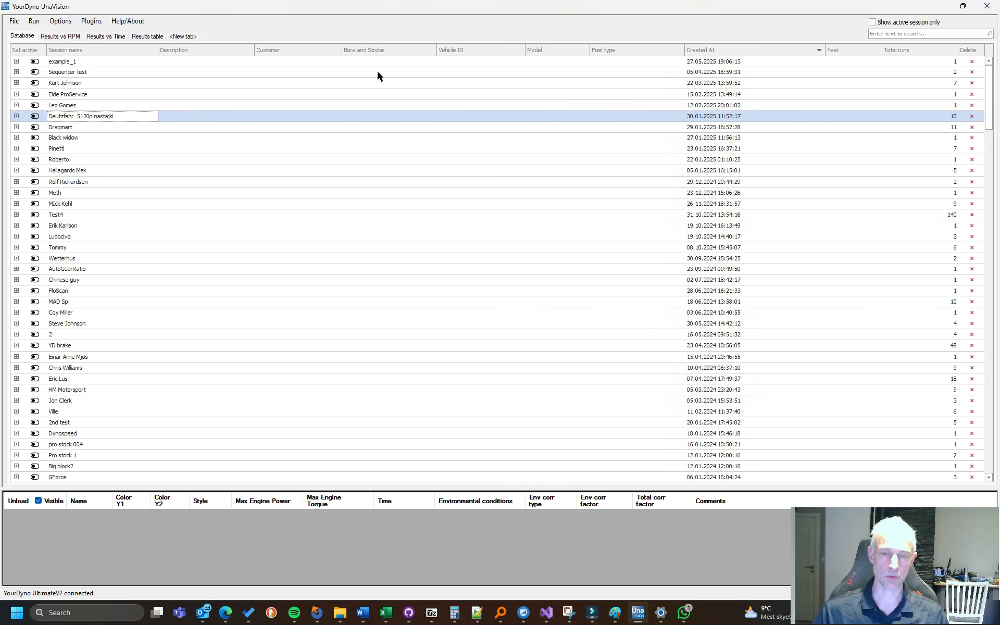
left_click(378, 61)
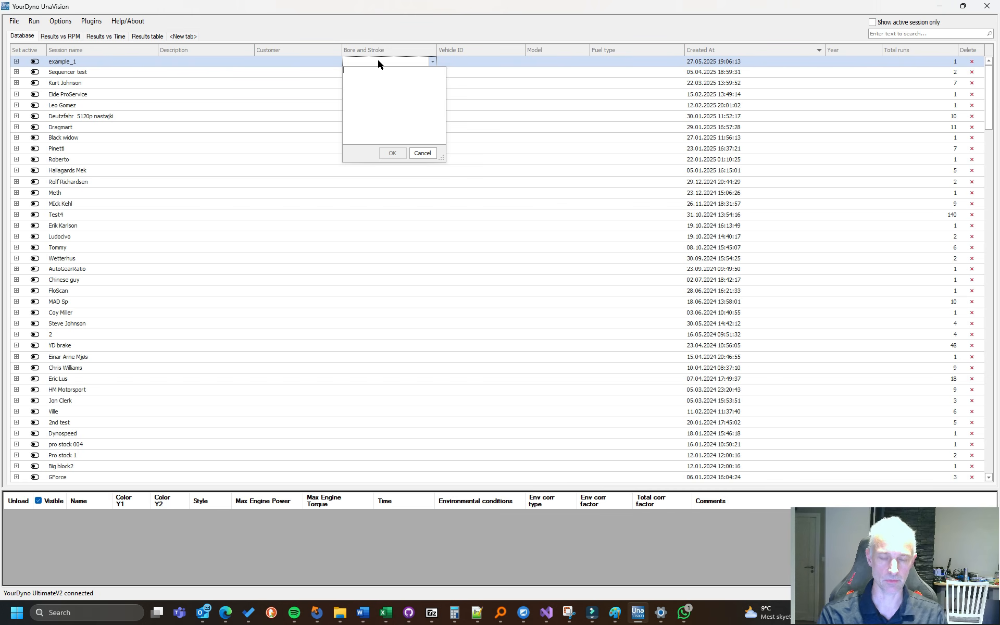
left_click(426, 156)
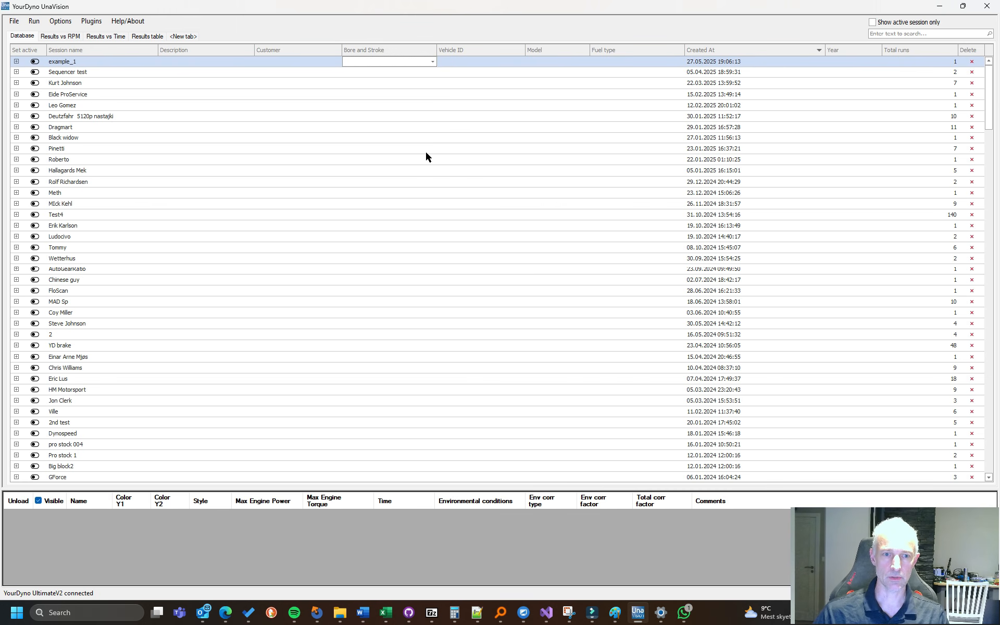
- Fill in the Customer field of example_1 with the three lines "Name", "Address" and "Phone"
left_click(295, 64)
type("Name")
key("Return")
type("A")
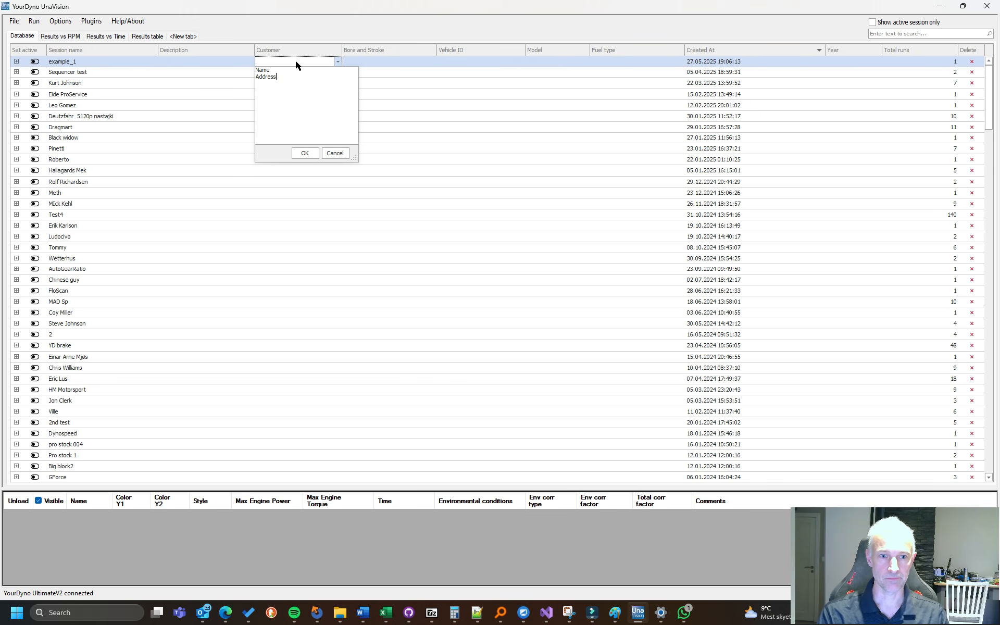
type("ddress")
key("Return")
type("Phone")
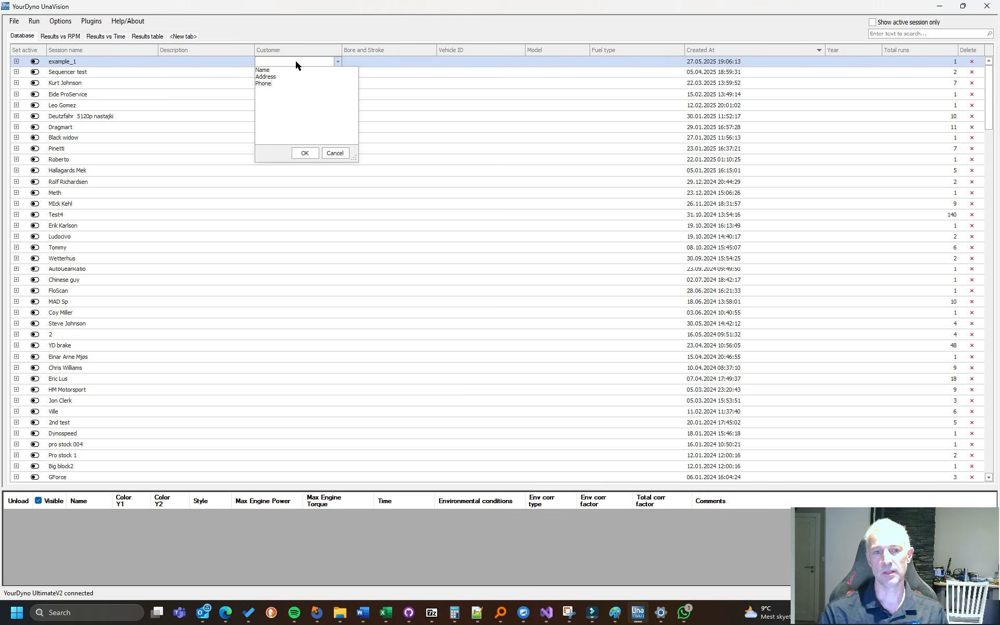
left_click(310, 157)
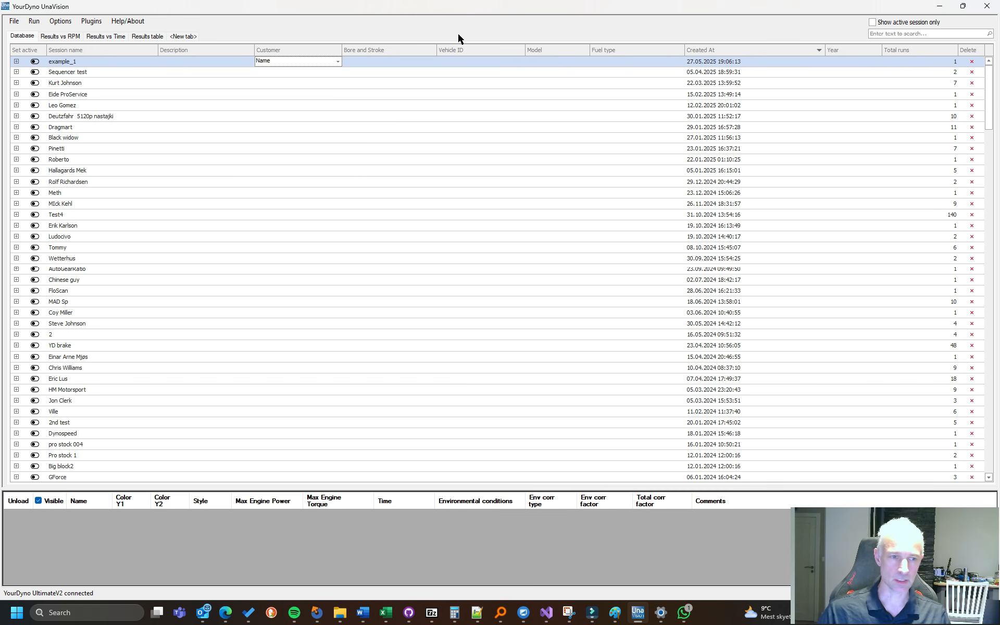
- Expand the Sequencer test session and look through the run columns that can be made visible
left_click(17, 72)
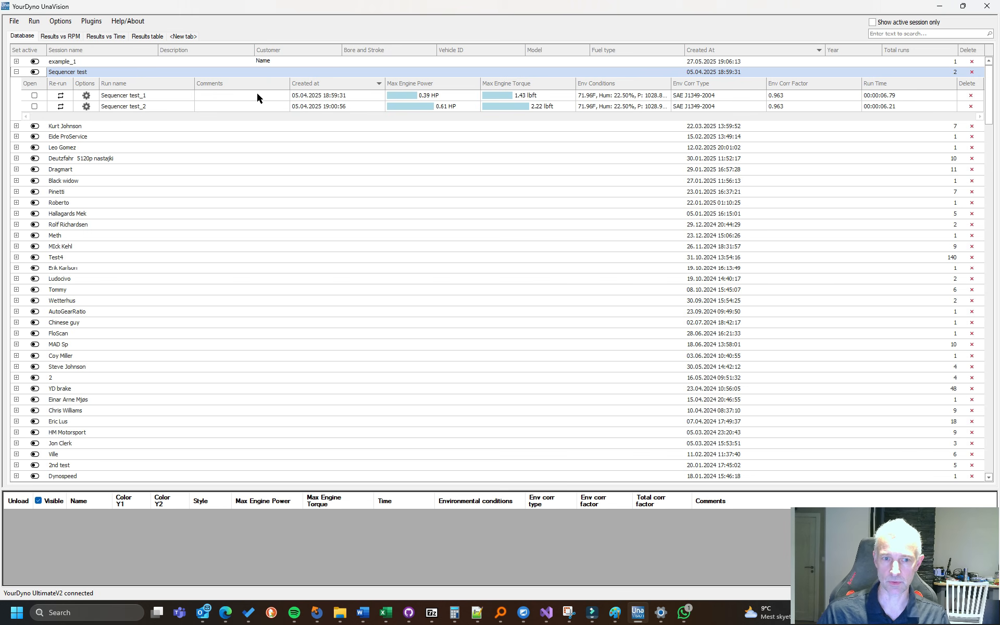
right_click(241, 85)
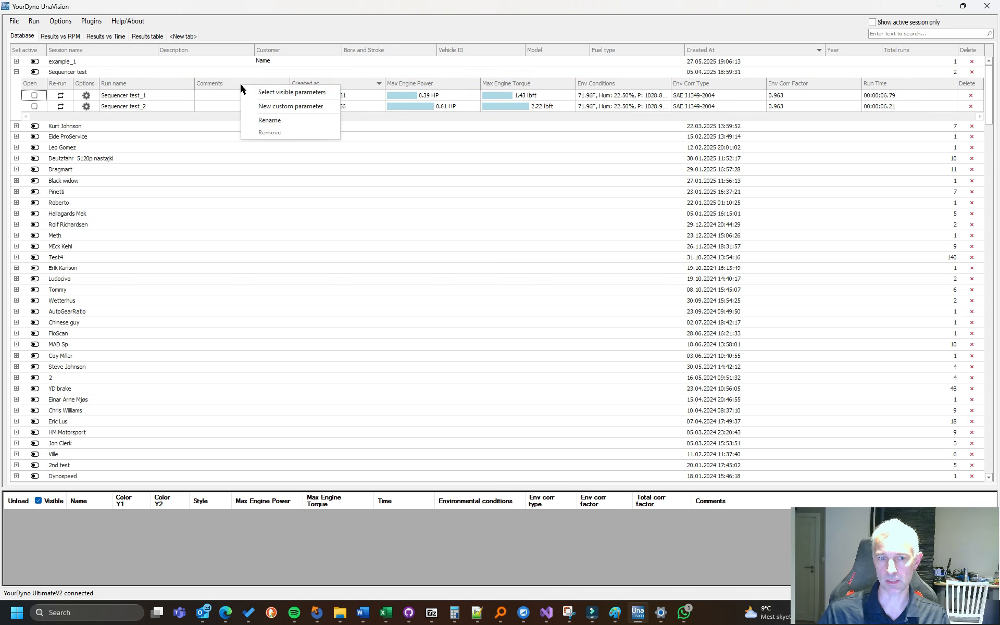
left_click(269, 93)
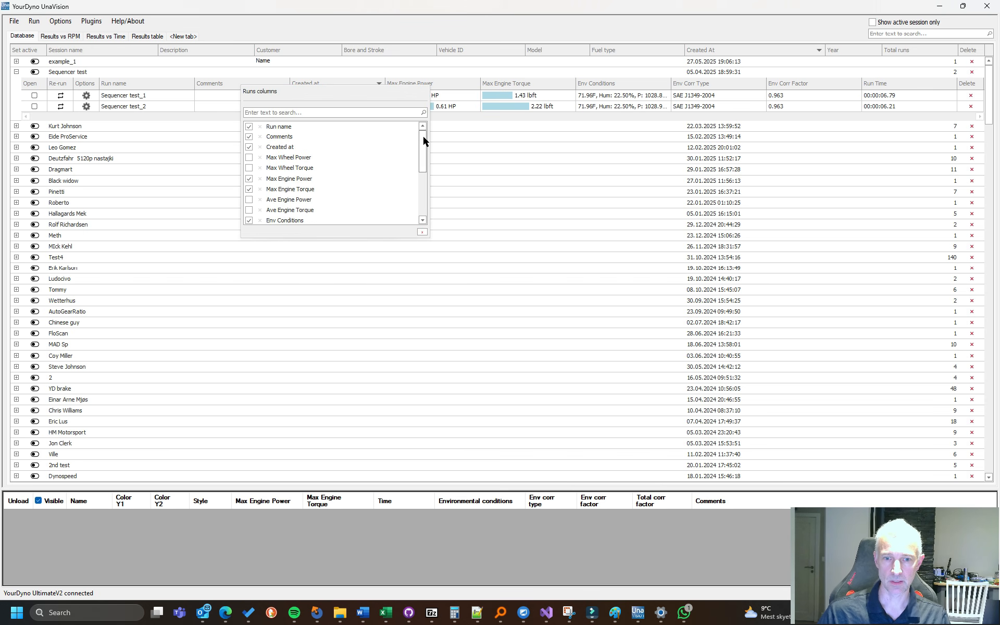
scroll(322, 170, "down", 3)
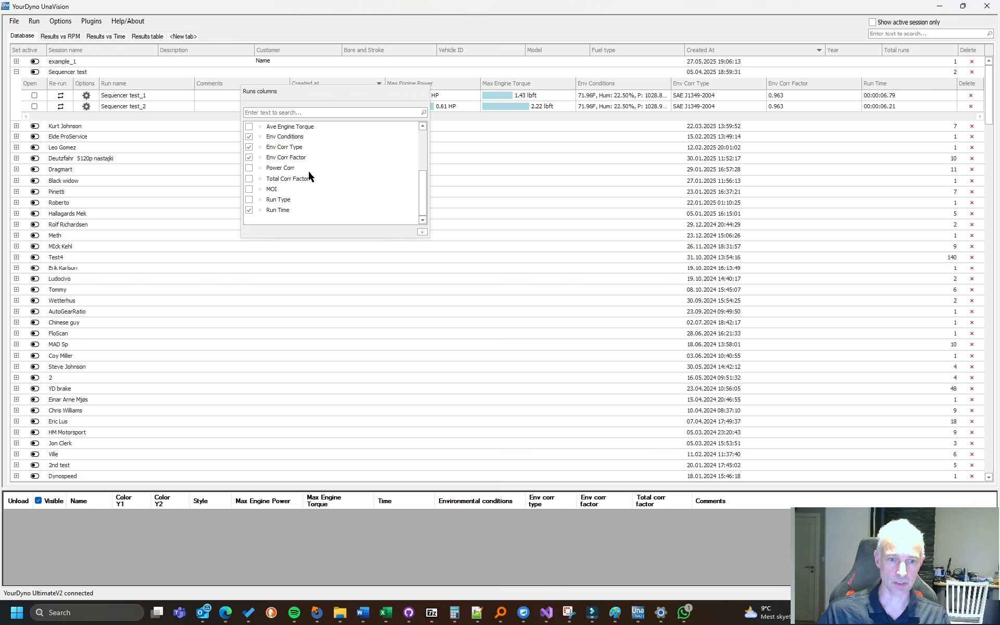
scroll(424, 168, "up", 3)
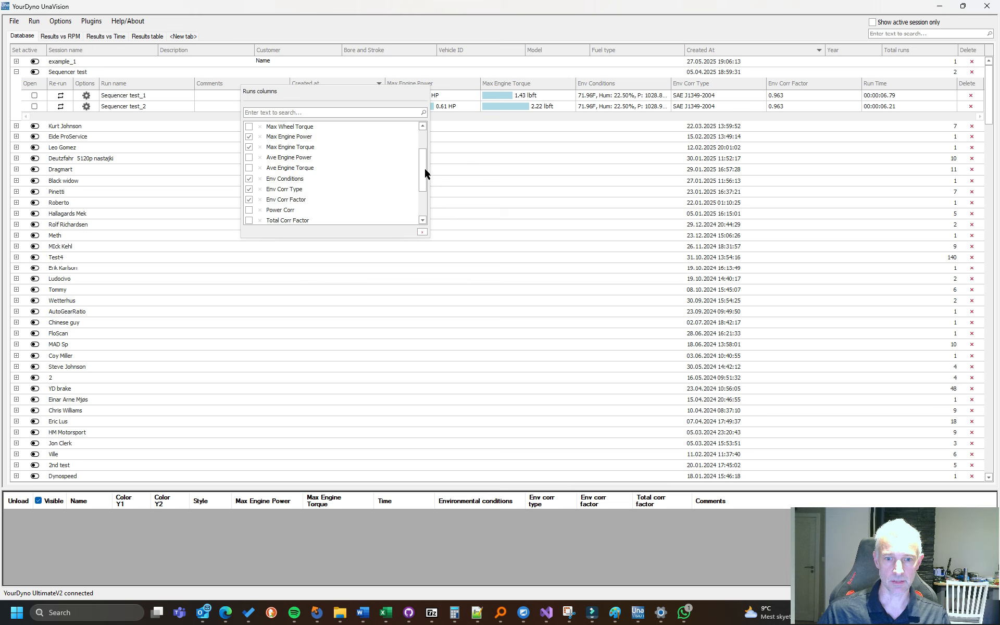
left_click(422, 232)
- Add a custom run parameter named "Max boost"
right_click(343, 83)
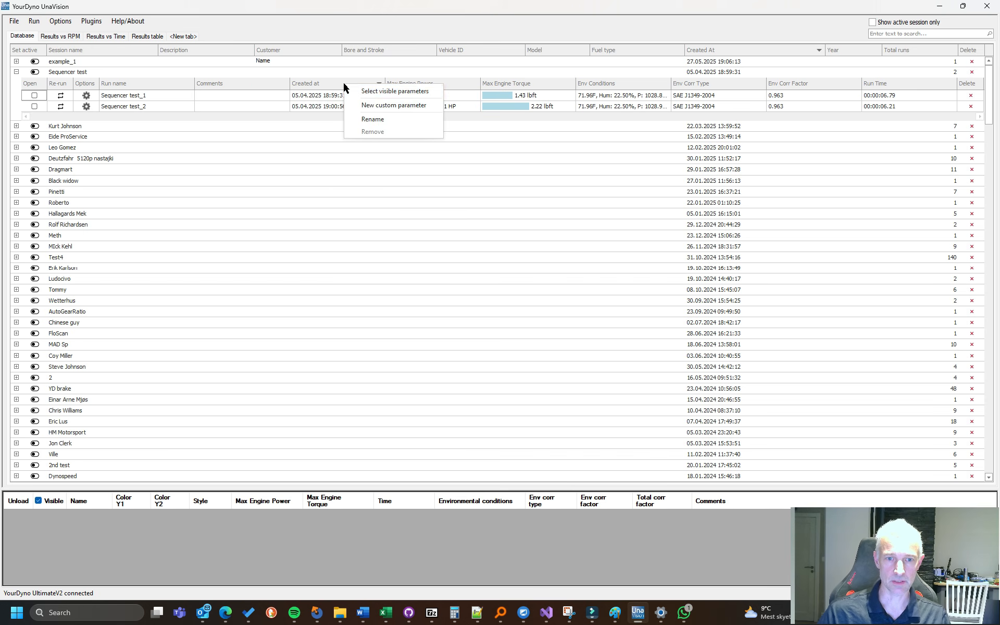
left_click(383, 106)
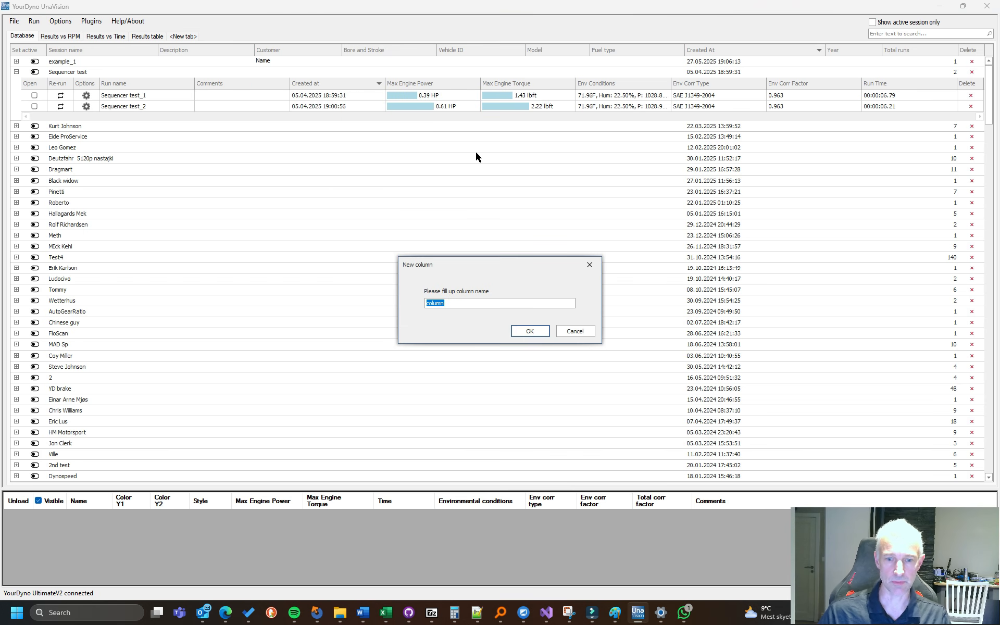
type("Max boost")
key("Return")
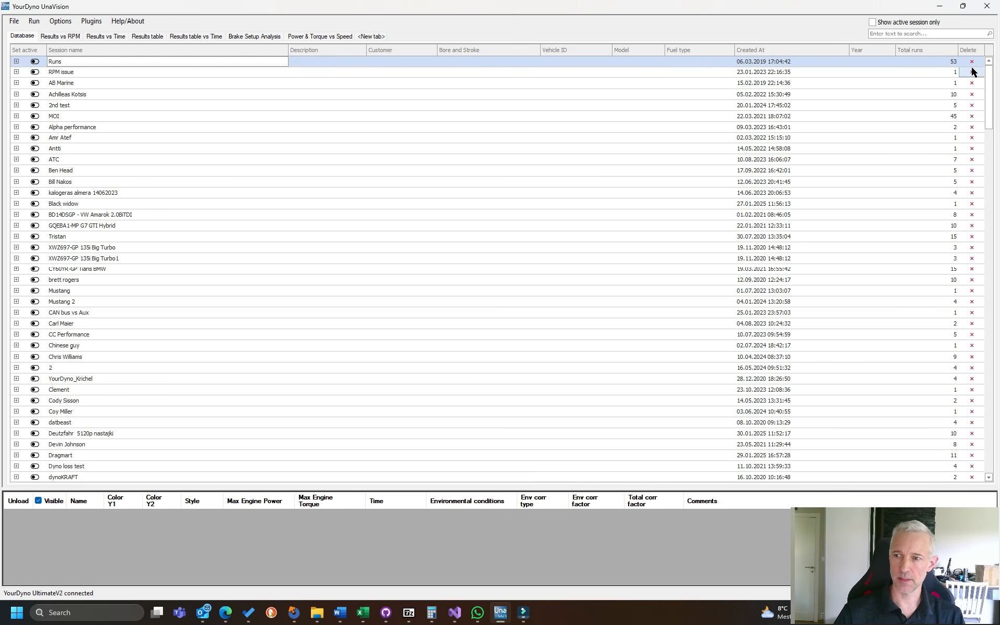
- Expand the dynoKRAFT session and open both of its runs, 18SGRK_1 and 18SGRK_2
left_click_drag(990, 85, 979, 137)
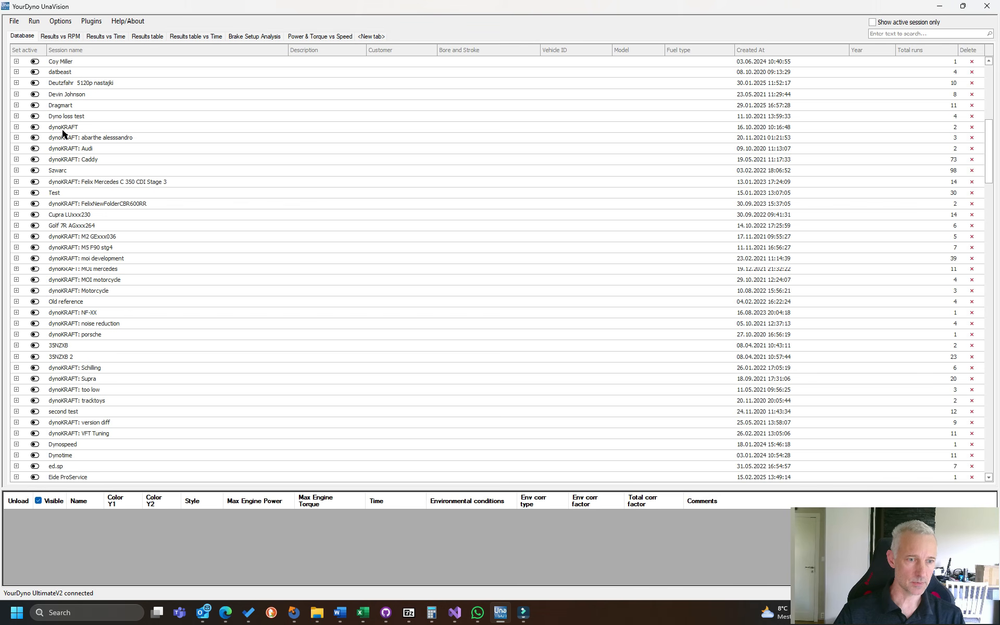
left_click(17, 127)
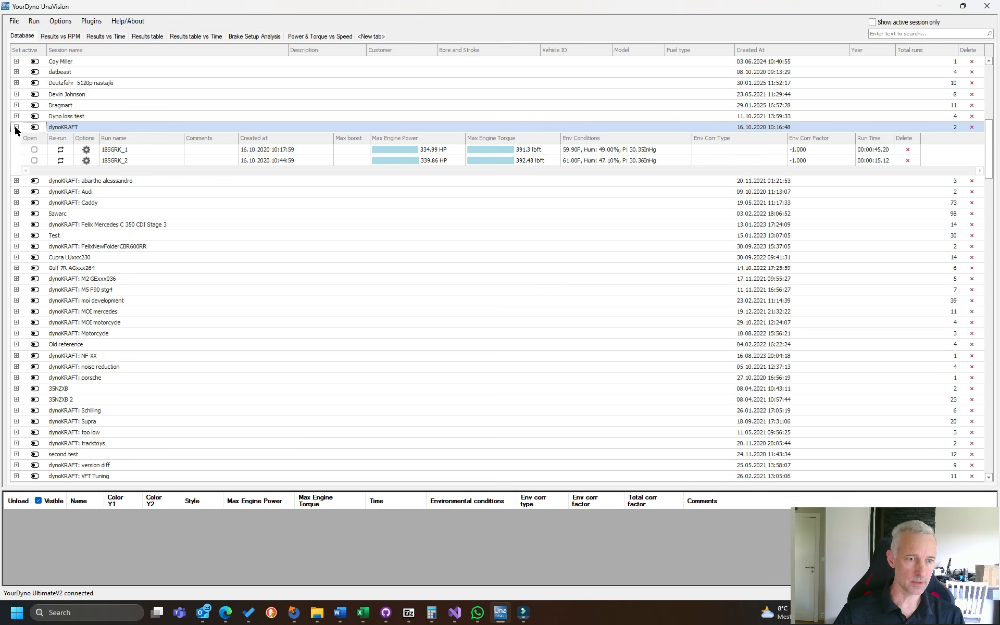
left_click(34, 150)
left_click(34, 160)
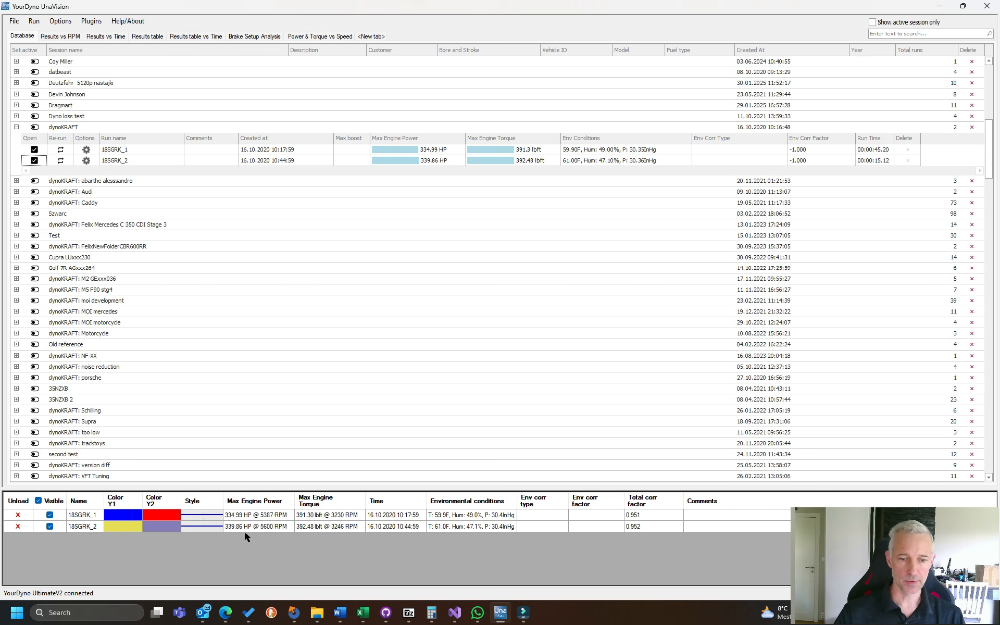
- Compare the two loaded runs against RPM, against time and in the results table, and return to the database
left_click(64, 37)
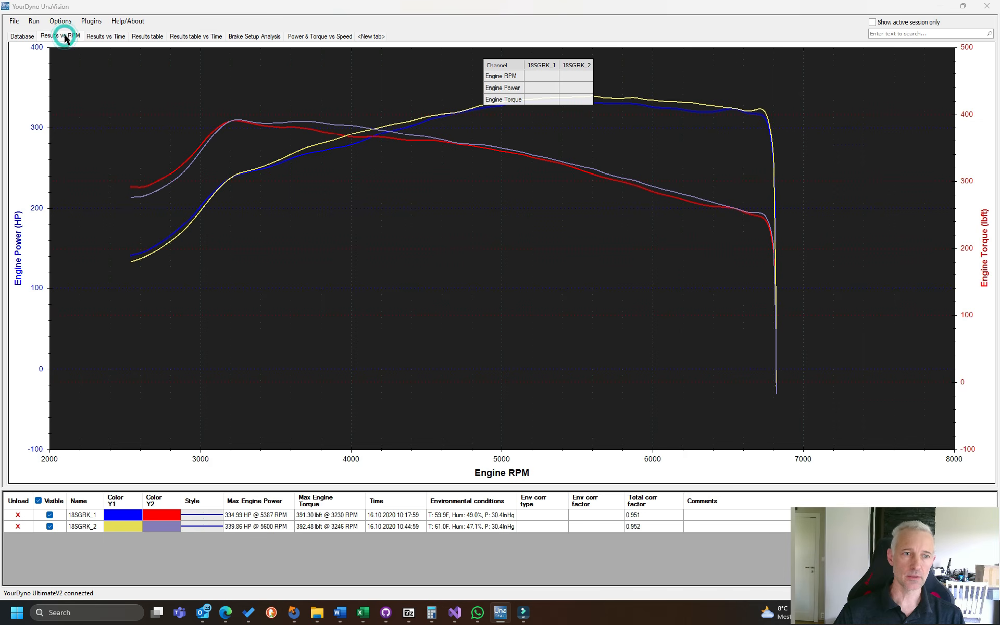
left_click(111, 40)
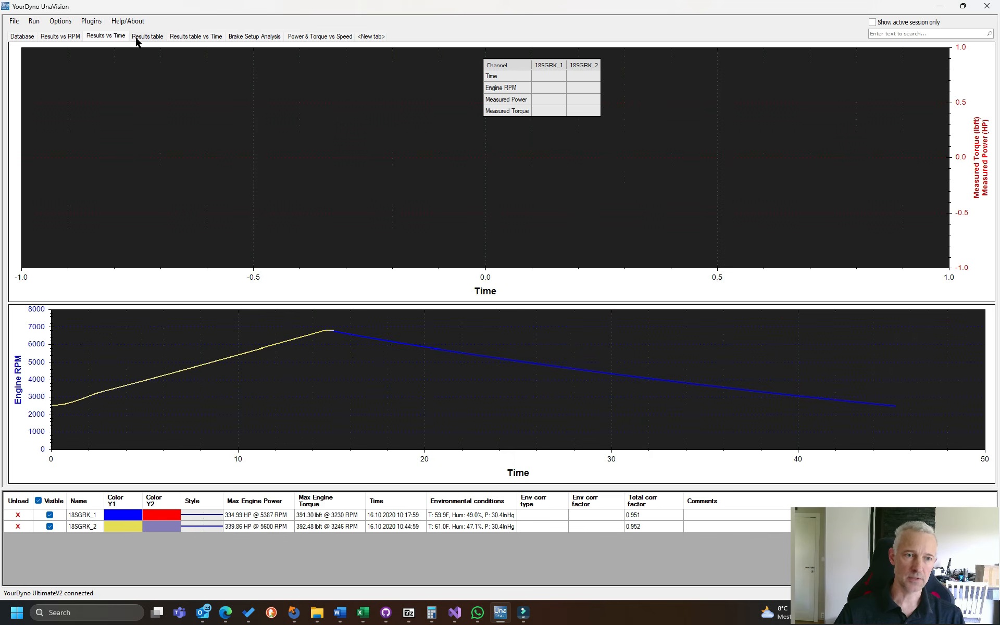
left_click(137, 39)
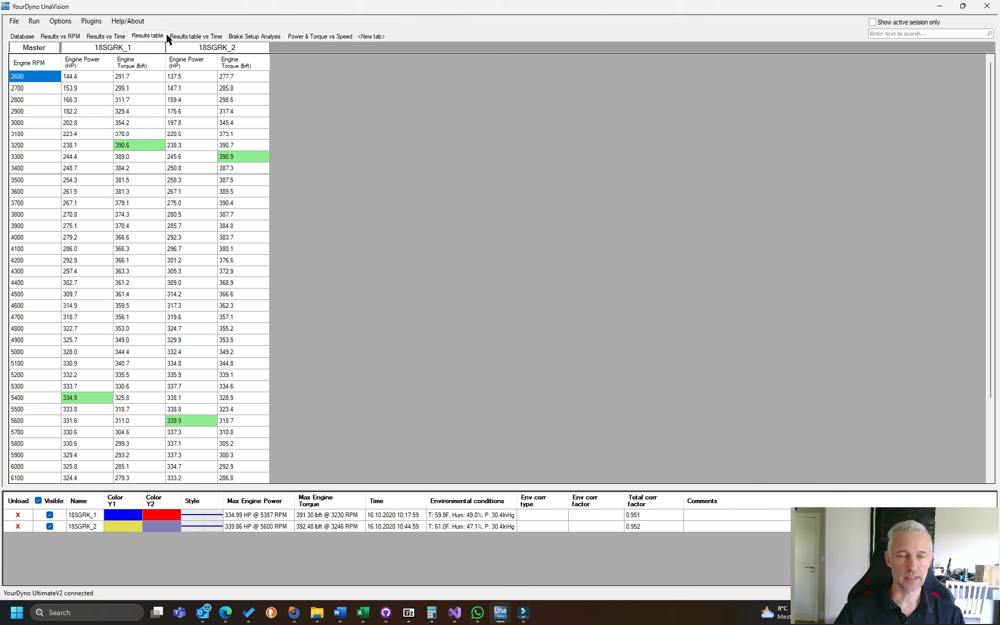
left_click(69, 37)
left_click(22, 37)
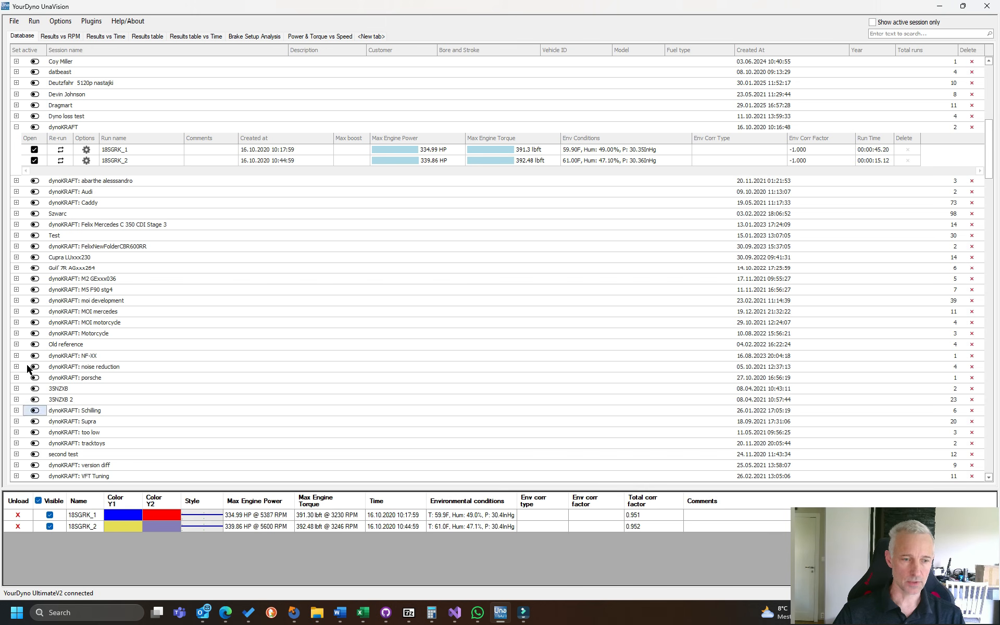
- Unload the runs 18SGRK_1 and 18SGRK_2 and make dynoKRAFT the active session
left_click(35, 150)
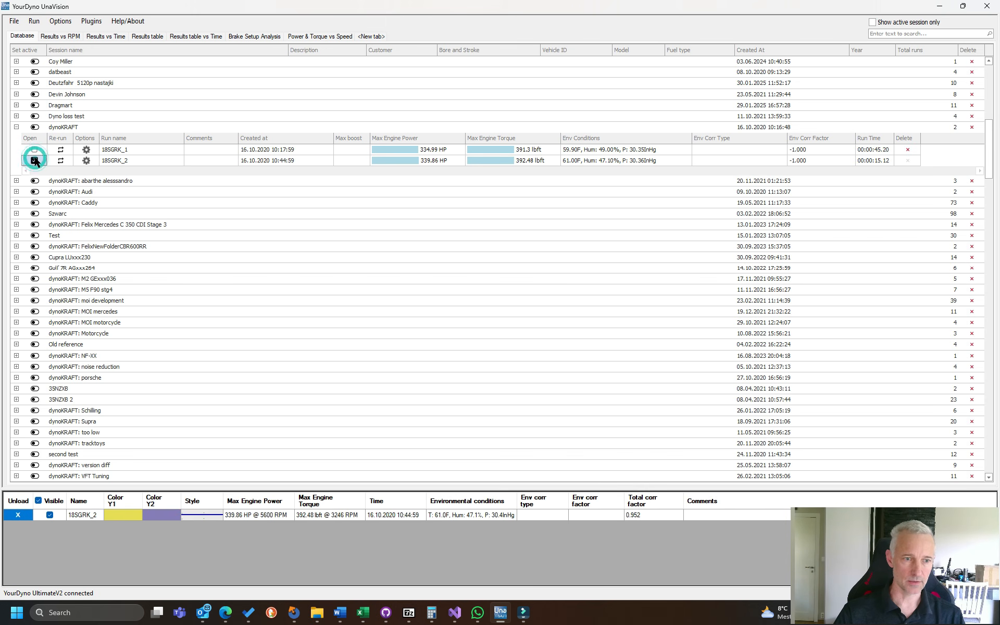
left_click(34, 160)
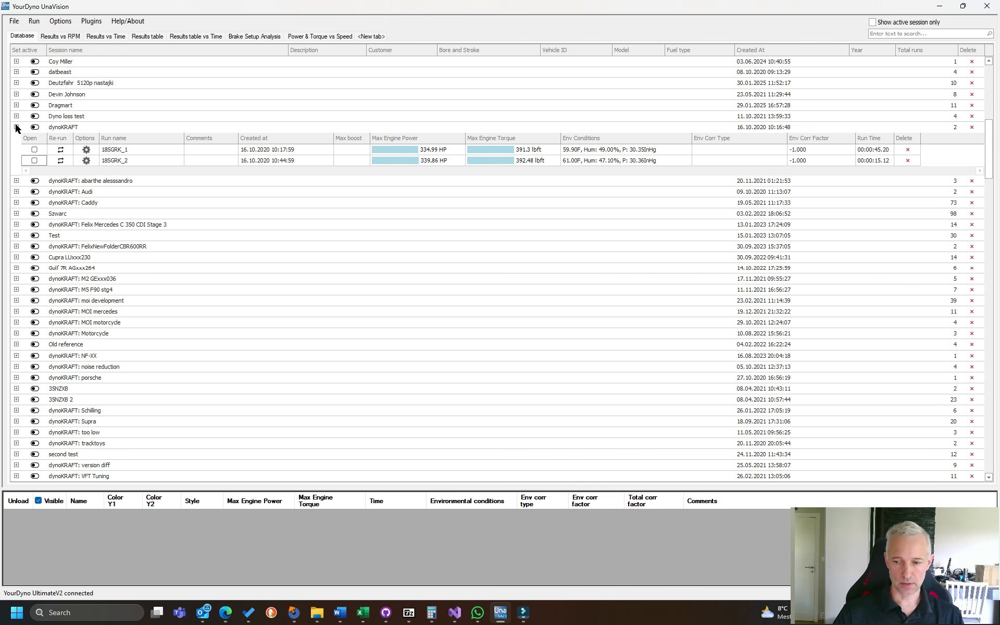
left_click(38, 128)
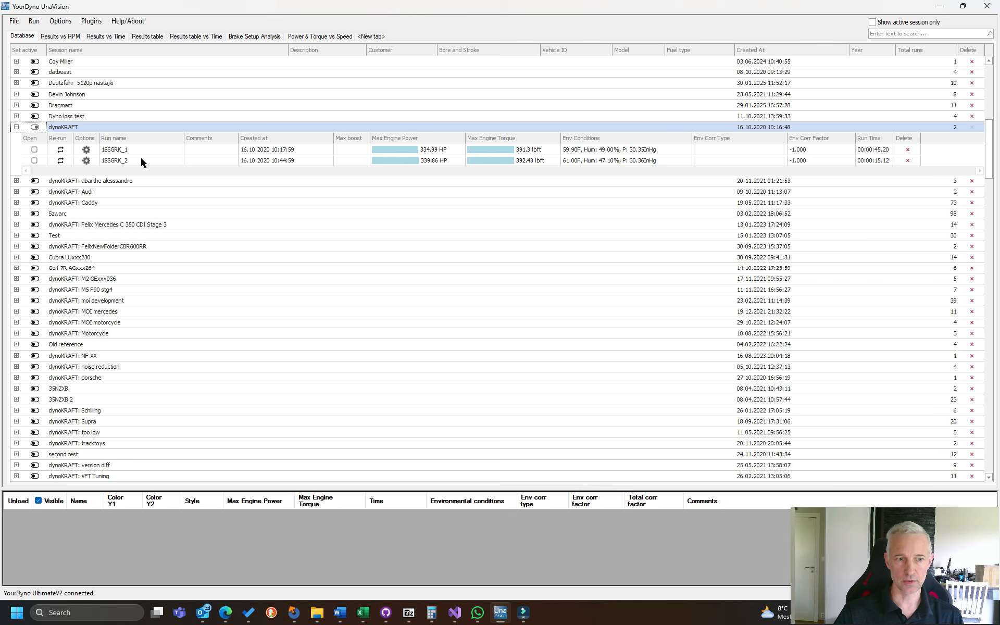
- Switch the active session to Dragmart and back to dynoKRAFT, and collapse both sessions' run lists
left_click(38, 107)
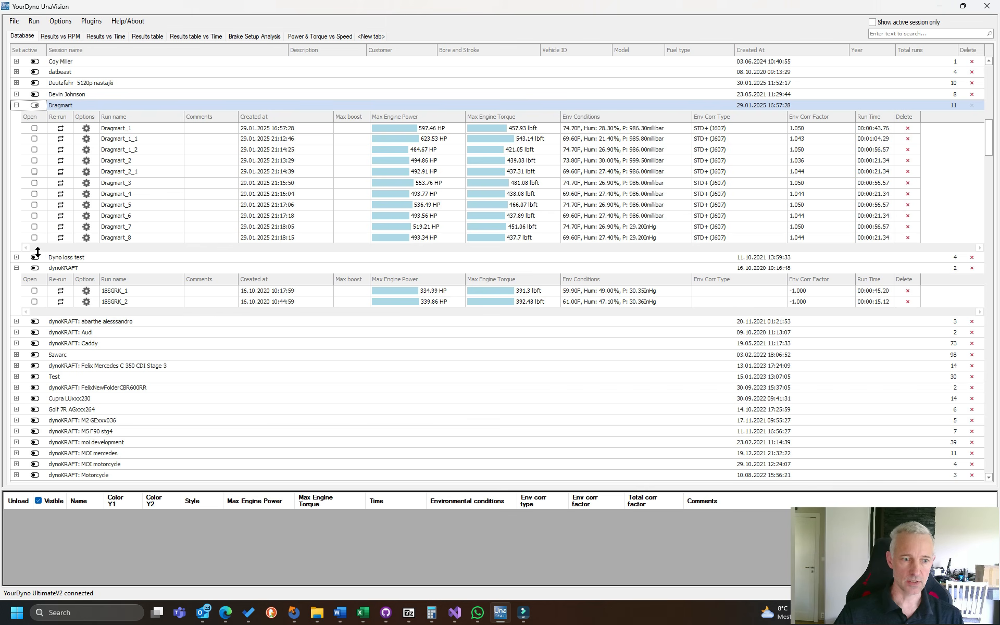
left_click(37, 270)
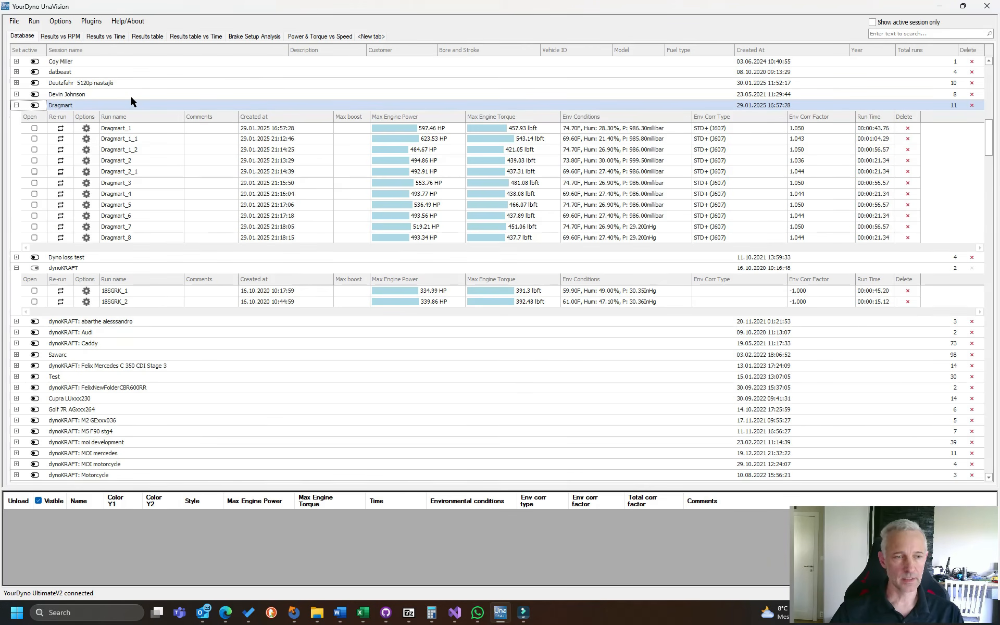
left_click(16, 105)
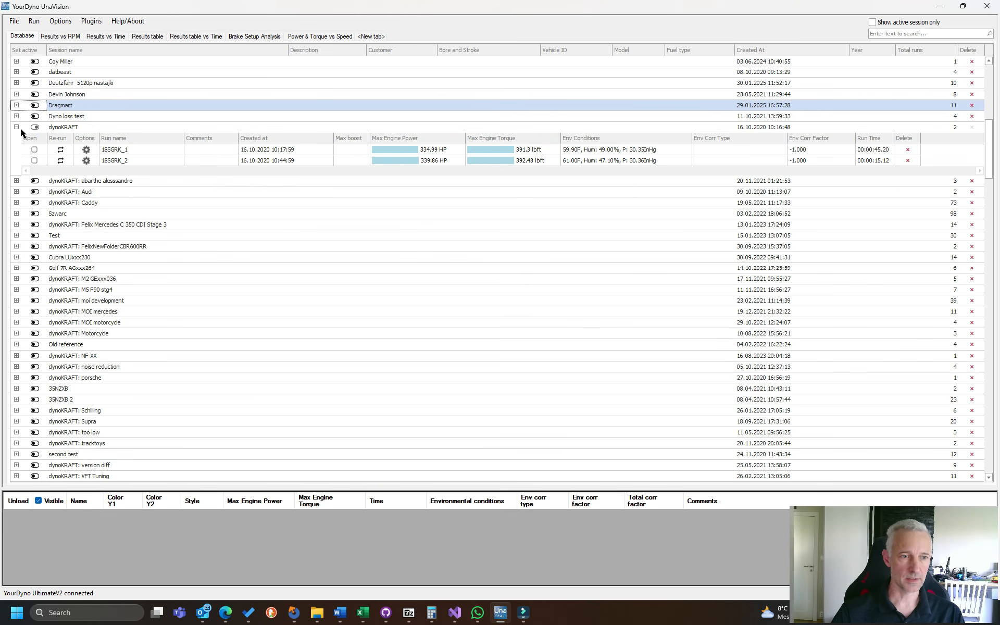
left_click(16, 127)
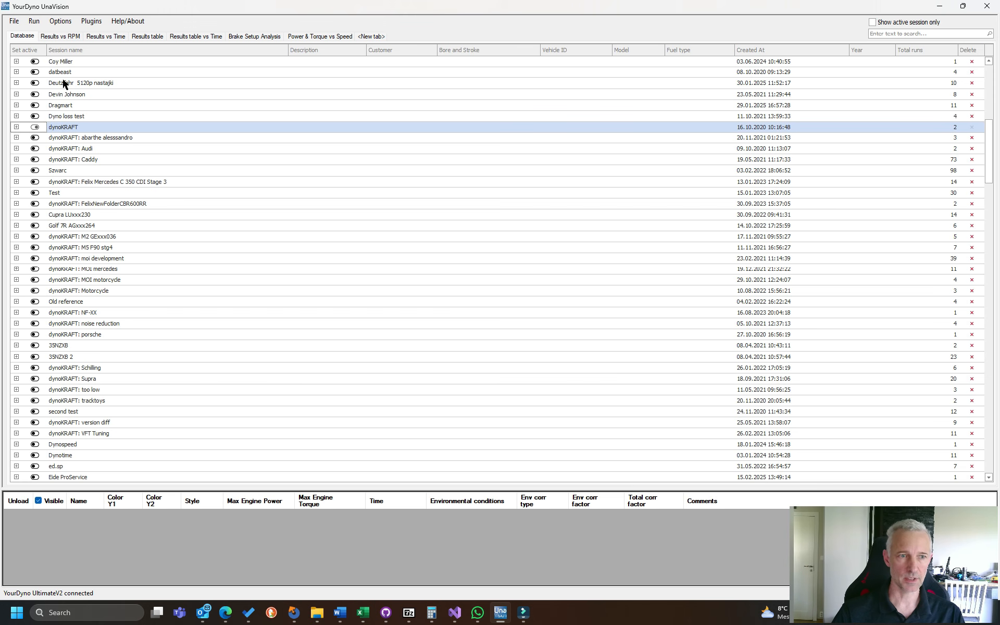
- Set the dyno type to Chassis dyno Single brake and load the default configuration for it
left_click(61, 22)
left_click(73, 32)
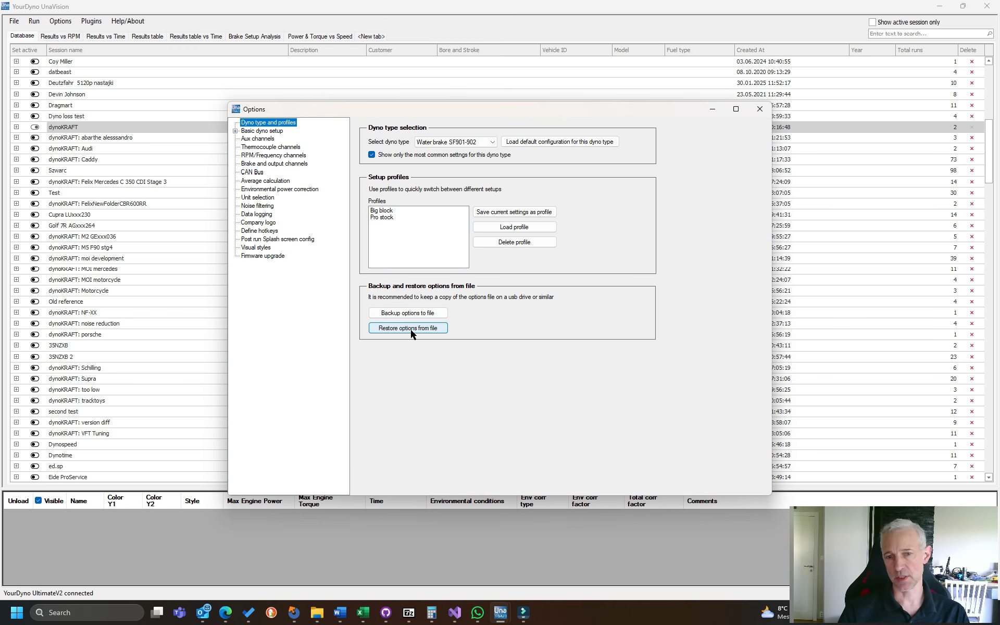
left_click(465, 142)
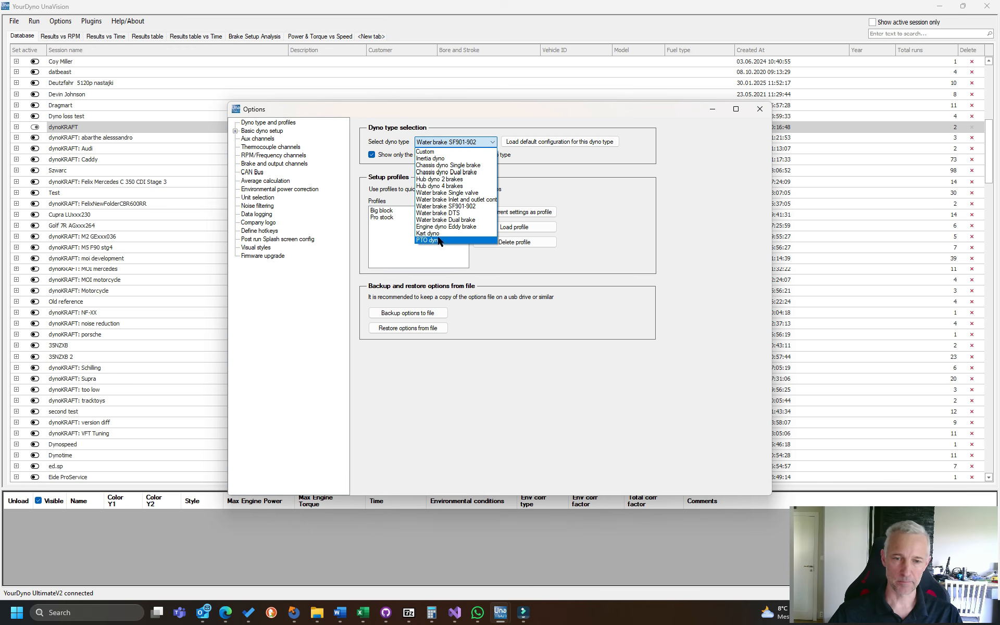
left_click(436, 166)
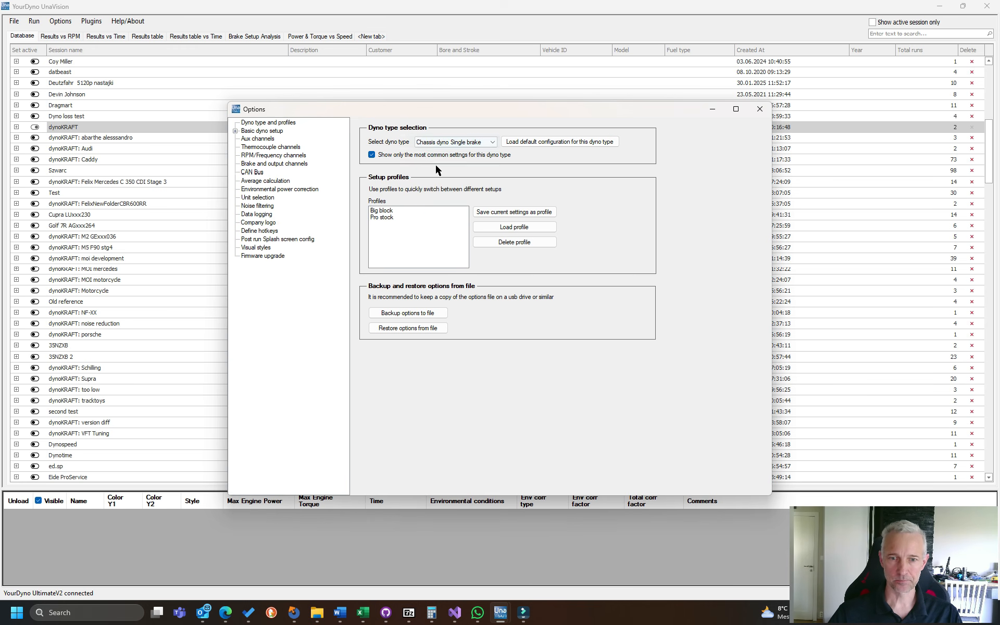
left_click(550, 146)
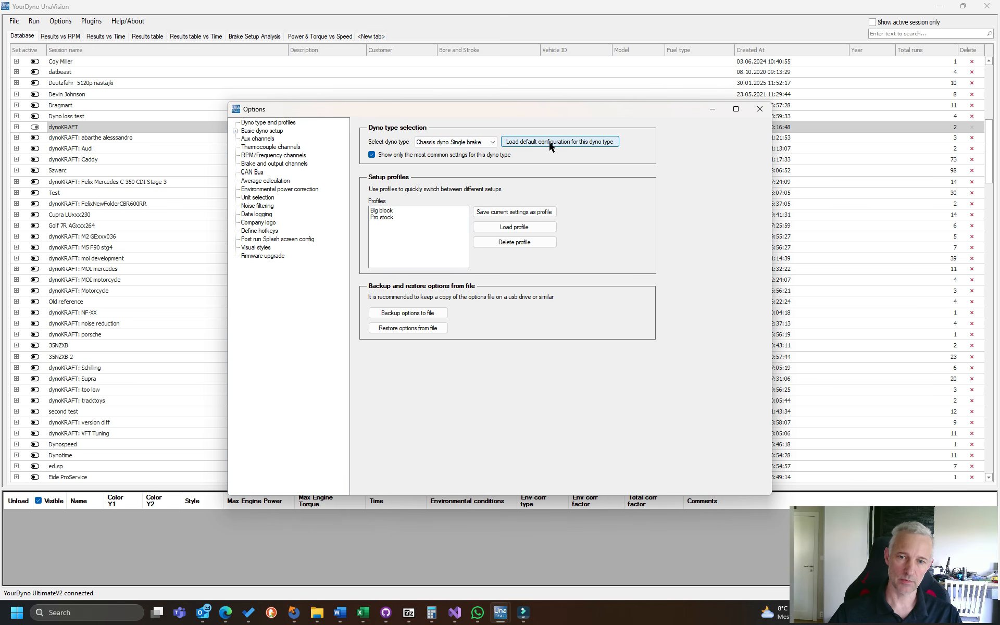
left_click(498, 326)
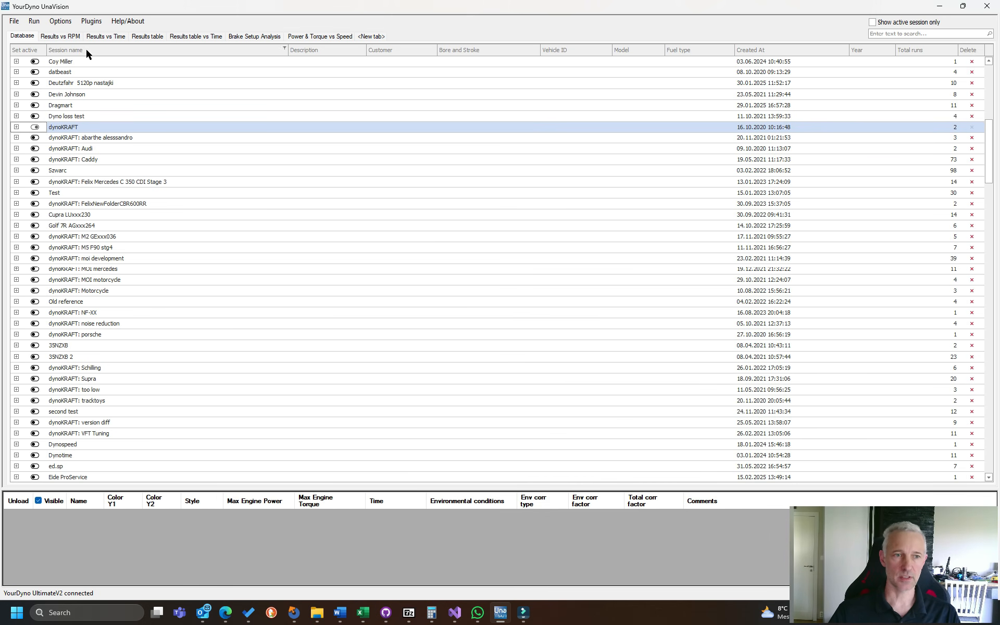
- Review the load cell calibration, RPM/frequency channels and brake output settings of the chassis dyno configuration
left_click(61, 21)
left_click(67, 33)
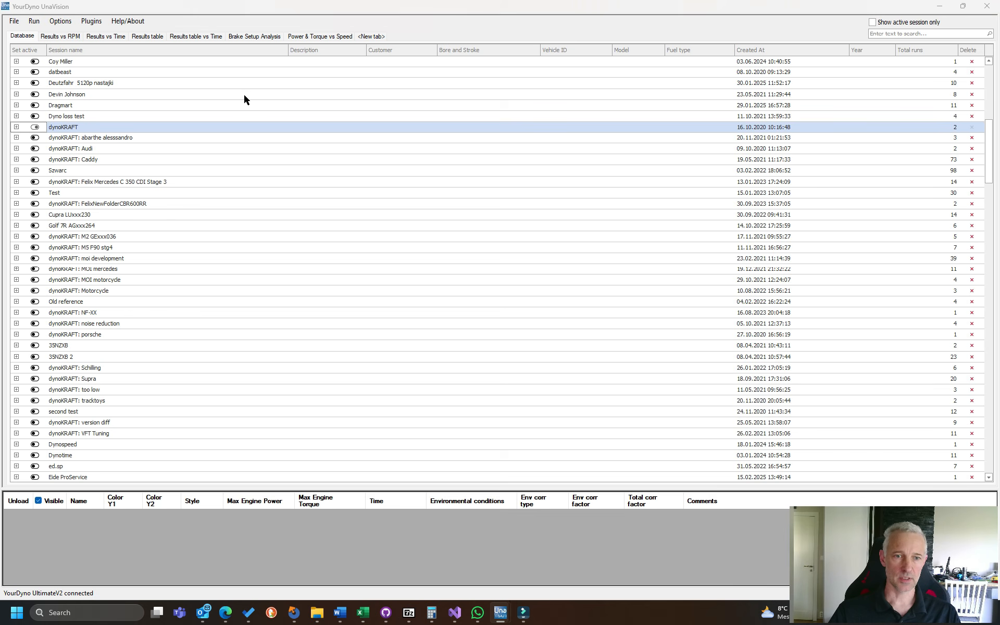
left_click(259, 155)
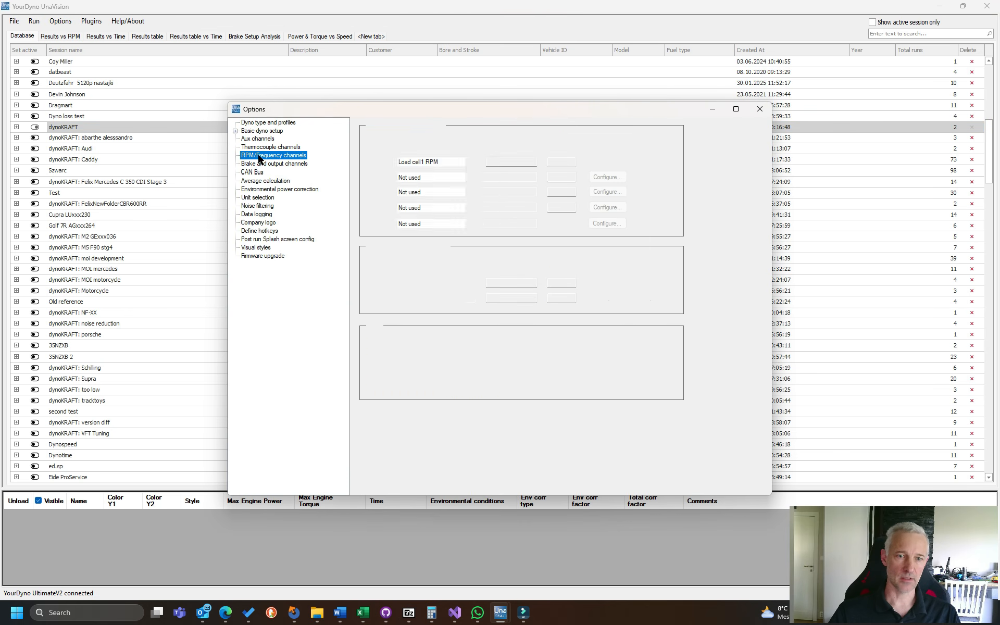
double_click(263, 131)
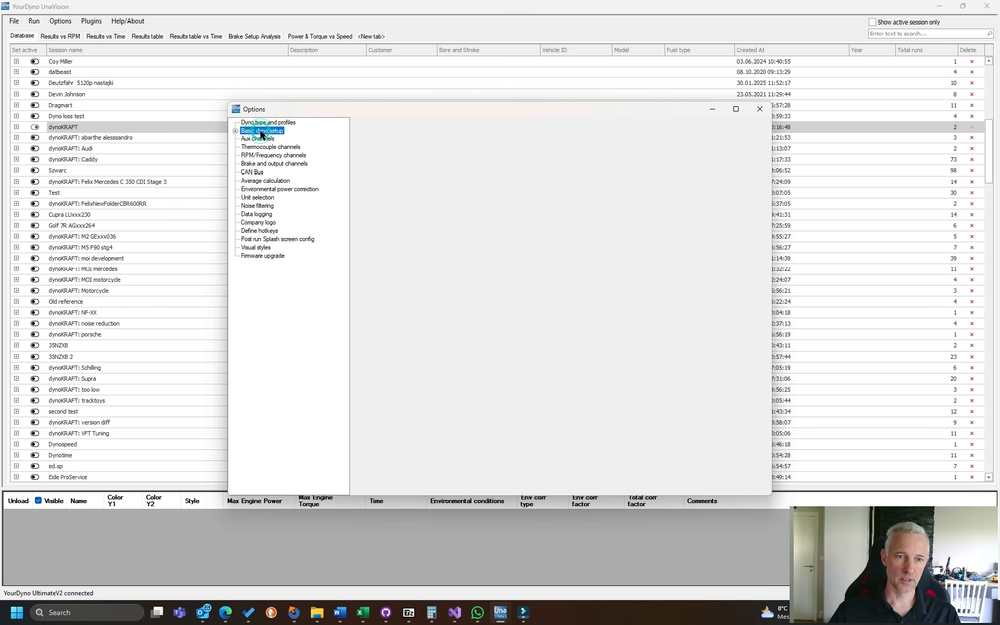
left_click(284, 138)
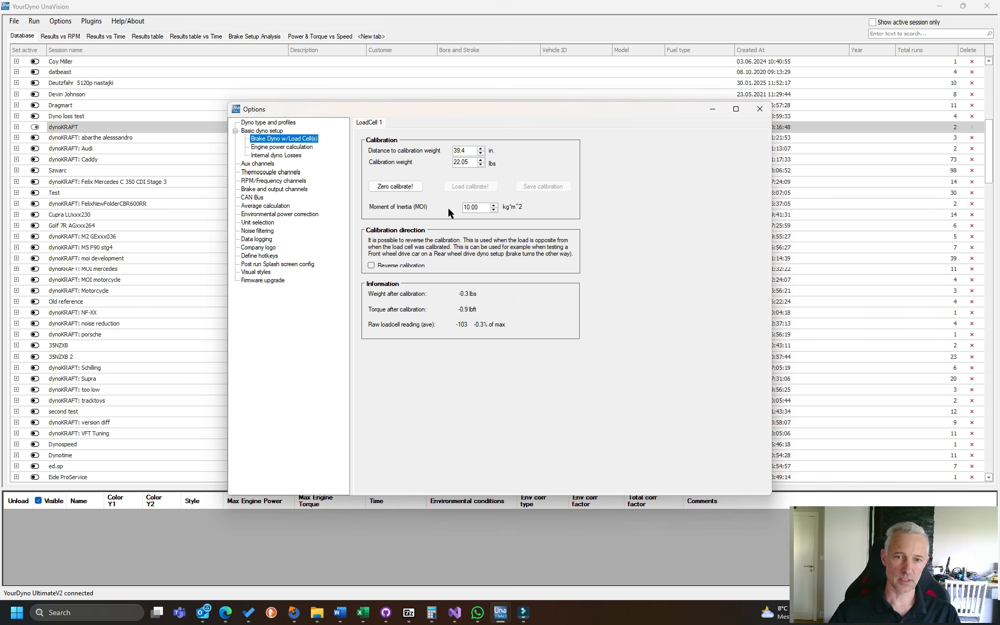
left_click(264, 181)
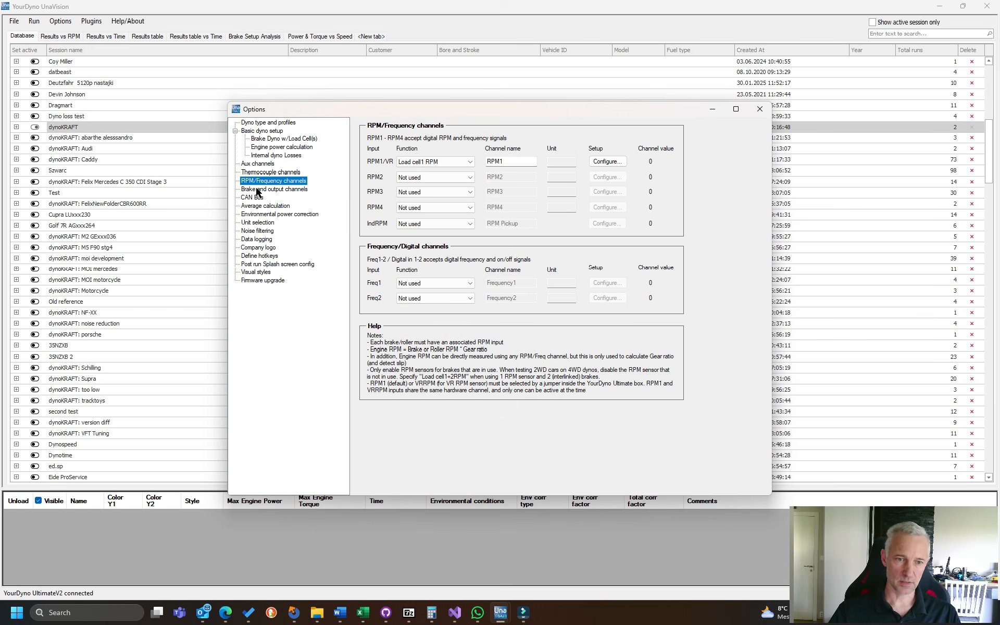
left_click(260, 189)
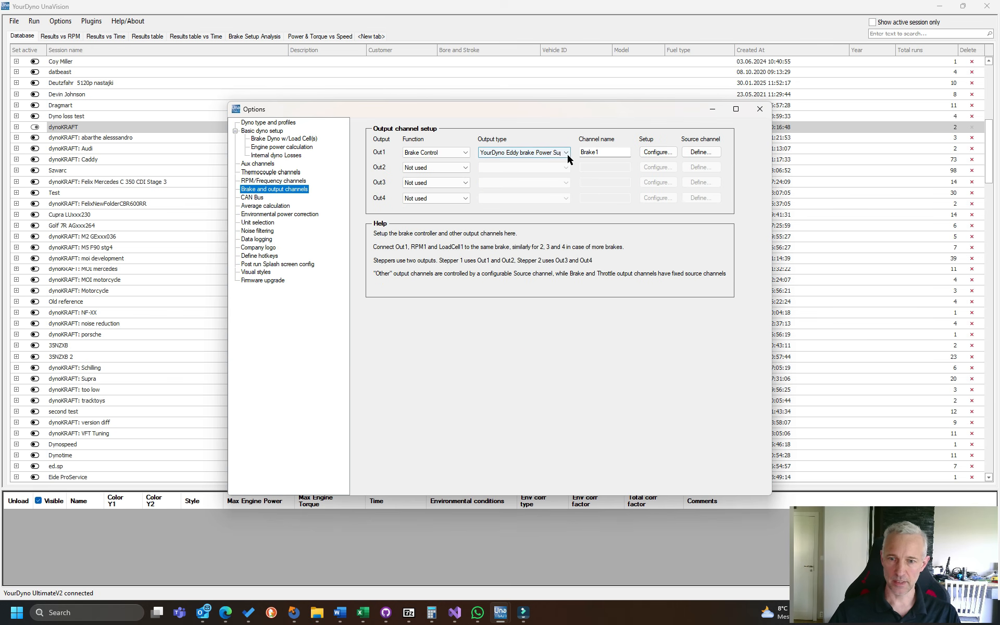
left_click(760, 109)
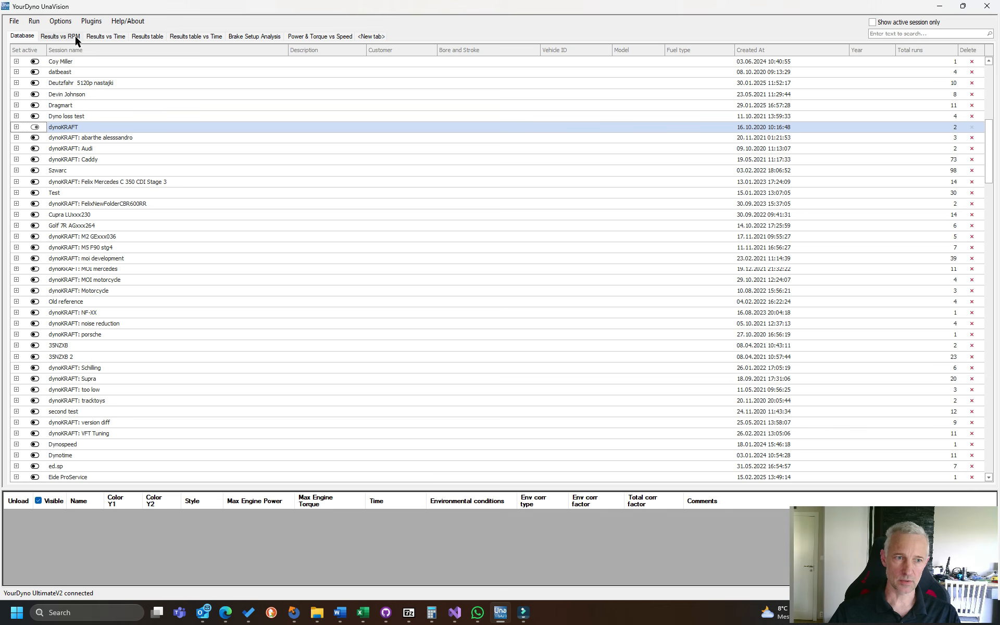
- Open a new run in the dynoKRAFT session, review its Power Sweep brake and PID setup, and dismiss the run
left_click(34, 21)
left_click(47, 42)
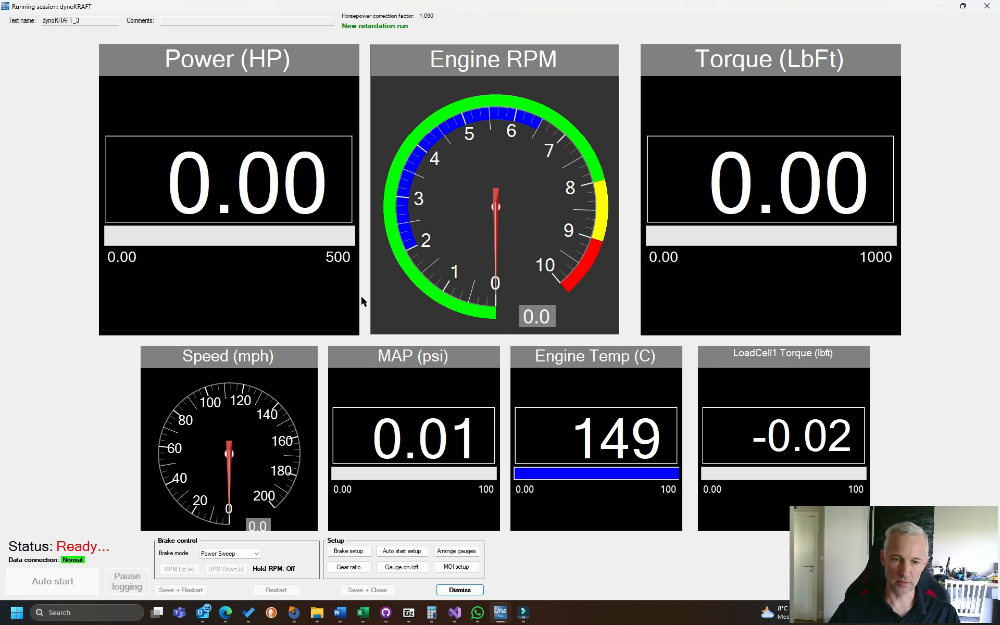
left_click(336, 551)
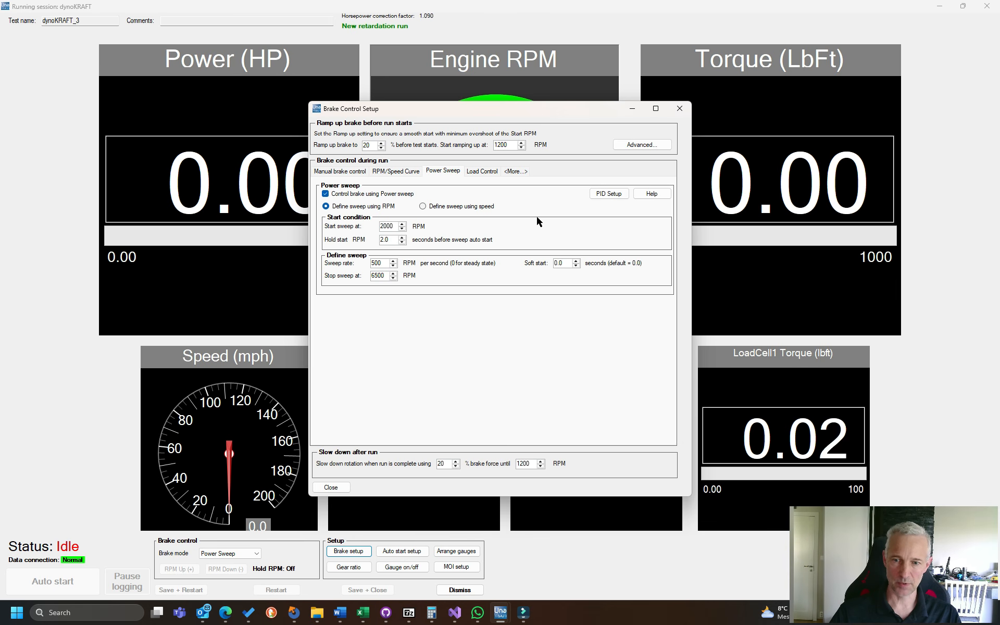
left_click(606, 193)
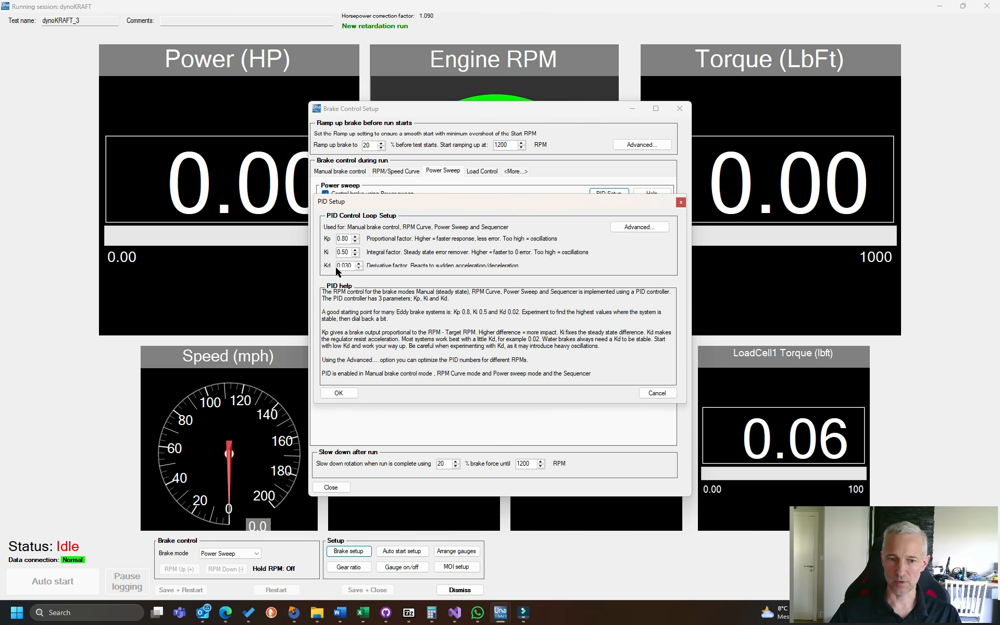
left_click(340, 393)
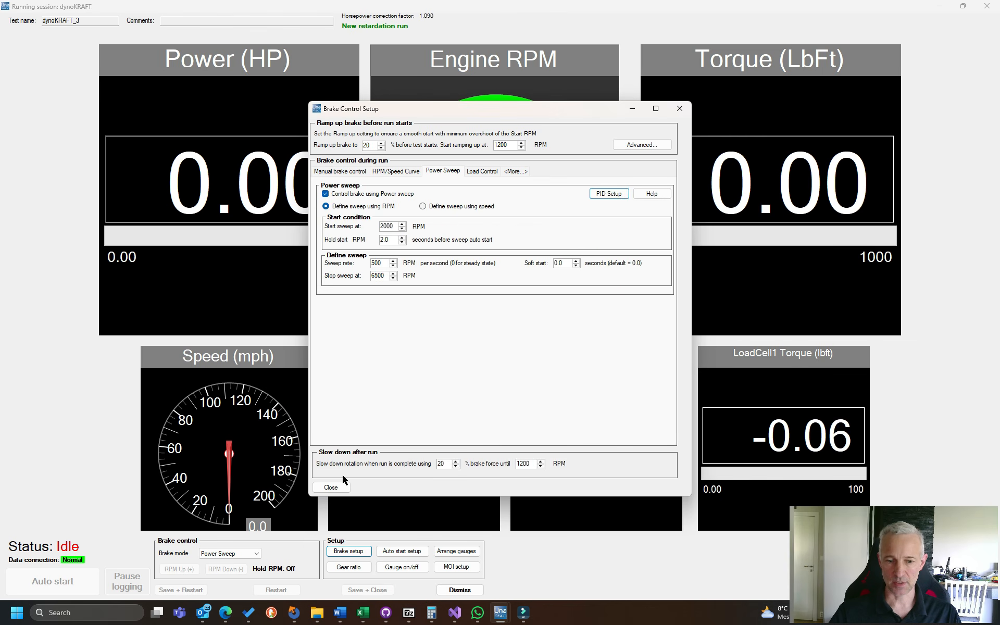
left_click(333, 486)
left_click(453, 590)
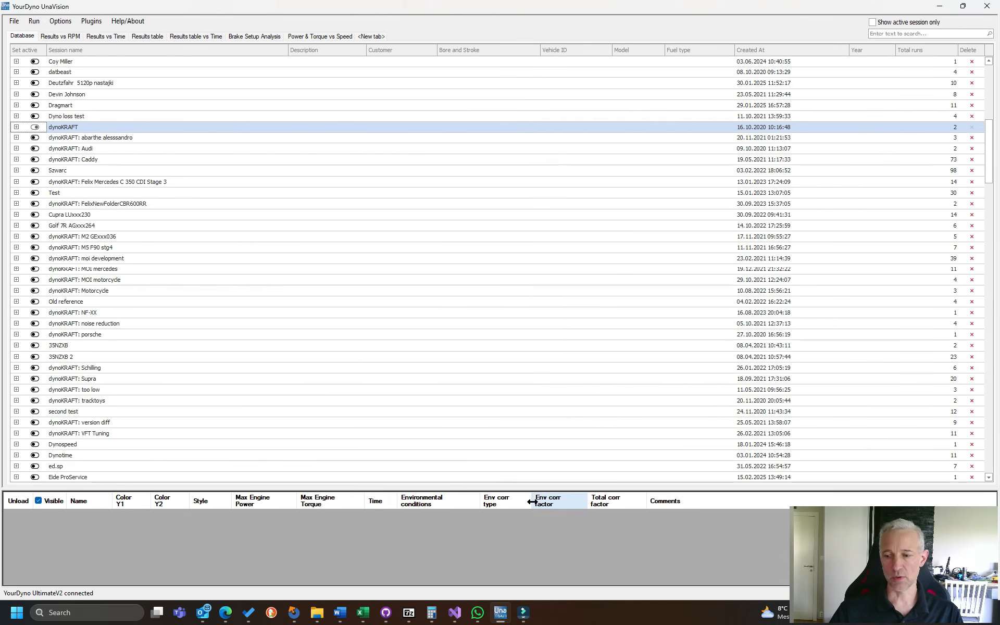
- Set the dyno type to Water brake SF901-902 and load its default configuration
left_click(59, 21)
left_click(71, 34)
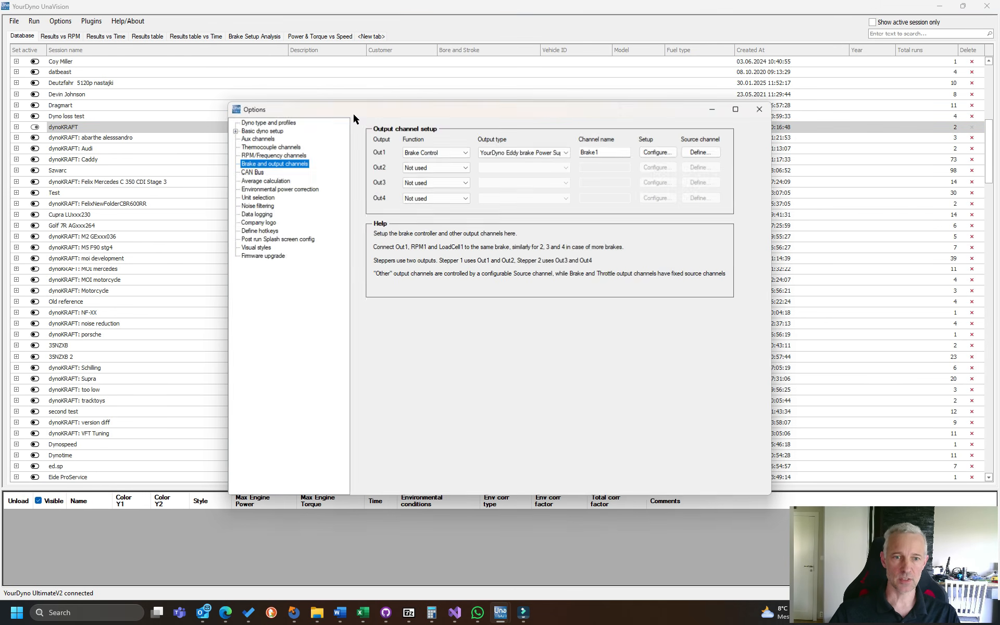
left_click(281, 123)
left_click(476, 145)
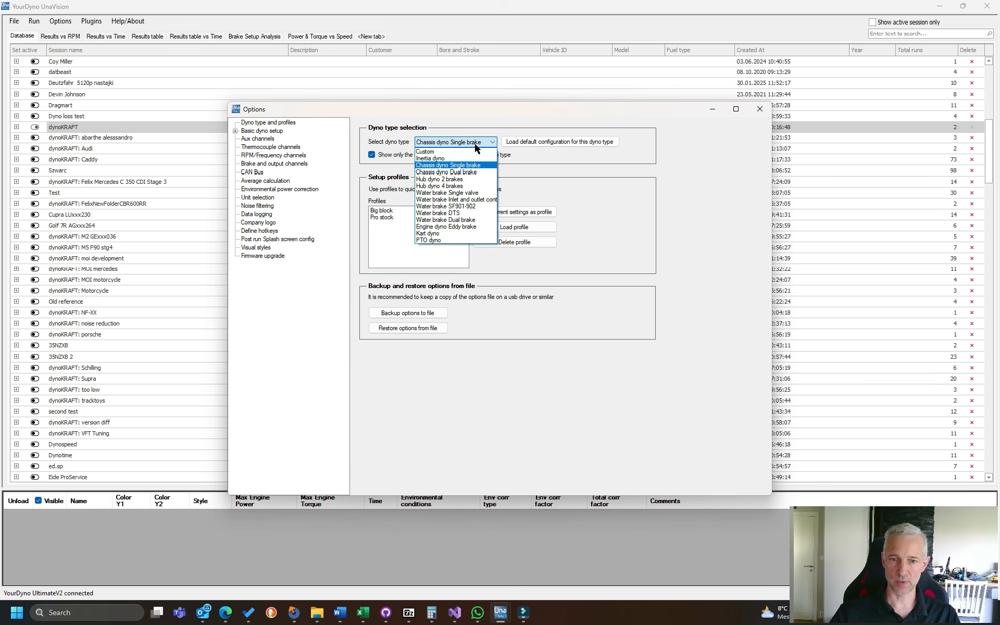
left_click(480, 206)
left_click(555, 143)
left_click(495, 320)
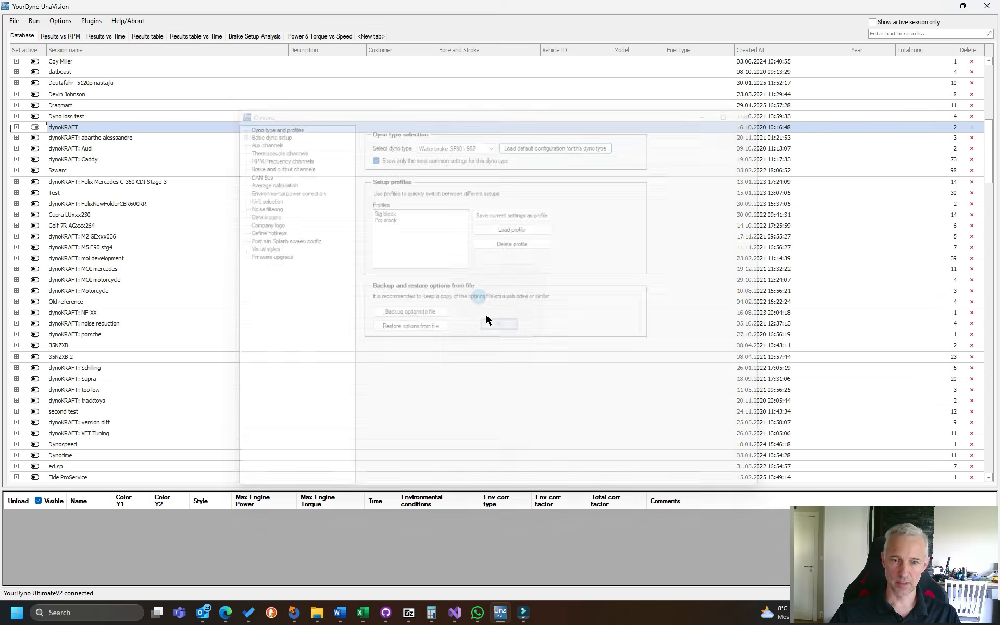
- Review the RPM/frequency channels and the brake output channels of the water brake configuration
left_click(60, 21)
left_click(68, 33)
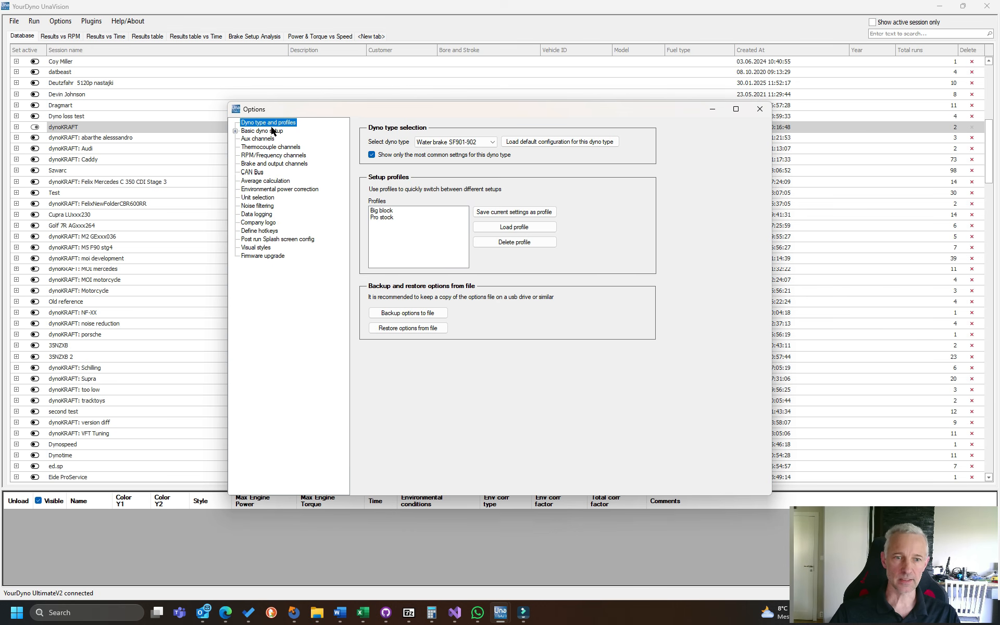
left_click(269, 155)
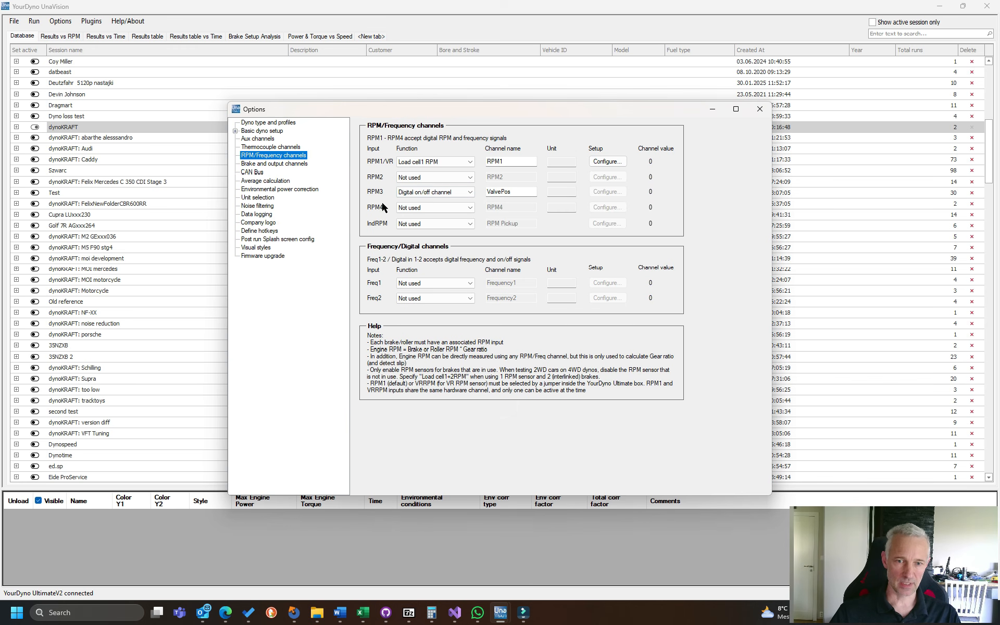
left_click(272, 164)
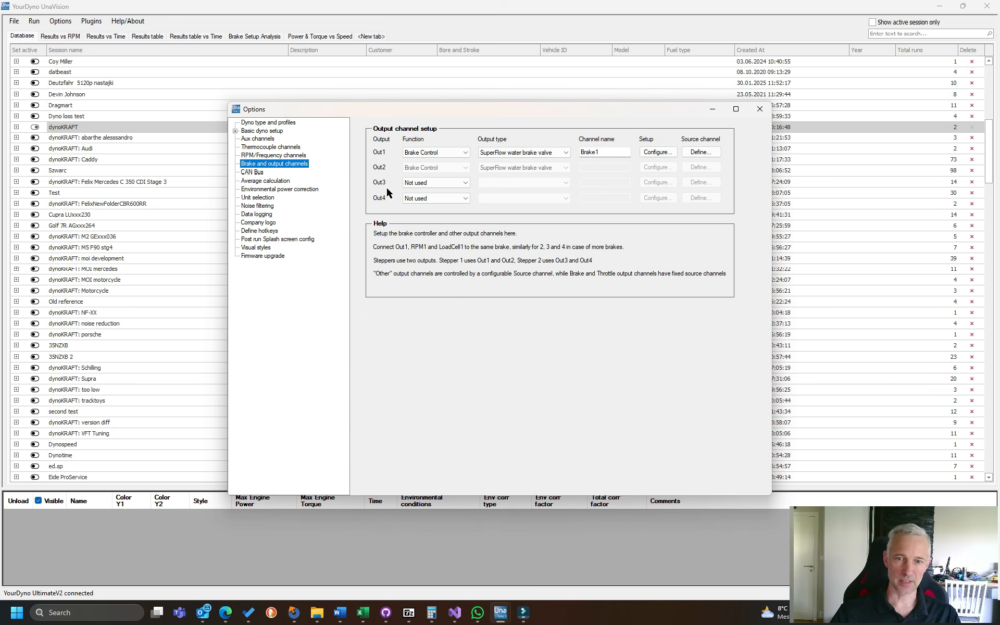
left_click(759, 109)
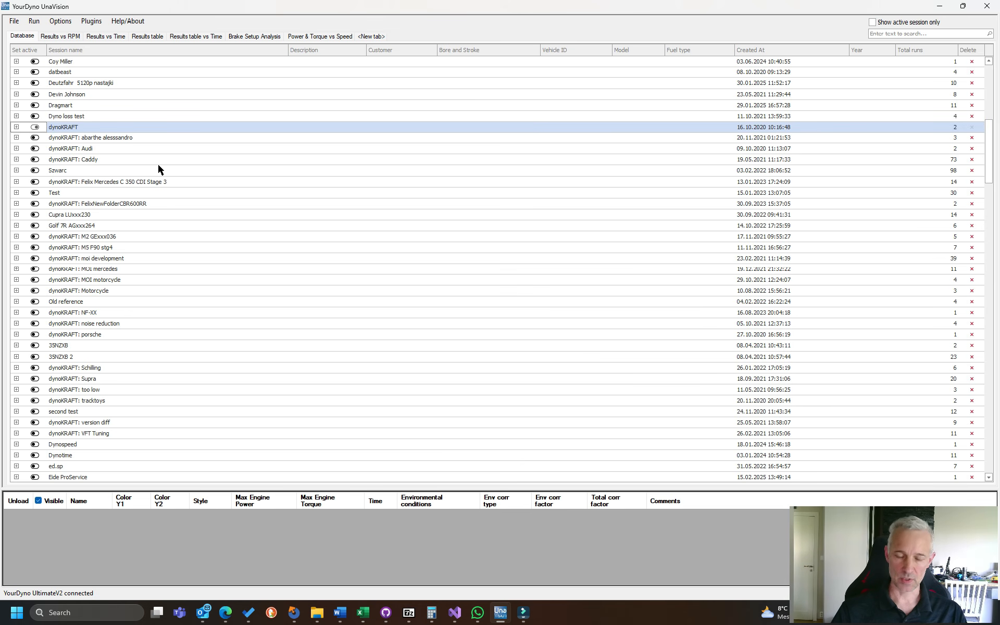
- Load the Pro stock profile from the saved setup profiles and close the options
left_click(60, 21)
left_click(70, 31)
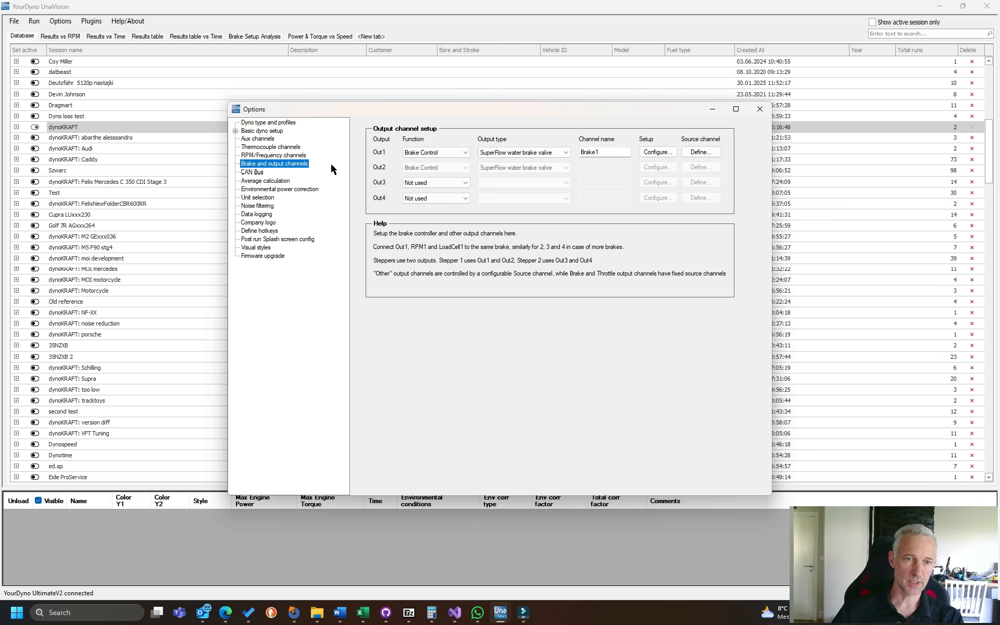
left_click(276, 124)
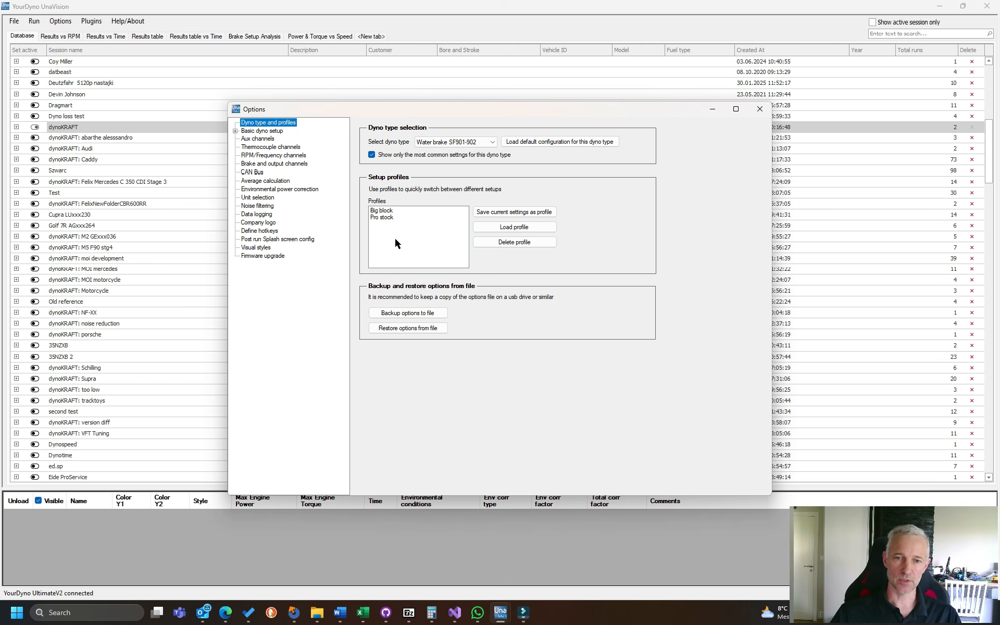
left_click(389, 211)
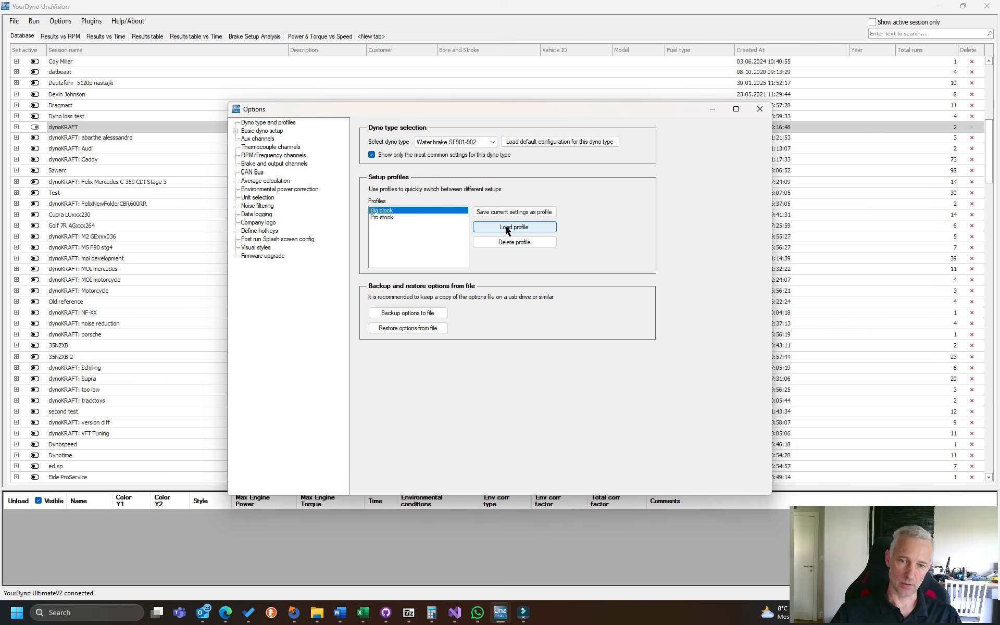
left_click(413, 216)
left_click(505, 228)
left_click(760, 109)
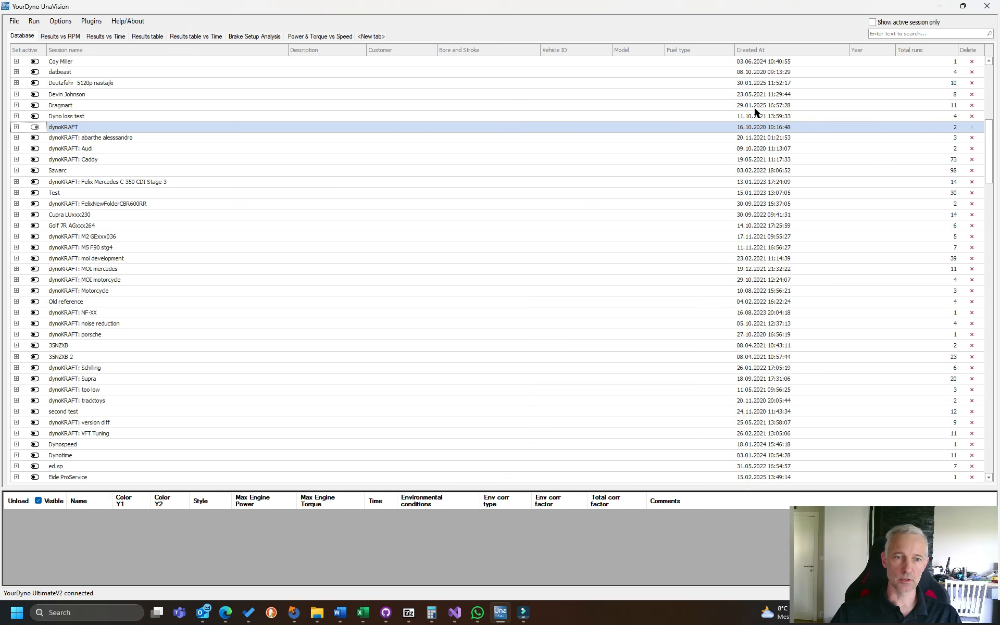
- Start a new session named "My session2" and choose the Big block profile for it
left_click(35, 21)
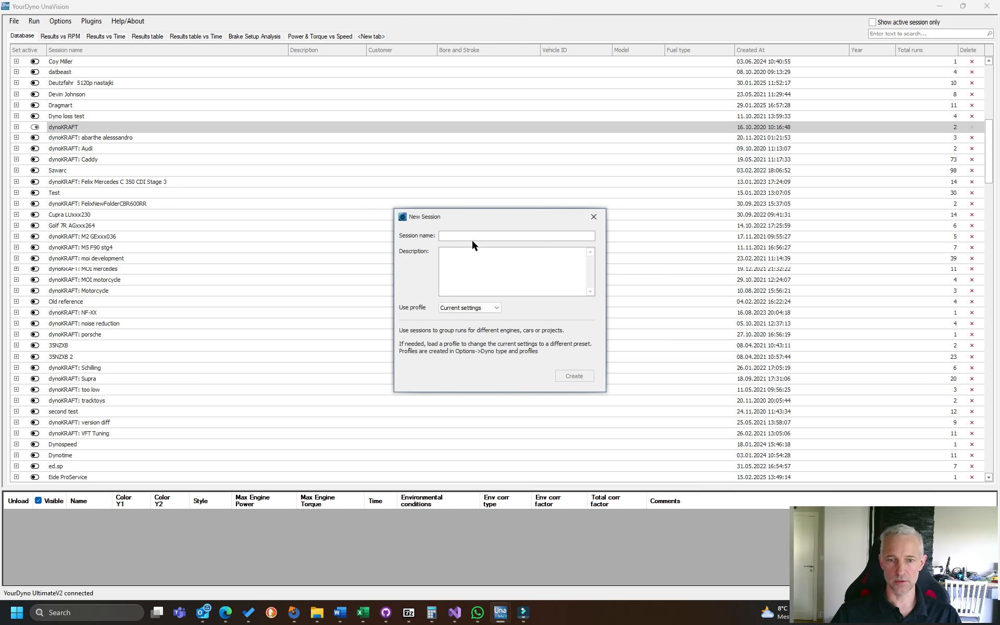
type("My")
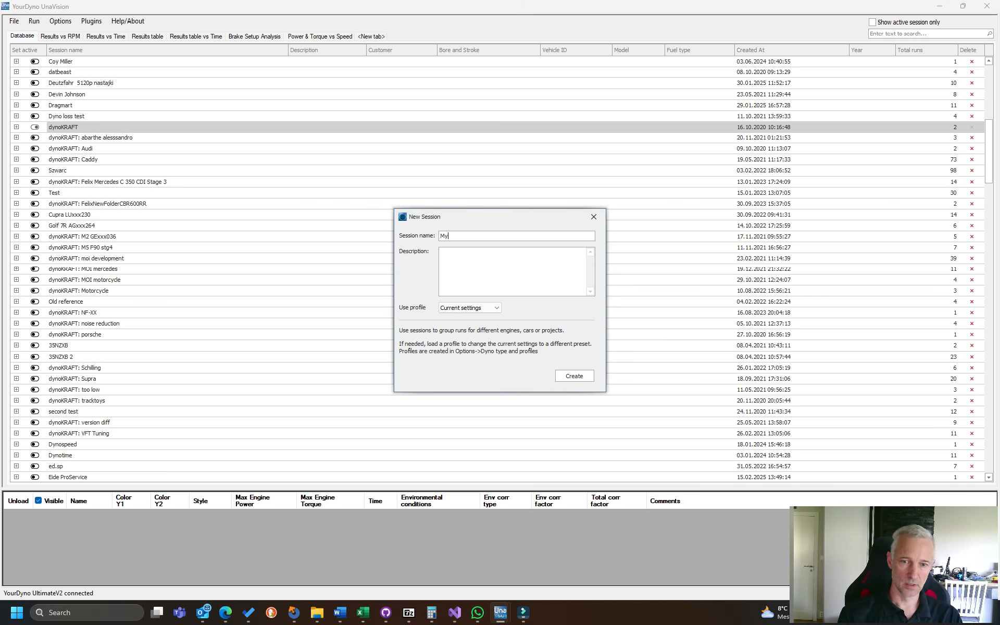
type(" session2")
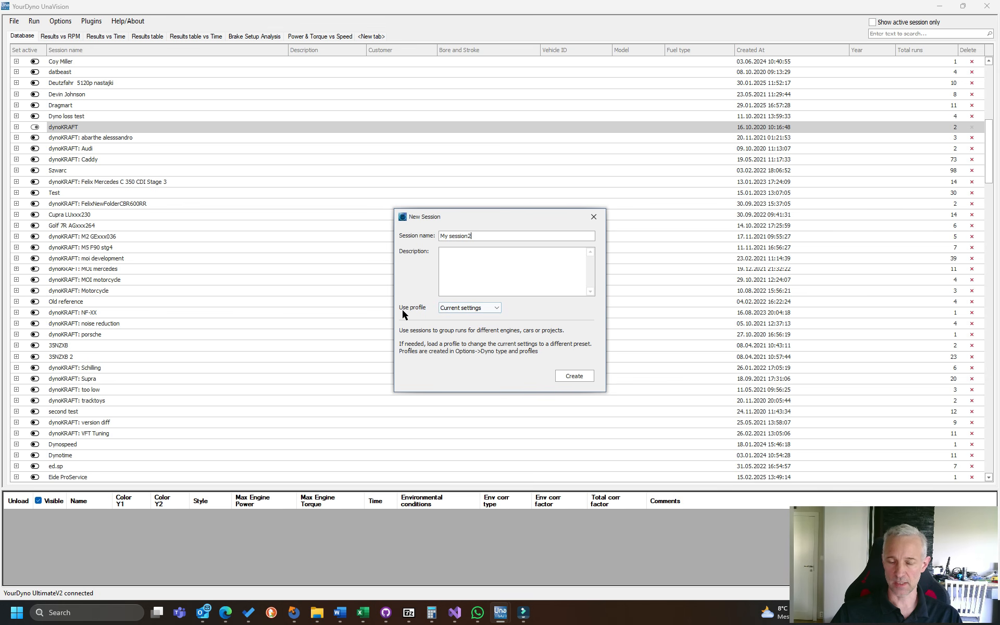
left_click(459, 307)
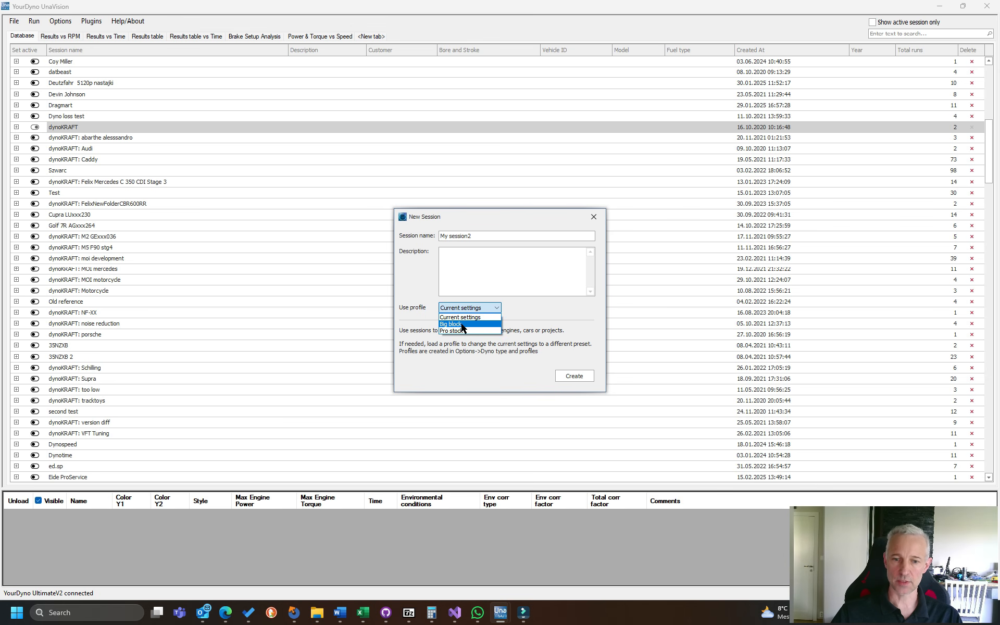
left_click(462, 326)
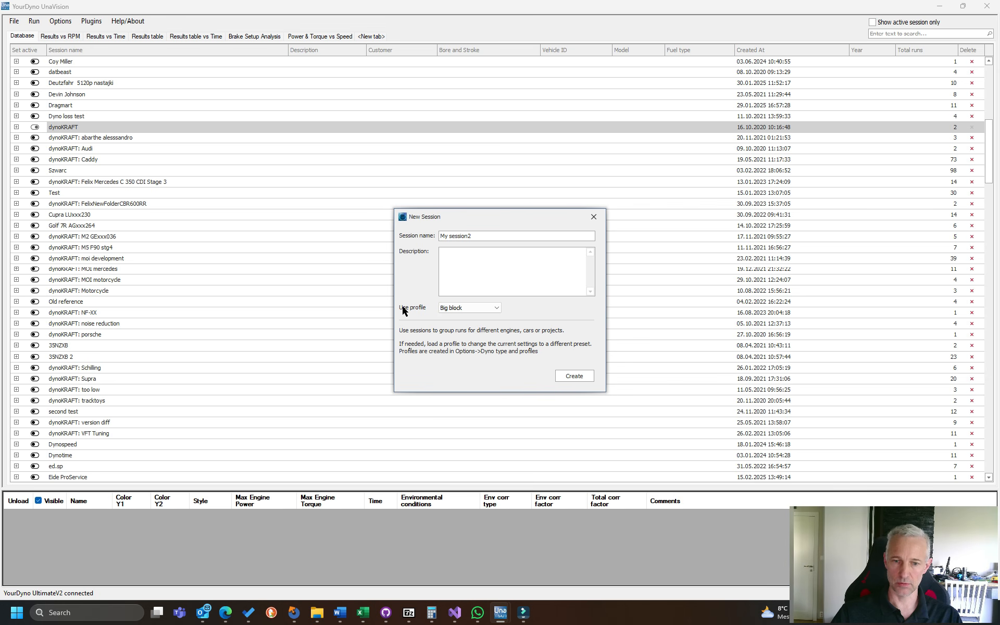
- Create the session, loading all settings from the profile, and acknowledge the restart notice
left_click(567, 375)
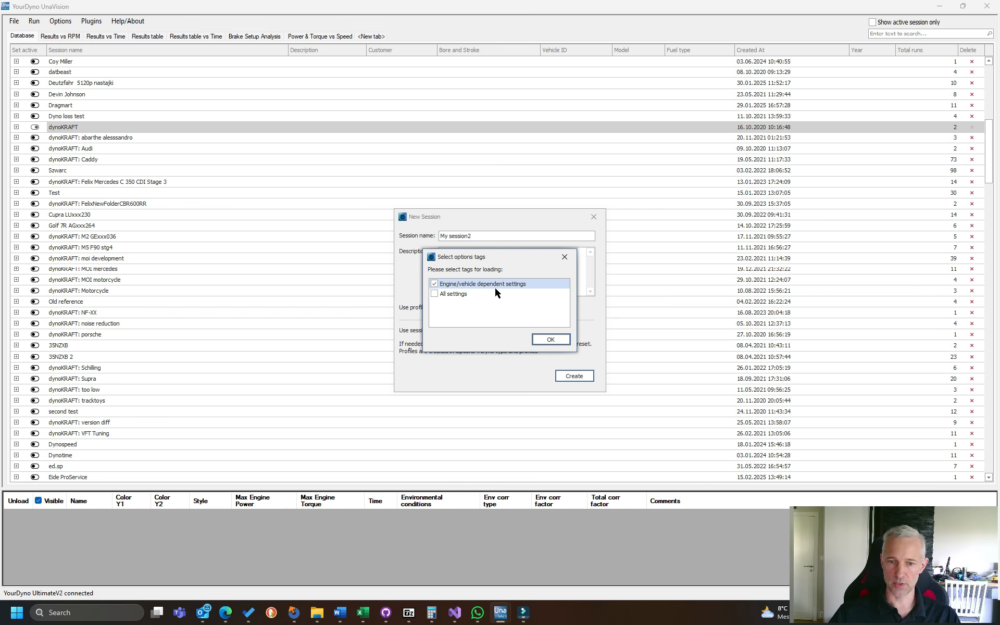
left_click(451, 295)
left_click(435, 295)
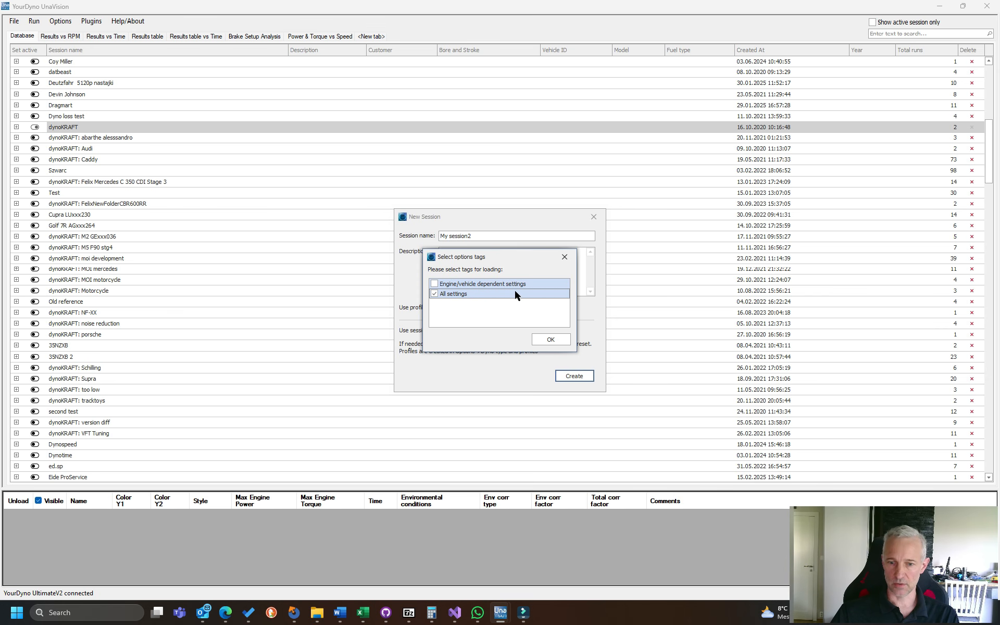
left_click(549, 340)
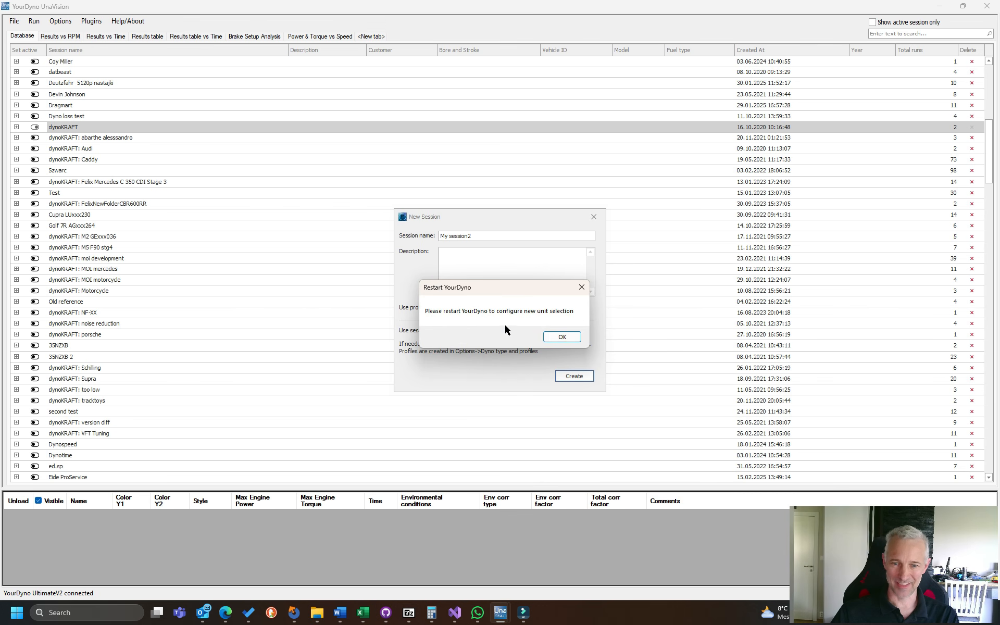
left_click_drag(505, 289, 317, 187)
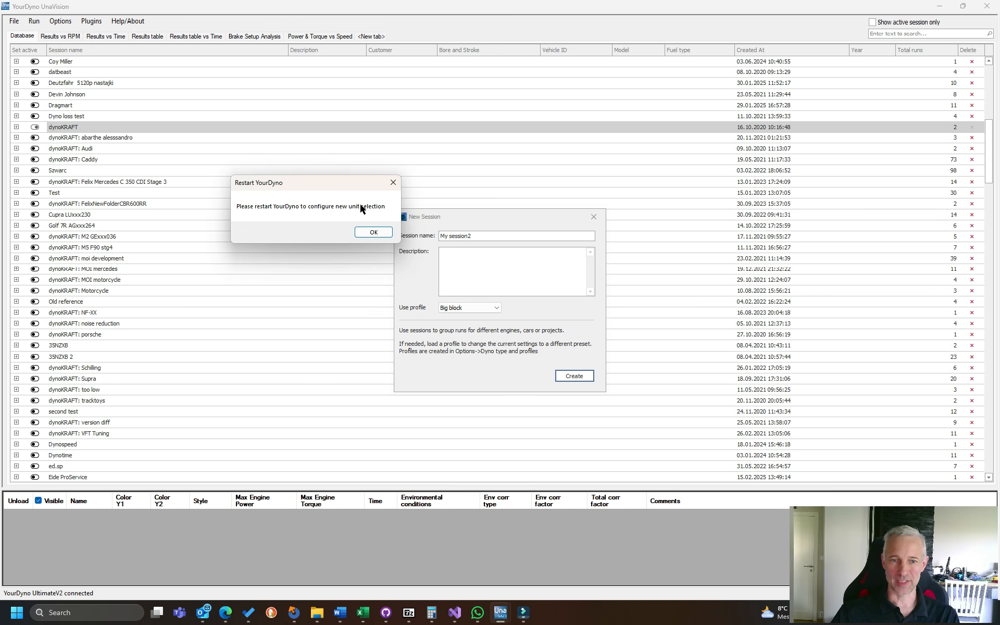
left_click(373, 232)
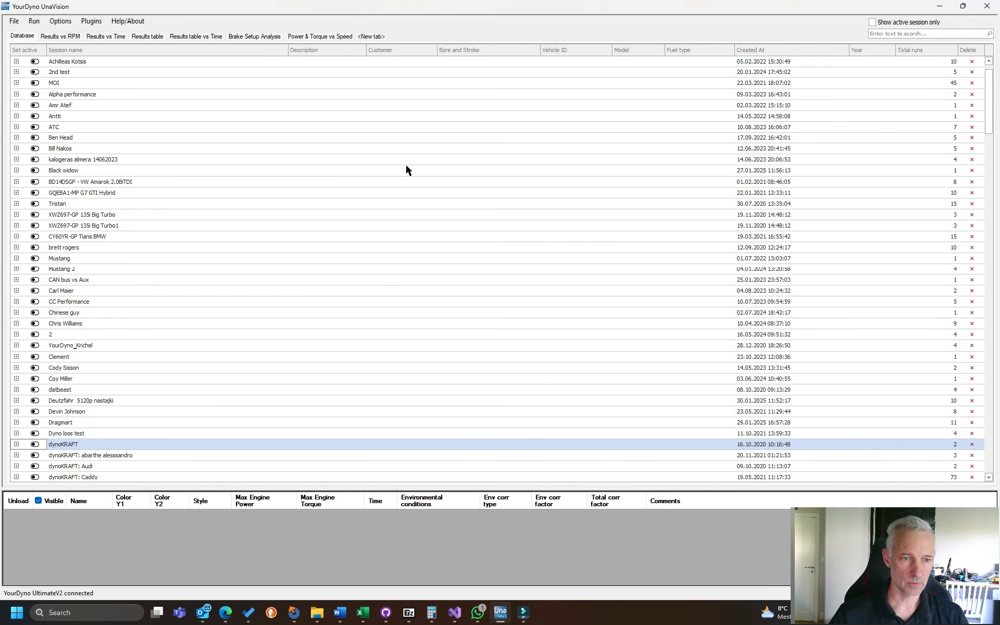
- Sort the session database by creation date with the newest sessions first
scroll(102, 197, "down", 7)
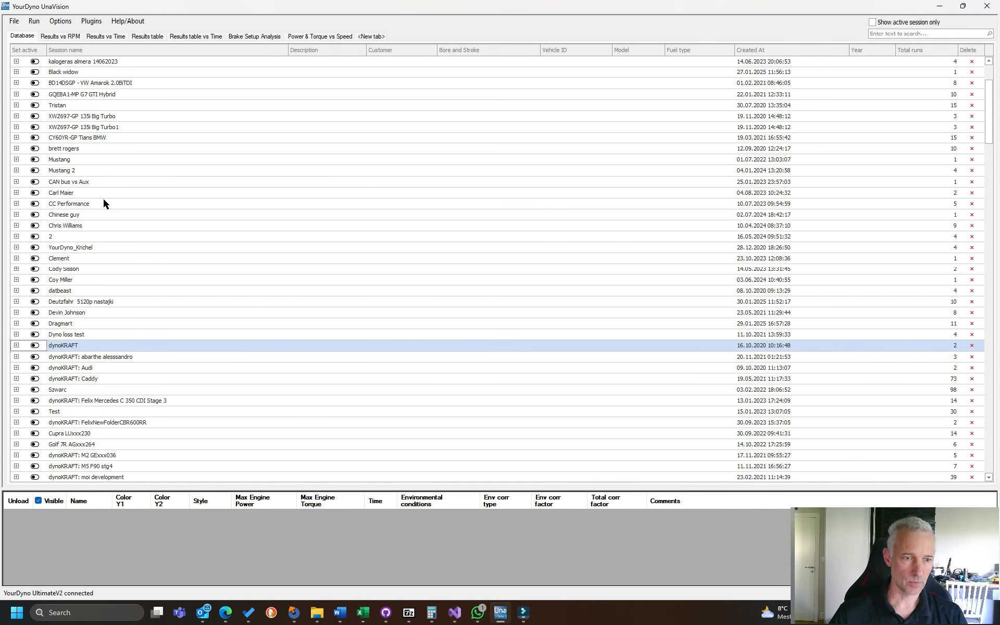
scroll(120, 274, "up", 8)
scroll(151, 276, "down", 3)
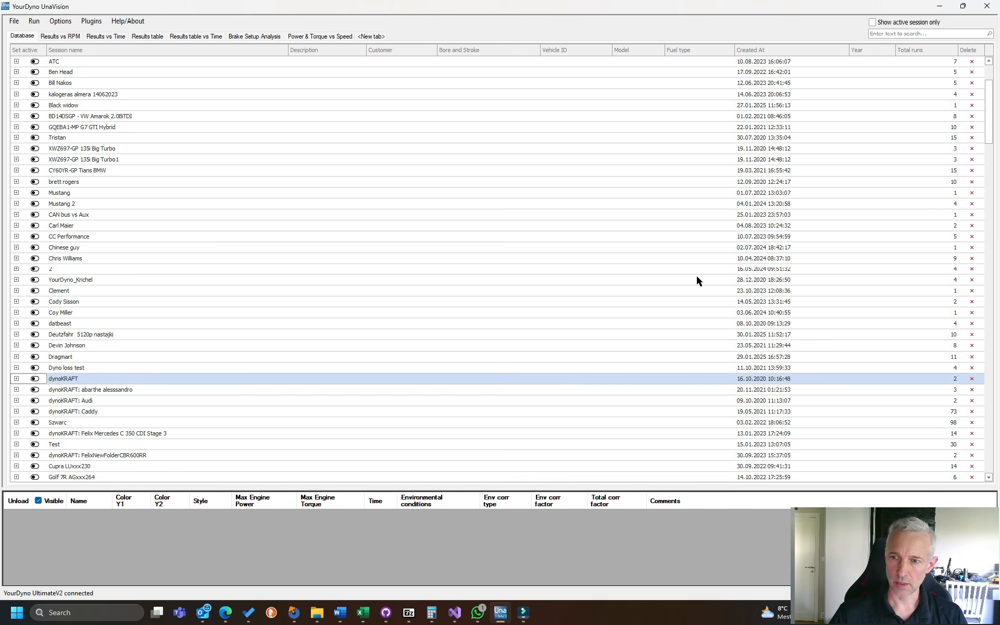
scroll(696, 274, "up", 1)
left_click(769, 51)
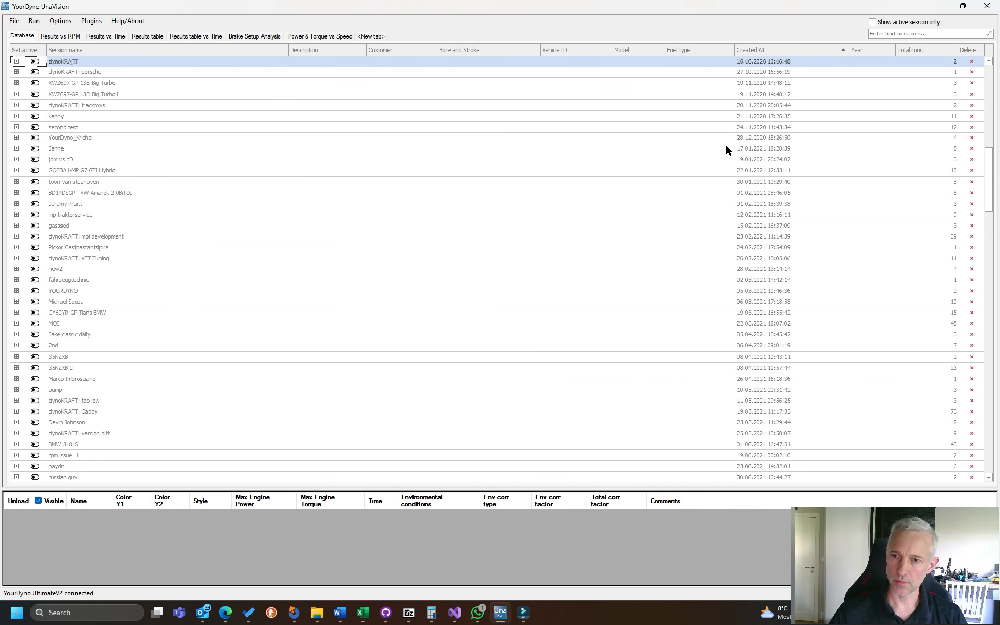
scroll(718, 152, "up", 4)
left_click(762, 51)
scroll(695, 65, "up", 20)
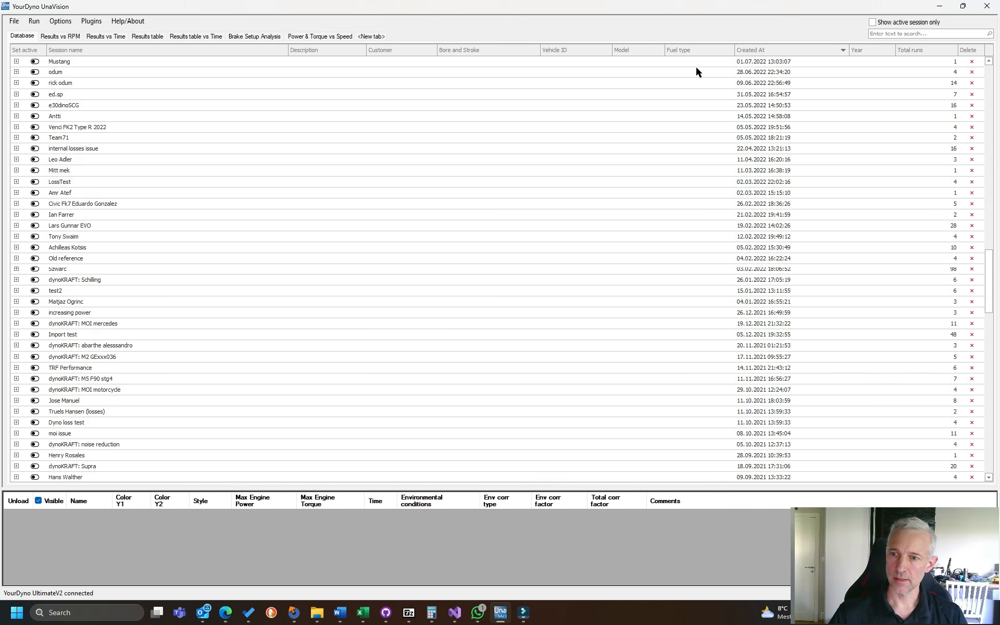
scroll(691, 88, "down", 3)
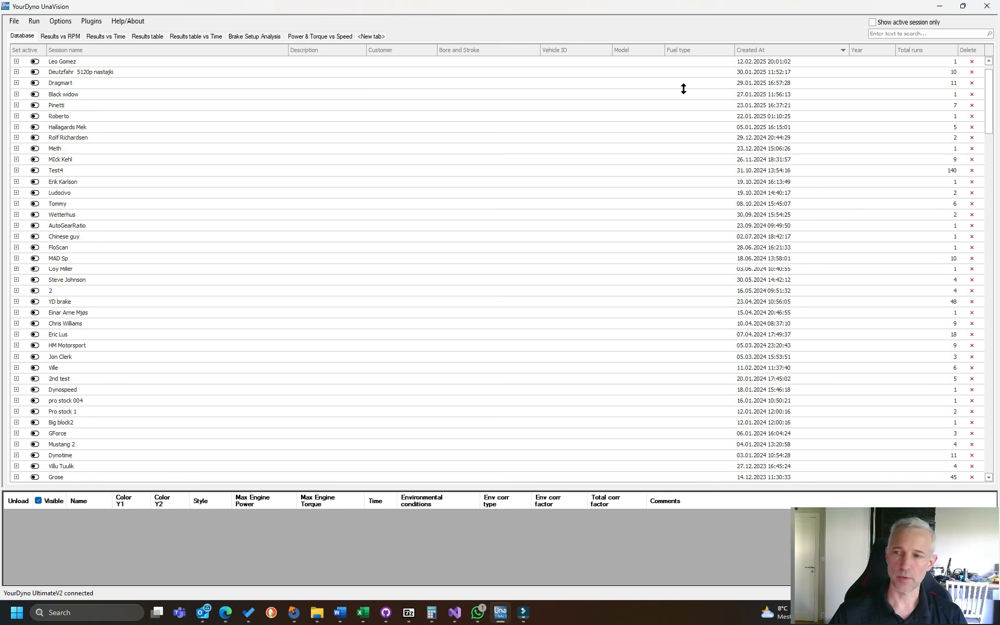
- Limit the session database to the active session only
left_click(873, 21)
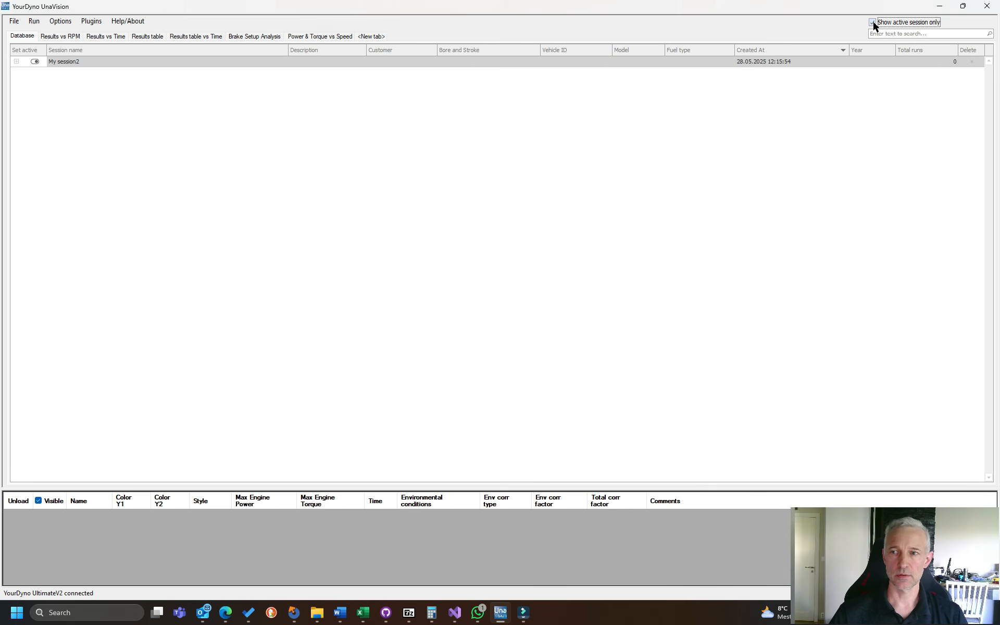
left_click(872, 22)
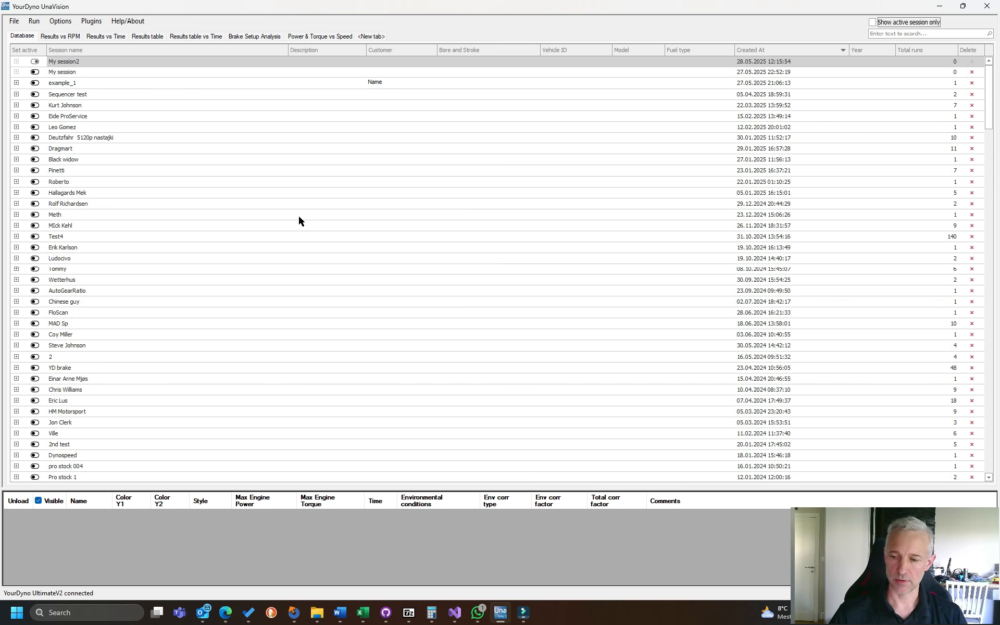
left_click(873, 22)
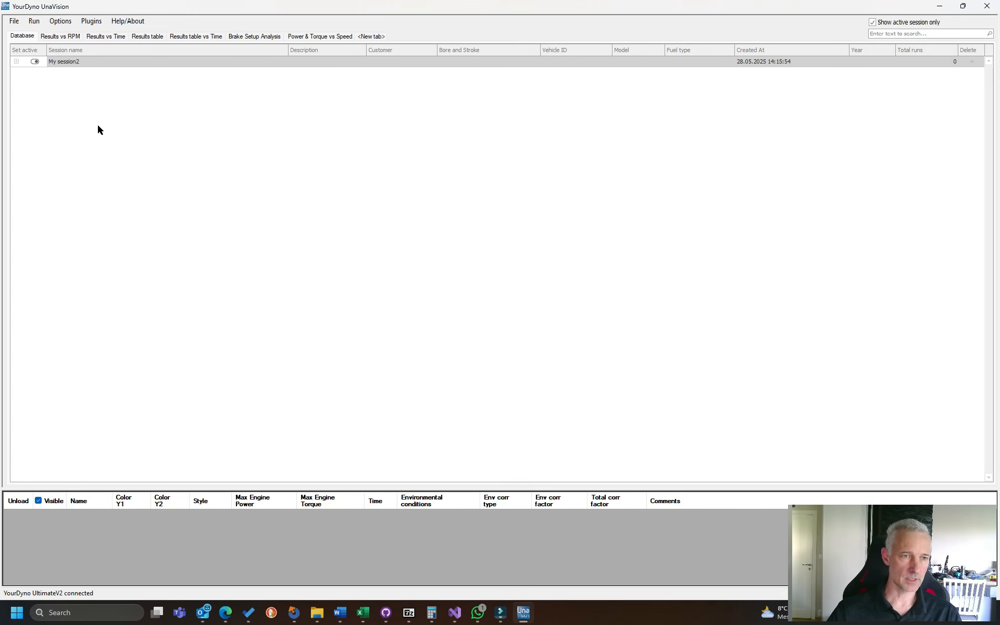
- Open a new run in the active session and review its manual brake control and Load Control setup
left_click(34, 22)
left_click(58, 42)
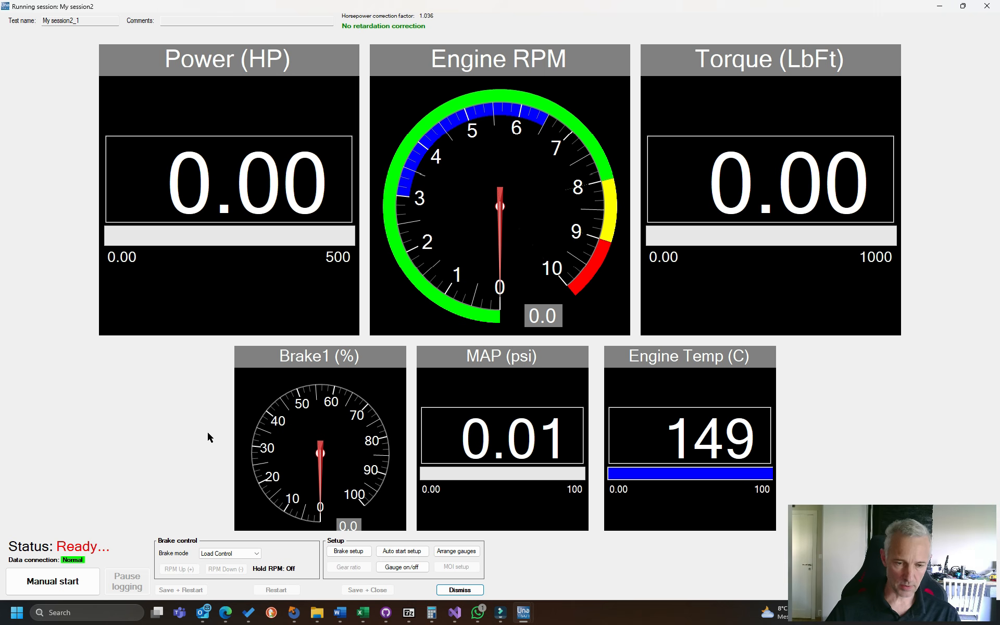
left_click(348, 552)
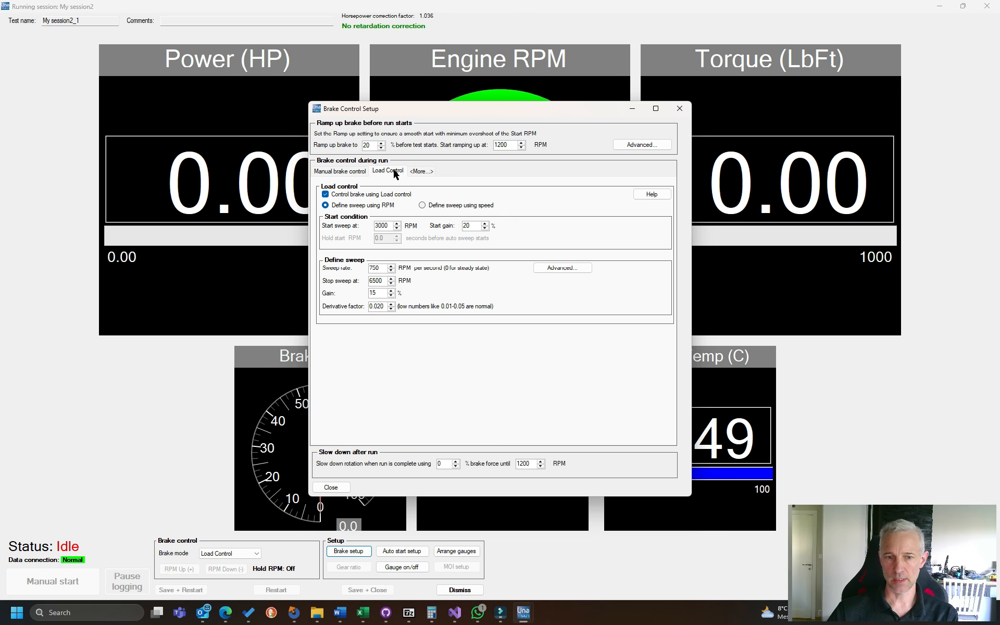
left_click(335, 172)
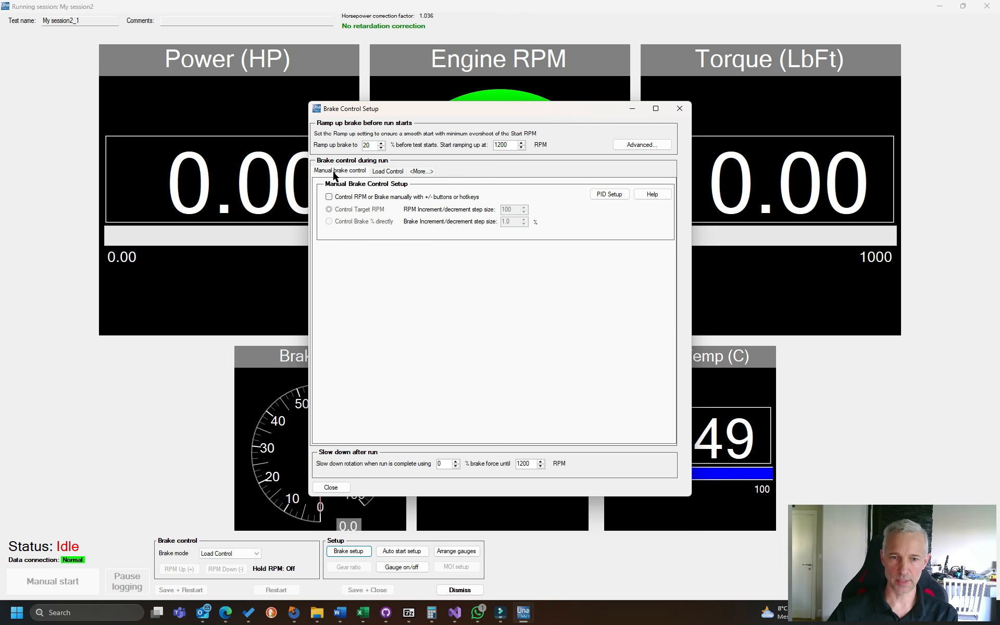
left_click(384, 174)
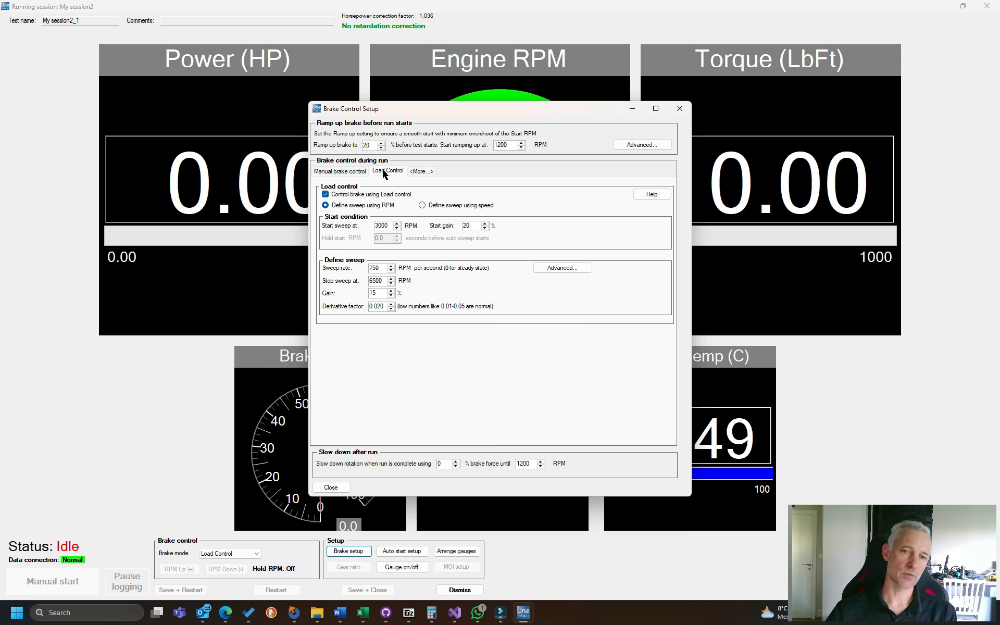
- Try showing the RPM/Speed Curve, Power Sweep, Brake Sweep and Sequencer brake modes, and hide them again
left_click(422, 172)
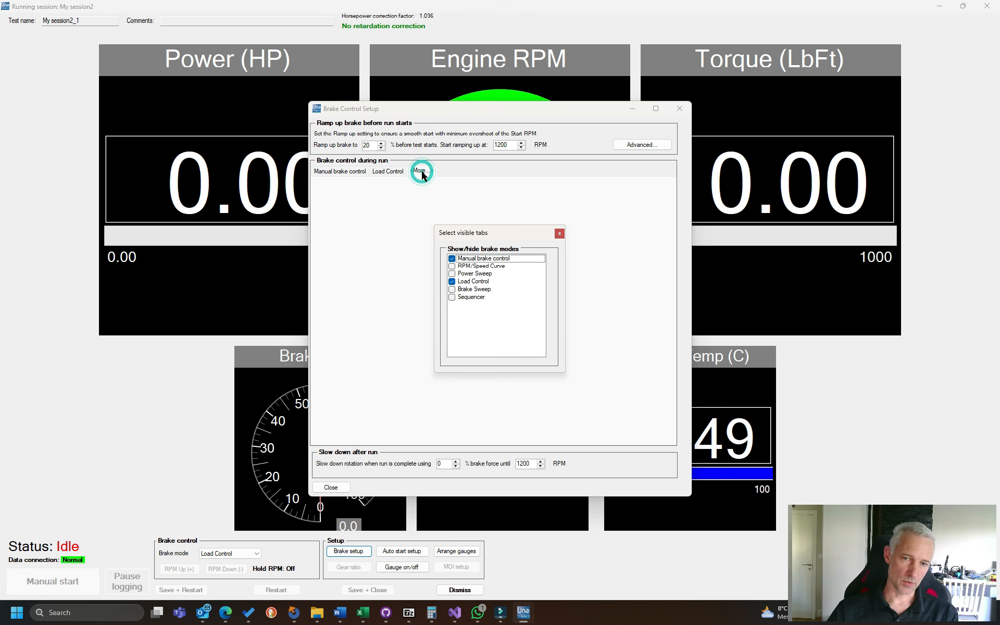
left_click(452, 266)
left_click(452, 274)
left_click(452, 291)
left_click(452, 297)
left_click(452, 298)
left_click(452, 288)
left_click(452, 274)
left_click(452, 266)
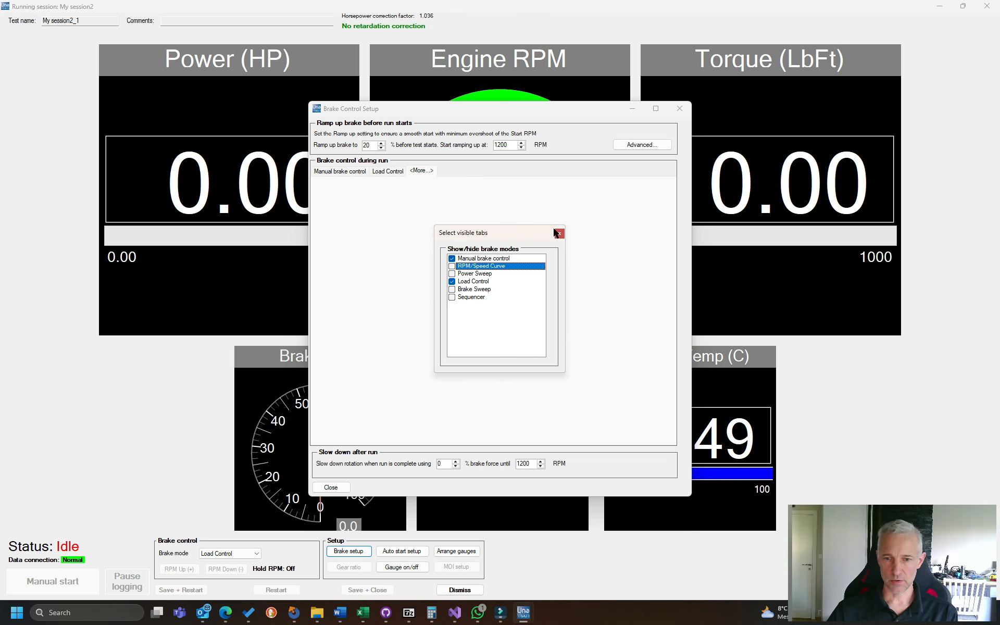
left_click(557, 233)
- Hide the Manual brake control mode from the brake control setup
left_click(385, 172)
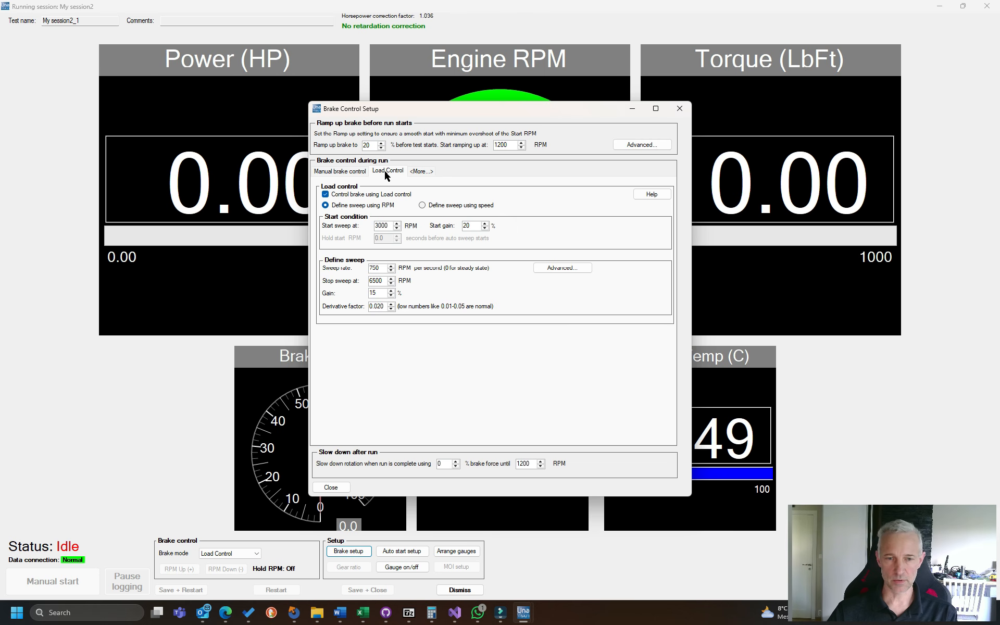
right_click(331, 175)
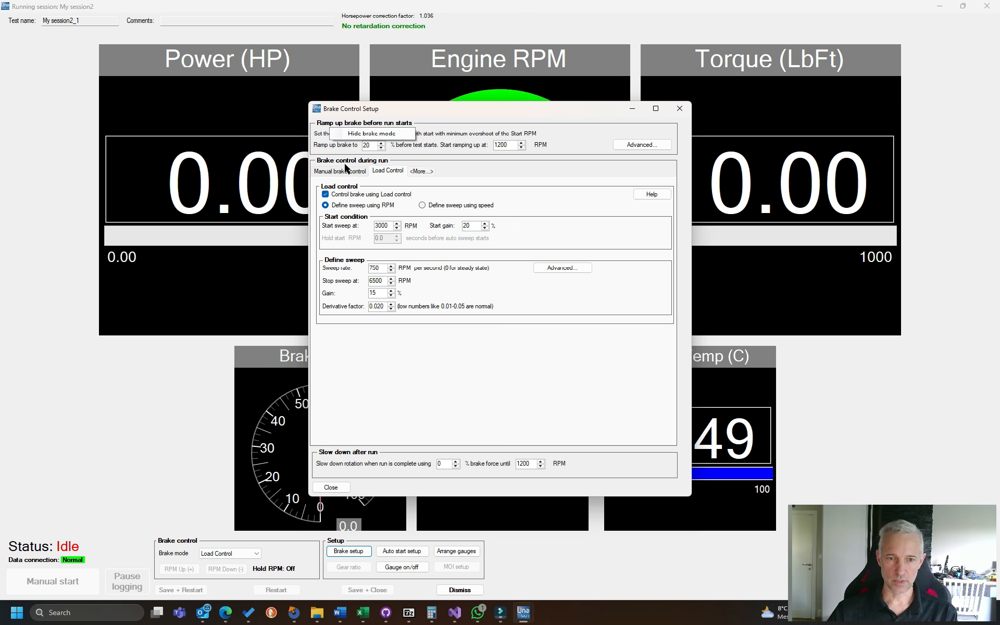
left_click(368, 135)
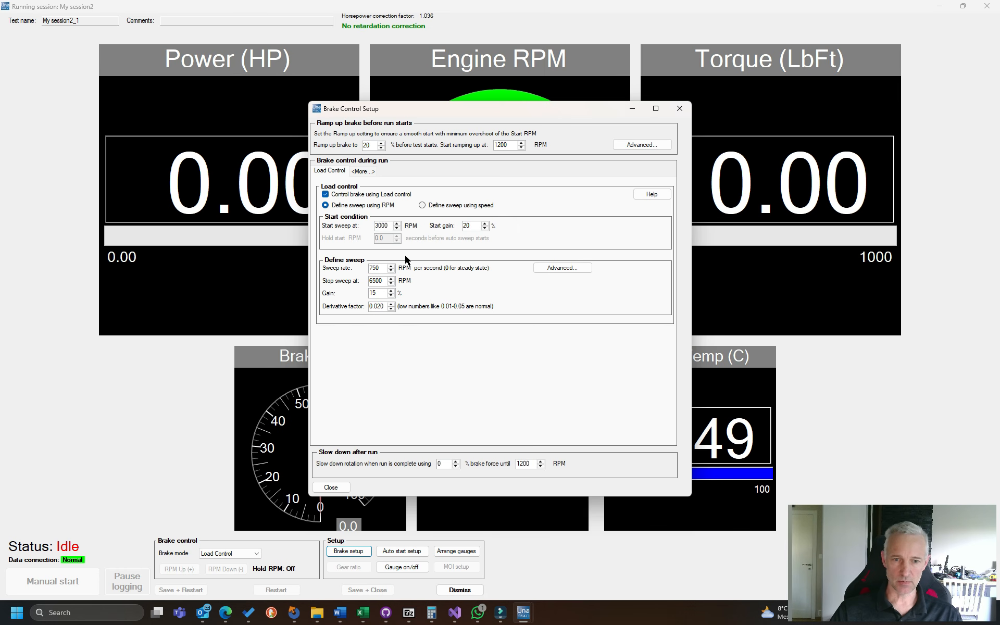
- Show the Power Sweep and RPM/Speed Curve brake modes in the brake control setup
left_click(363, 172)
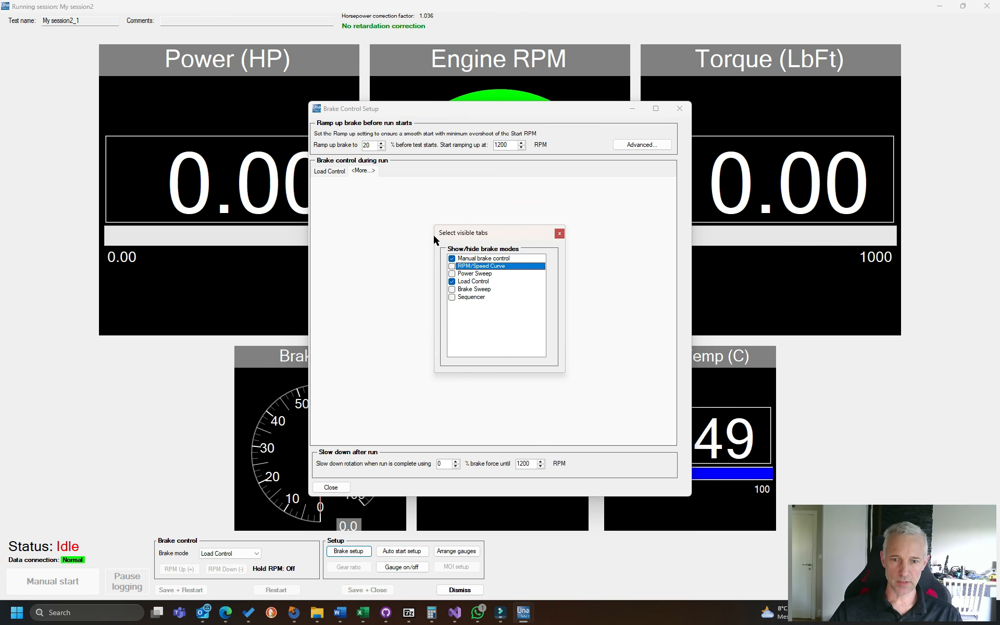
left_click(451, 274)
left_click(452, 266)
left_click(451, 266)
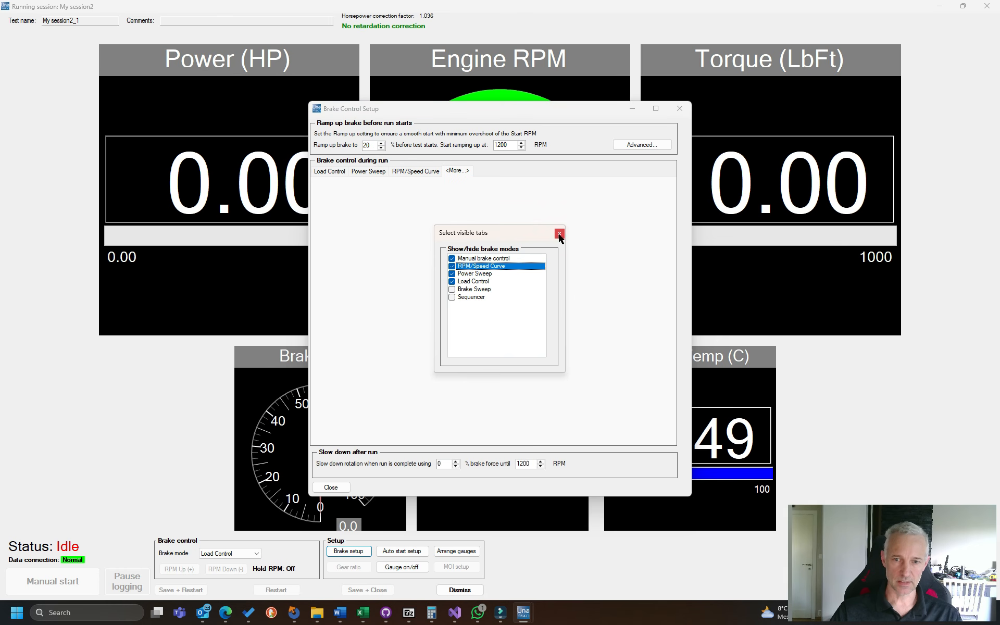
left_click(559, 234)
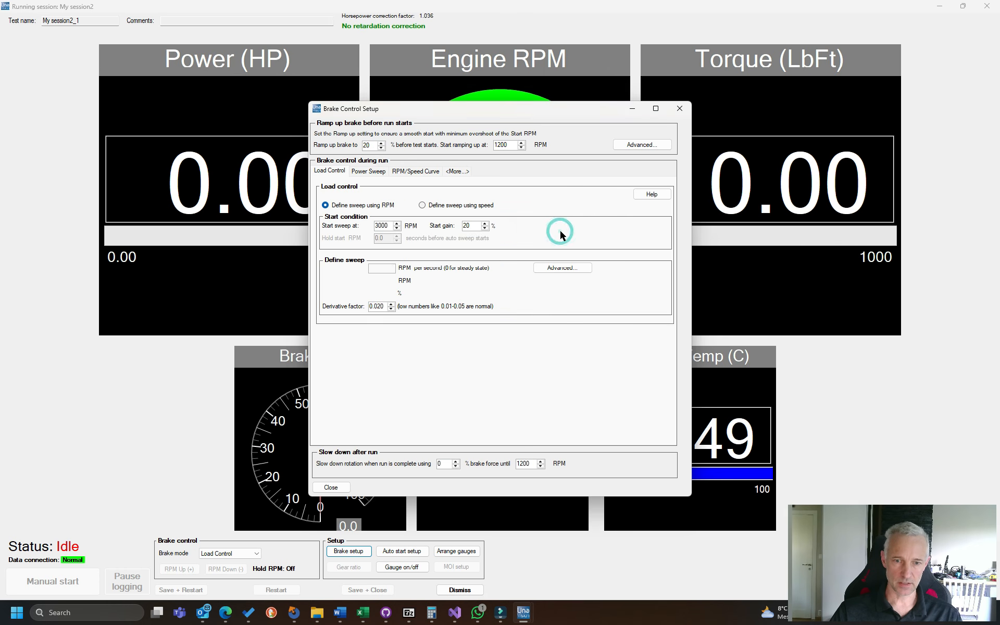
- Review the Power Sweep settings and their PID control loop setup
left_click(374, 173)
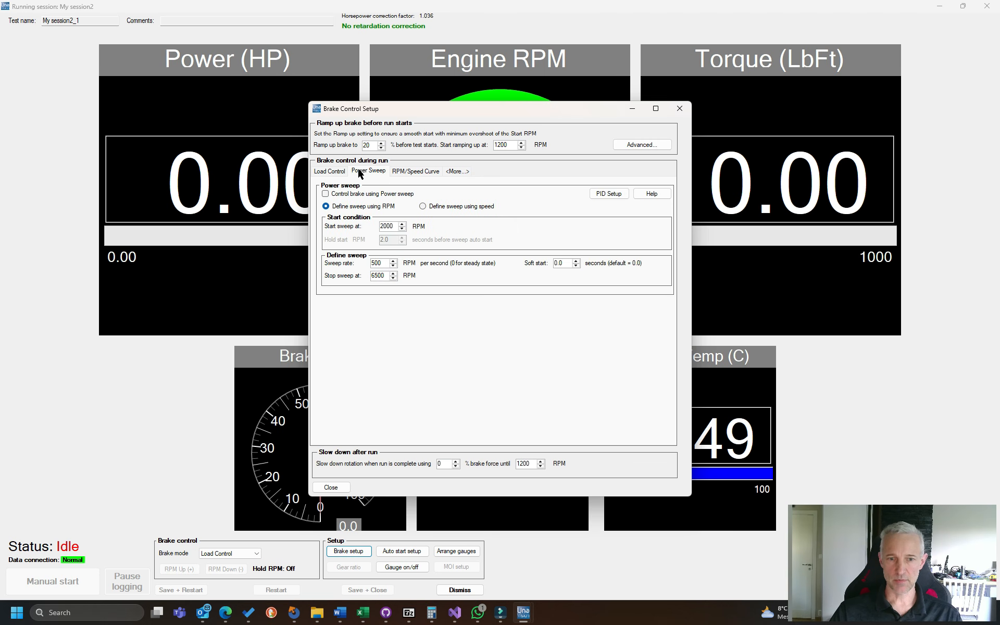
left_click(618, 196)
left_click_drag(616, 203, 651, 201)
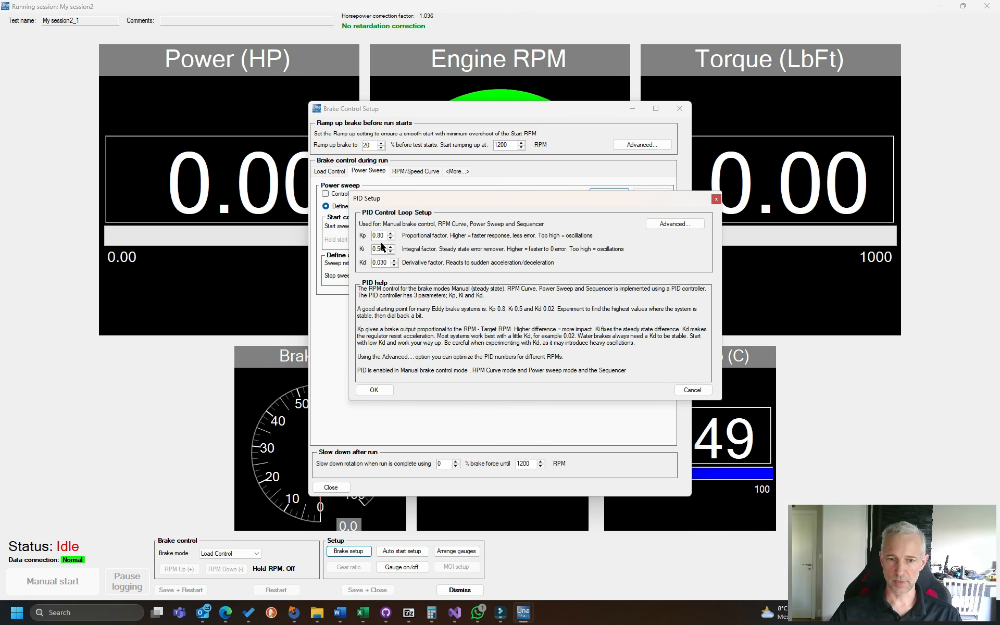
left_click(376, 389)
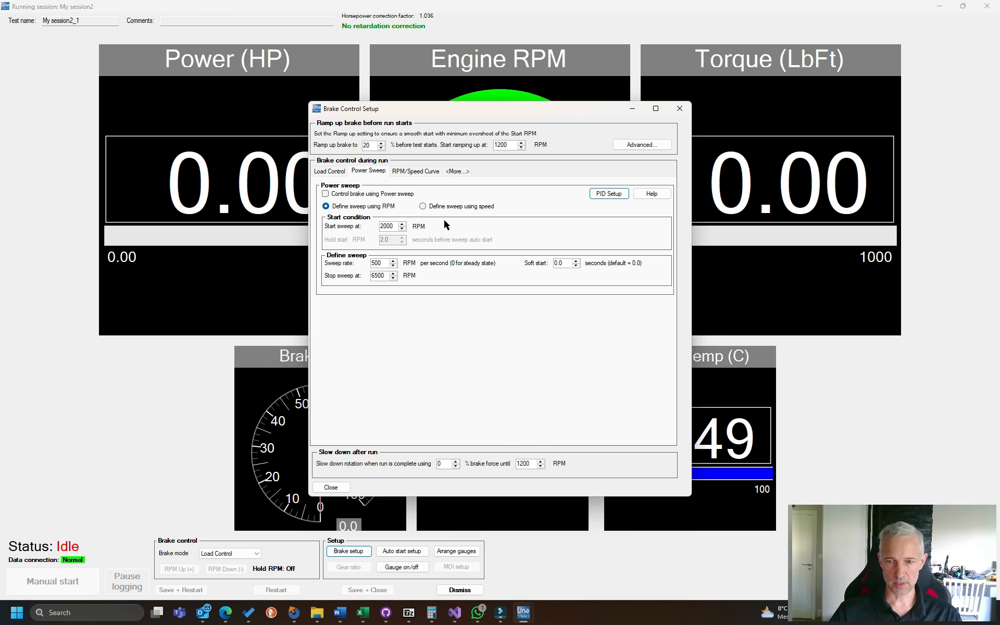
- Hide the Power Sweep and RPM/Speed Curve brake modes, leaving only Load Control, and close the brake control setup
left_click(334, 172)
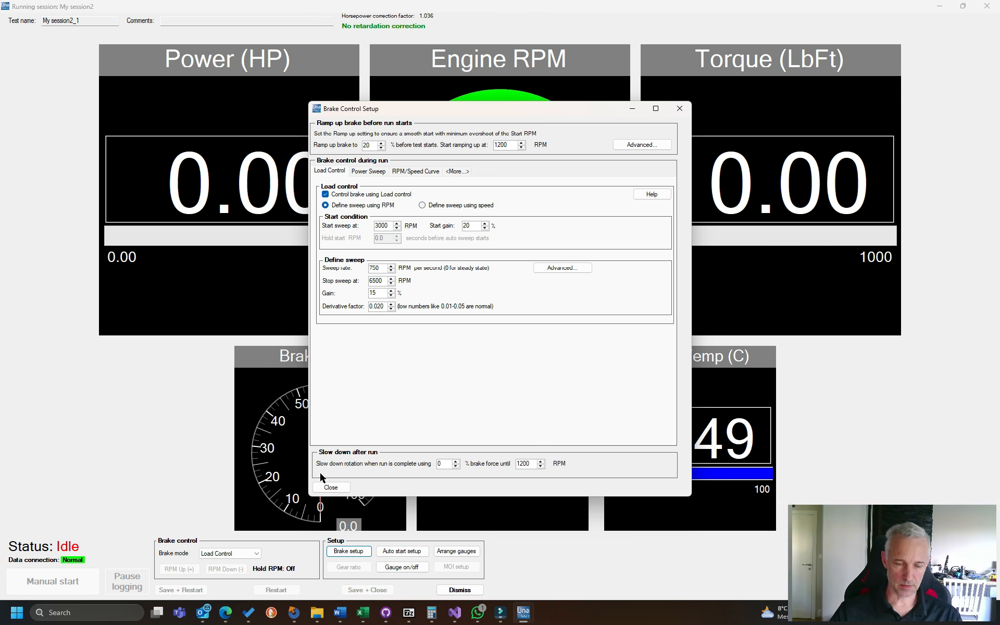
right_click(392, 172)
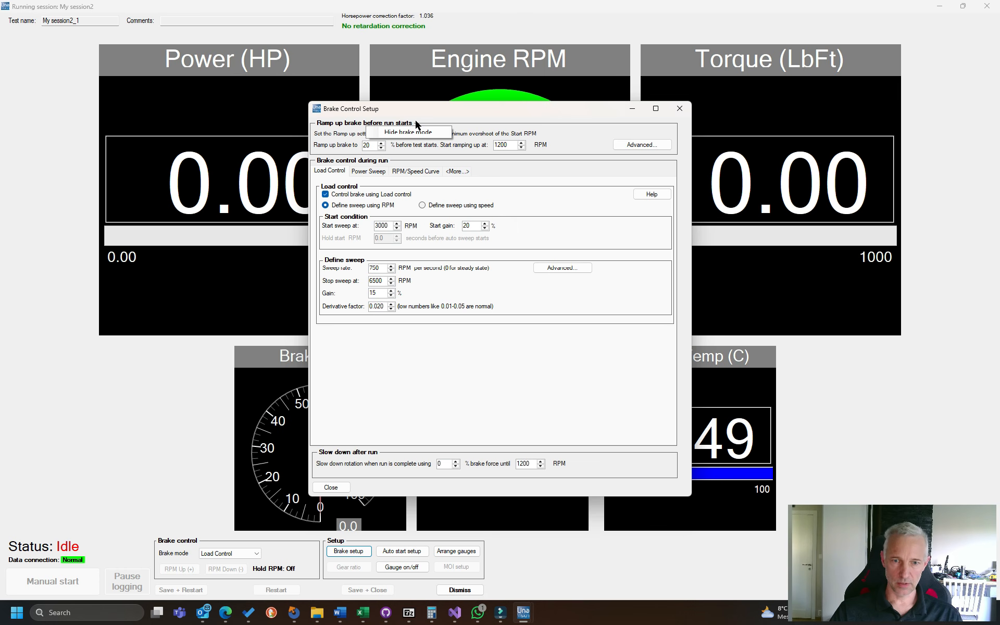
left_click(416, 132)
right_click(380, 172)
left_click(409, 135)
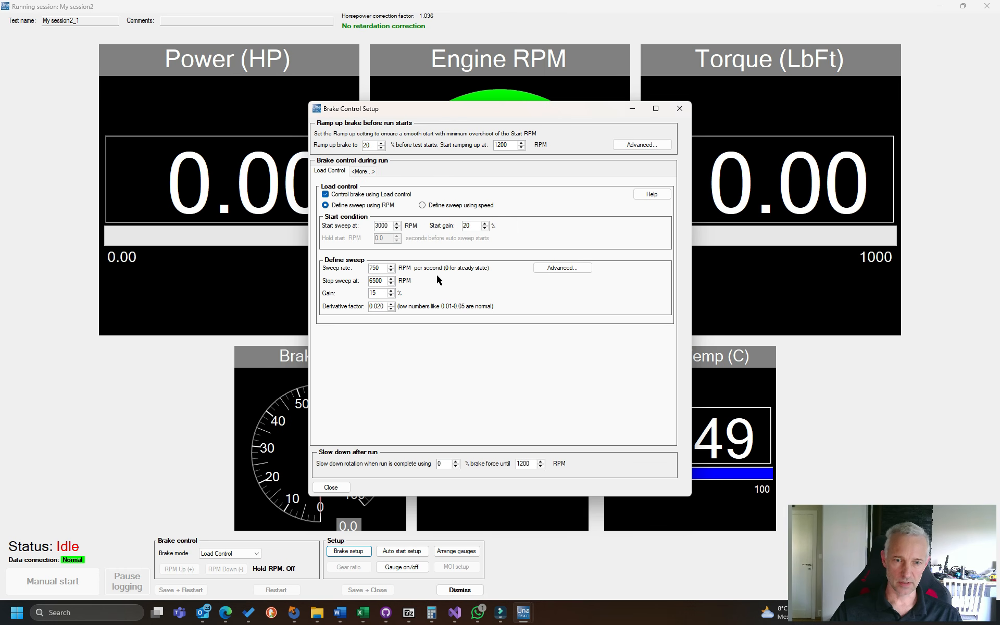
left_click(330, 487)
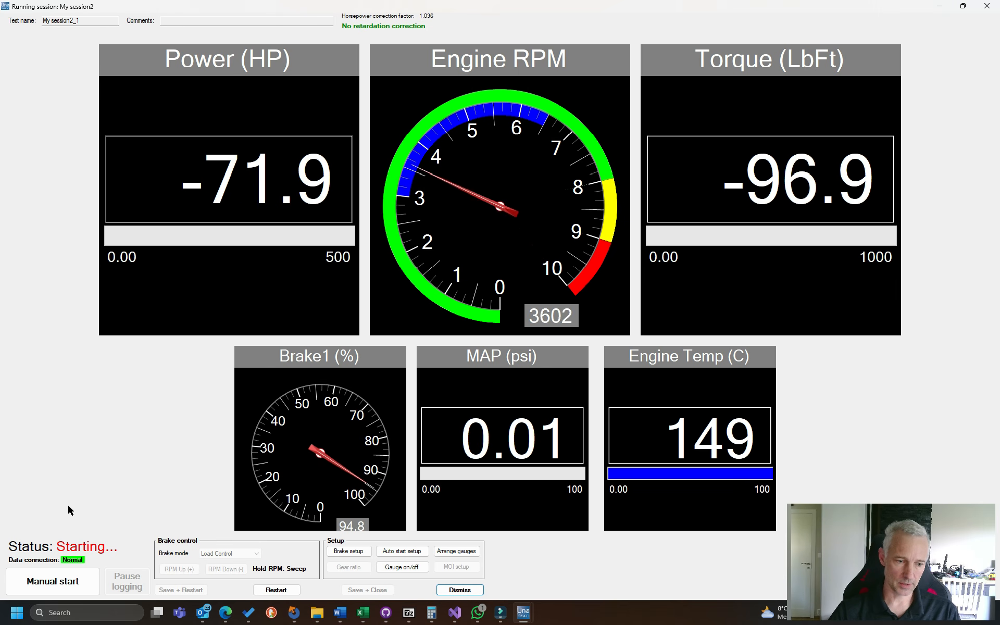
- Start the dyno run manually, dismiss the results splash screen when it completes, and save and close the run
left_click(66, 581)
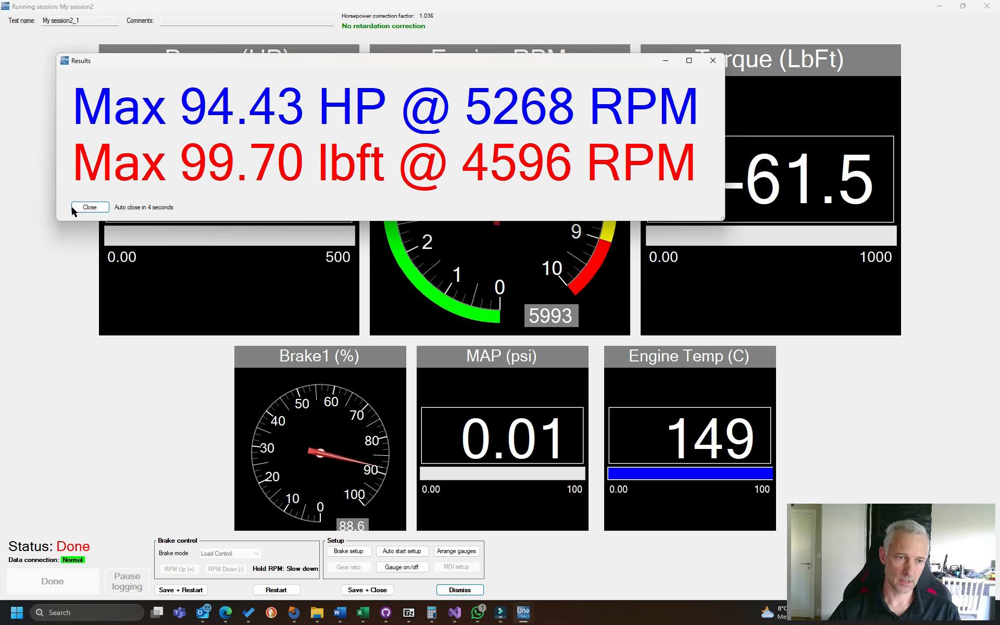
left_click(87, 207)
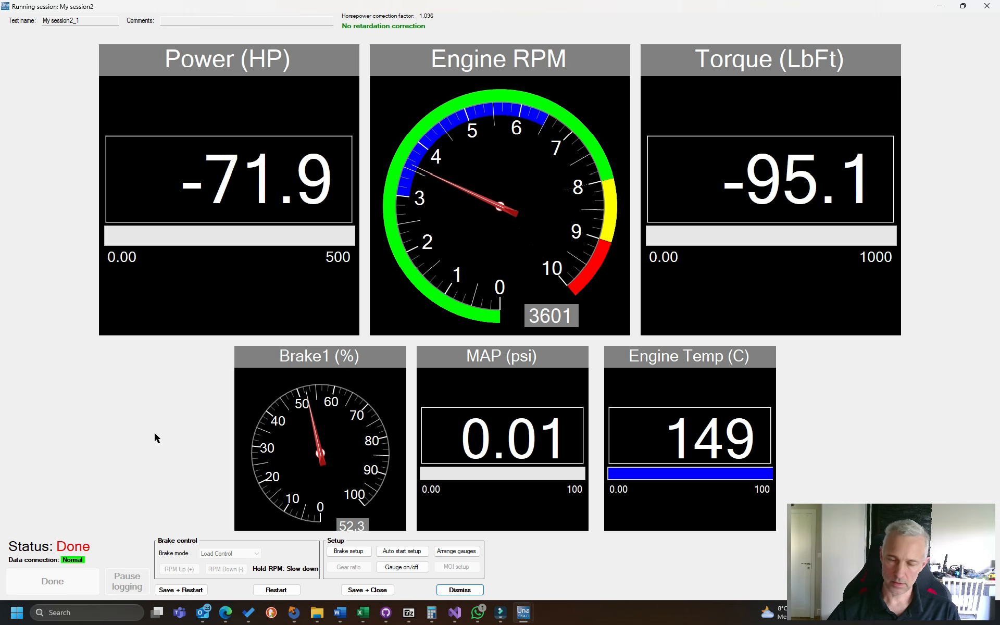
left_click(367, 589)
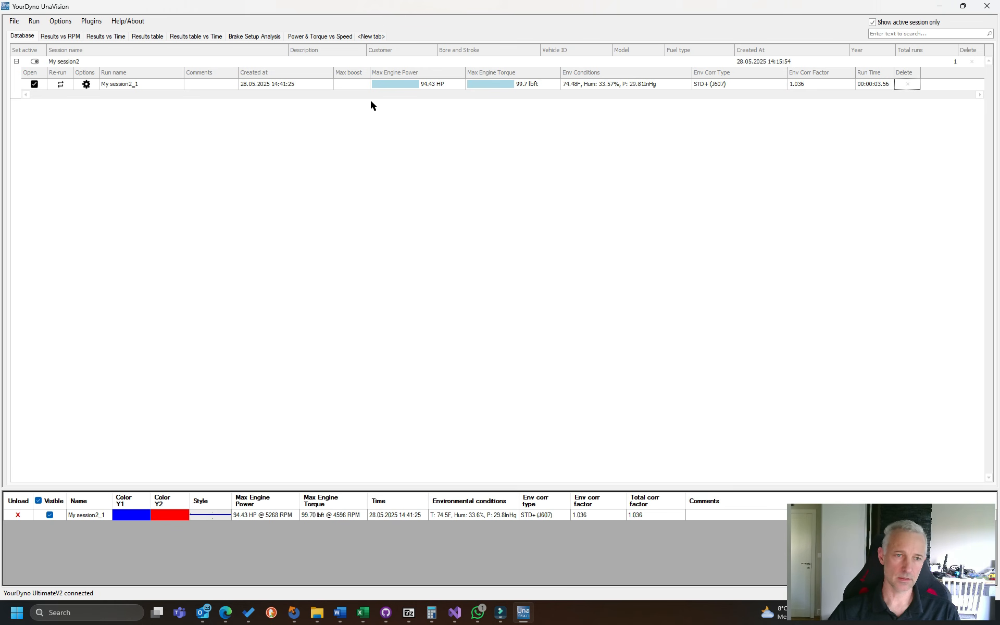
- View the power and torque curves of My session2_1 against RPM and against time
left_click(61, 37)
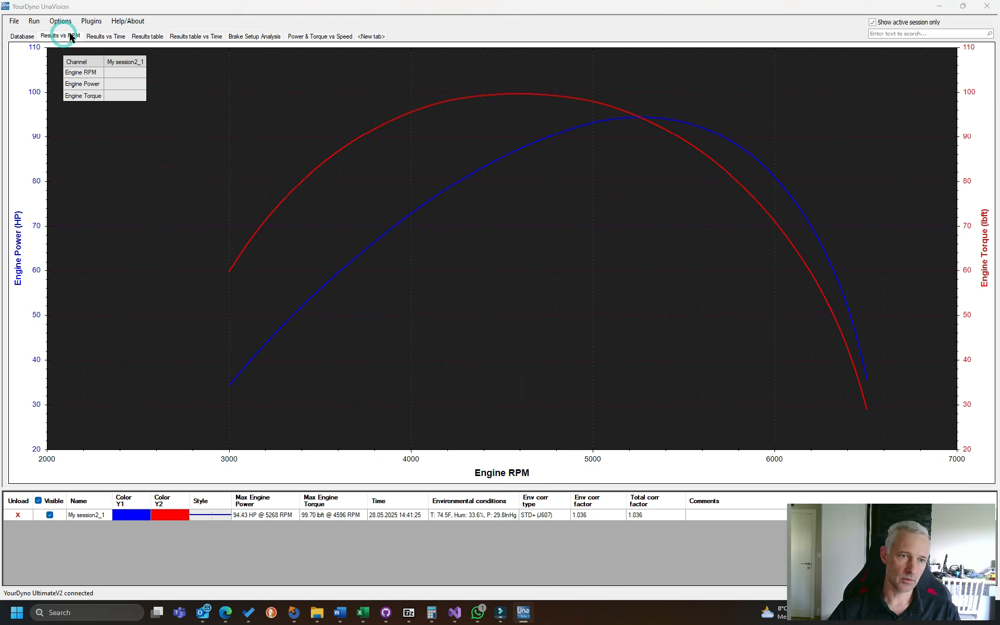
left_click(104, 36)
left_click(62, 39)
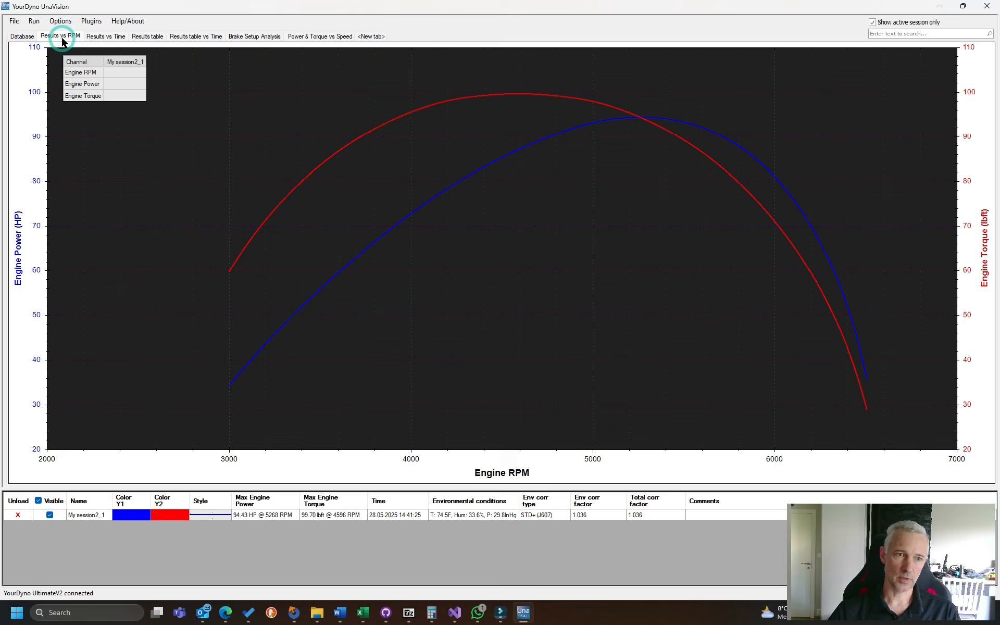
- Review which settings can be loaded from My session2_1 in the database, without applying any
left_click(24, 36)
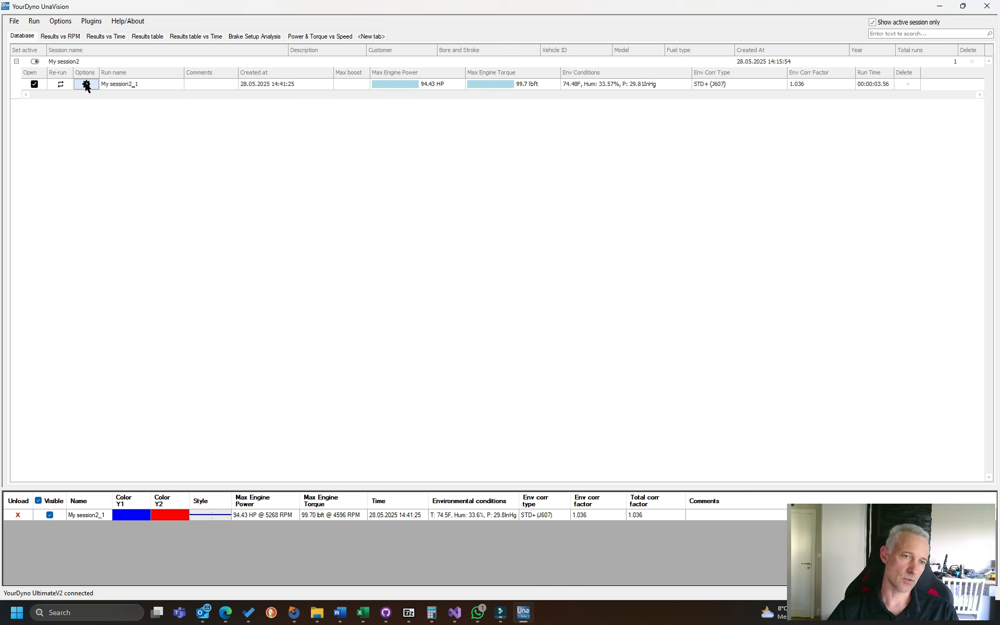
left_click(86, 85)
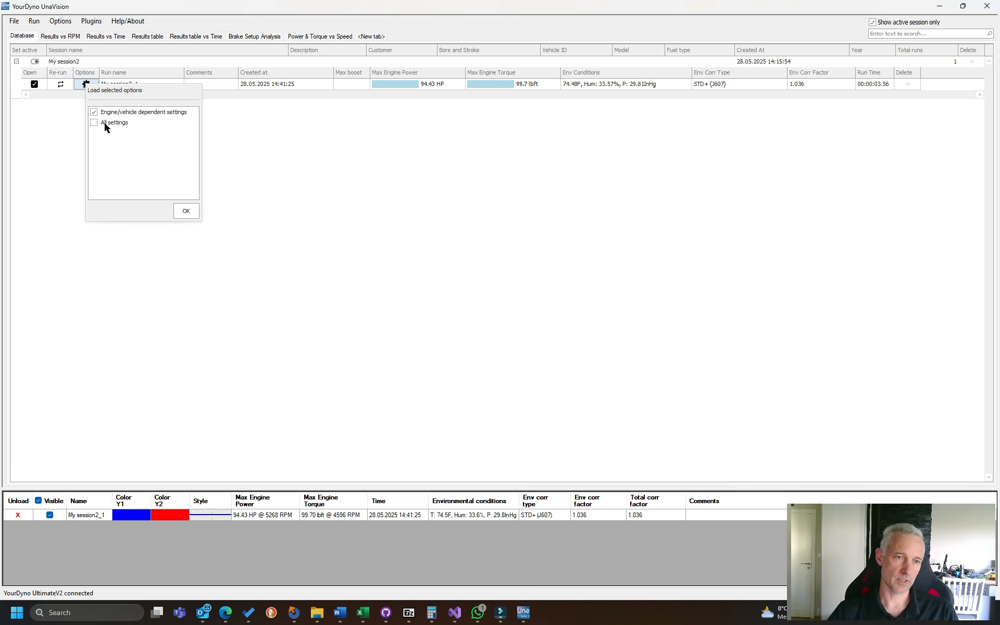
left_click(244, 129)
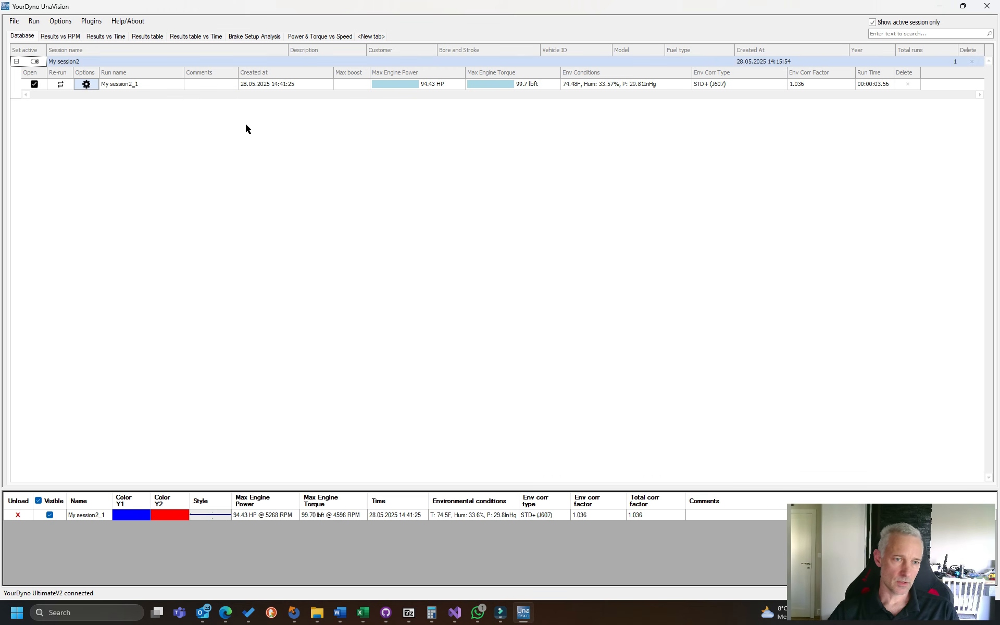
- Try re-running My session2_1 with the current options, and unload and delete the resulting copy My session2_1-1
left_click(60, 85)
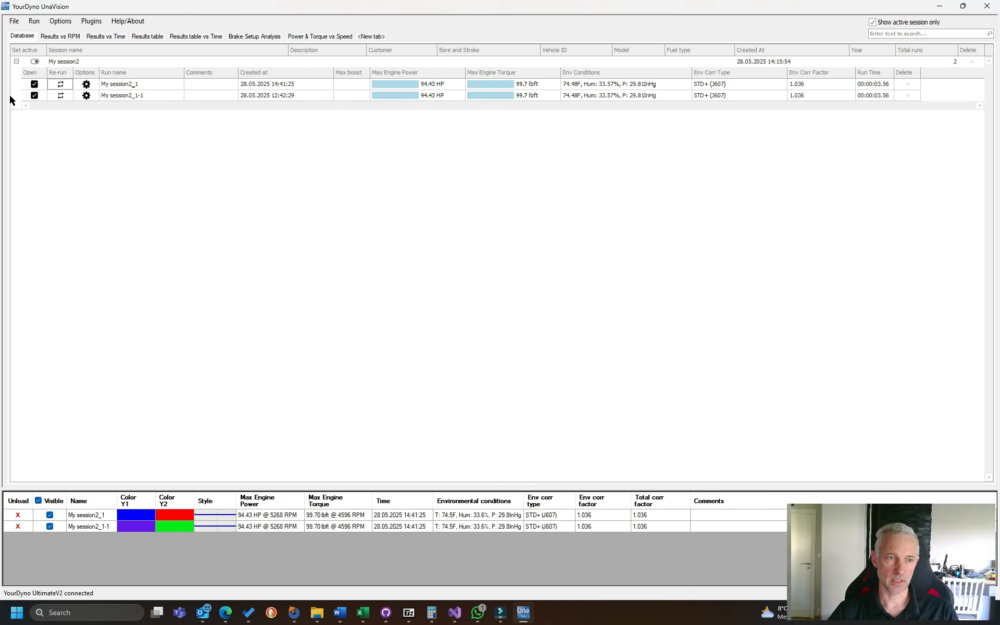
left_click(34, 96)
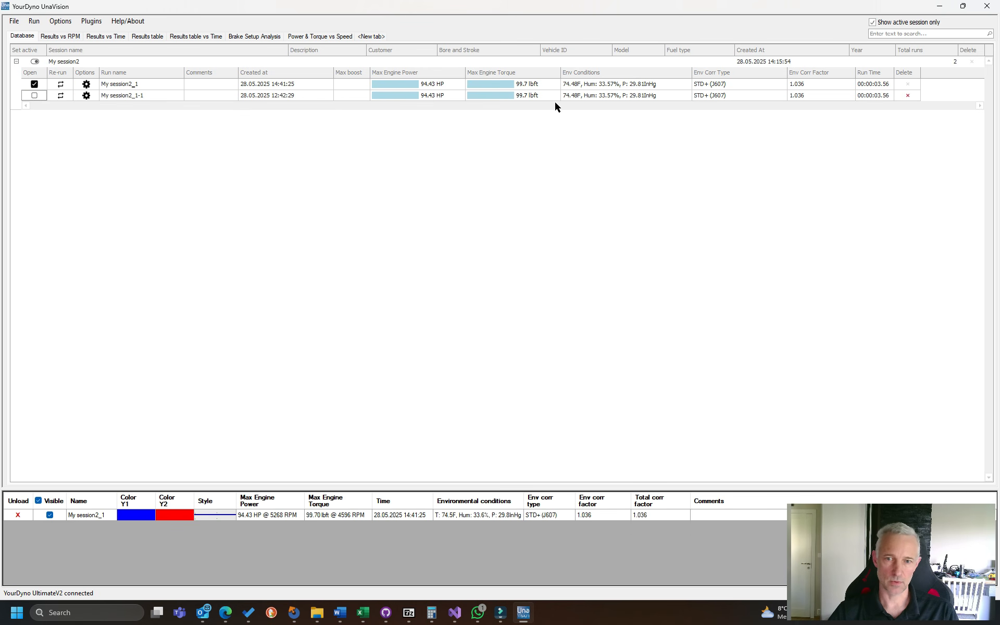
left_click(906, 97)
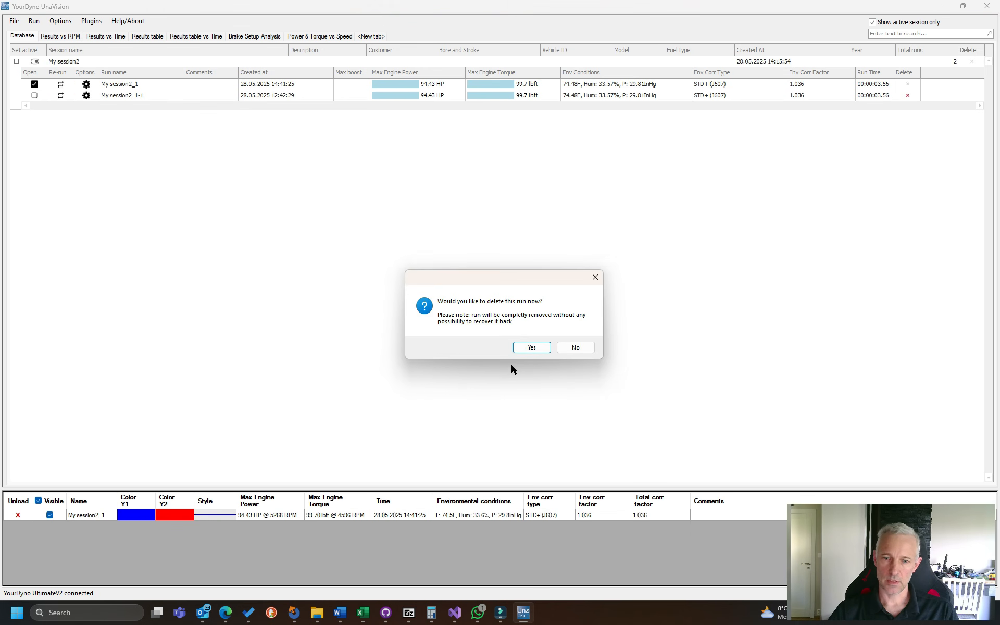
left_click(519, 351)
- Set the load cell brake dyno's moment of inertia to 2.00 kg*m^2 in the basic dyno setup
left_click(64, 23)
left_click(75, 32)
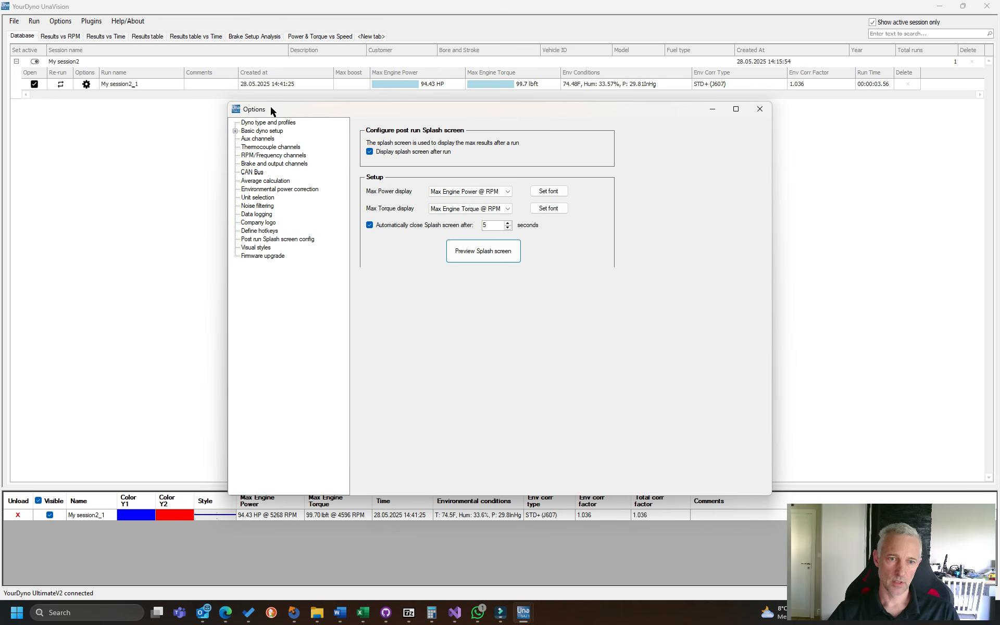
left_click(268, 131)
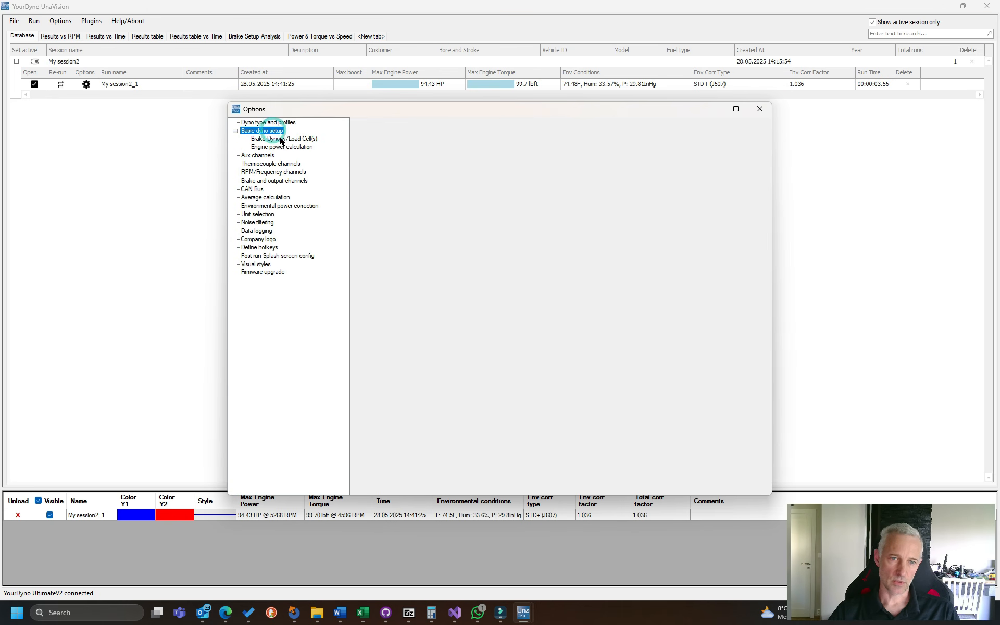
left_click(280, 139)
left_click_drag(476, 207, 426, 213)
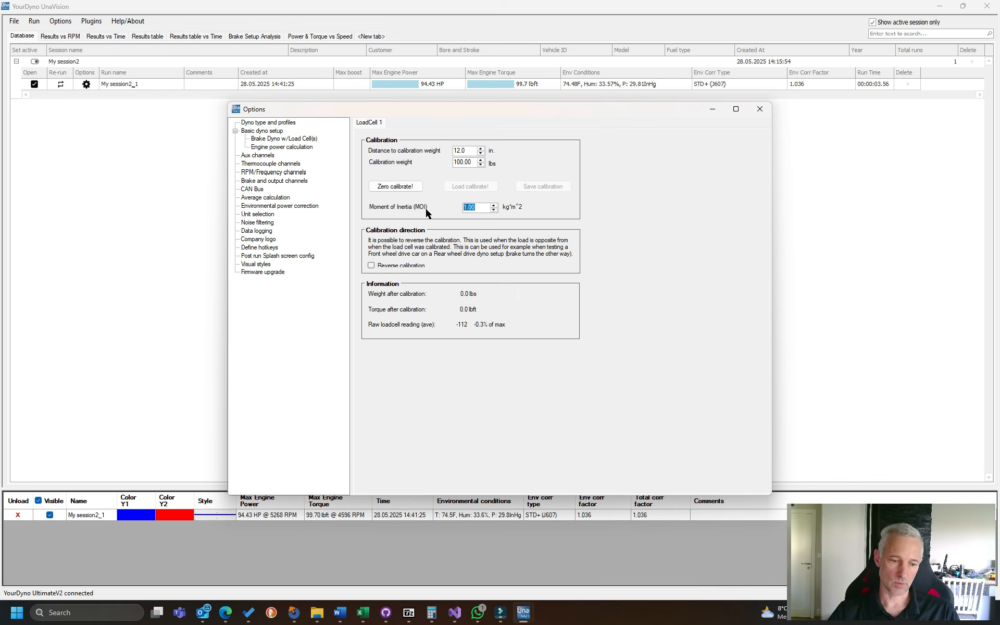
type("2")
key("Tab")
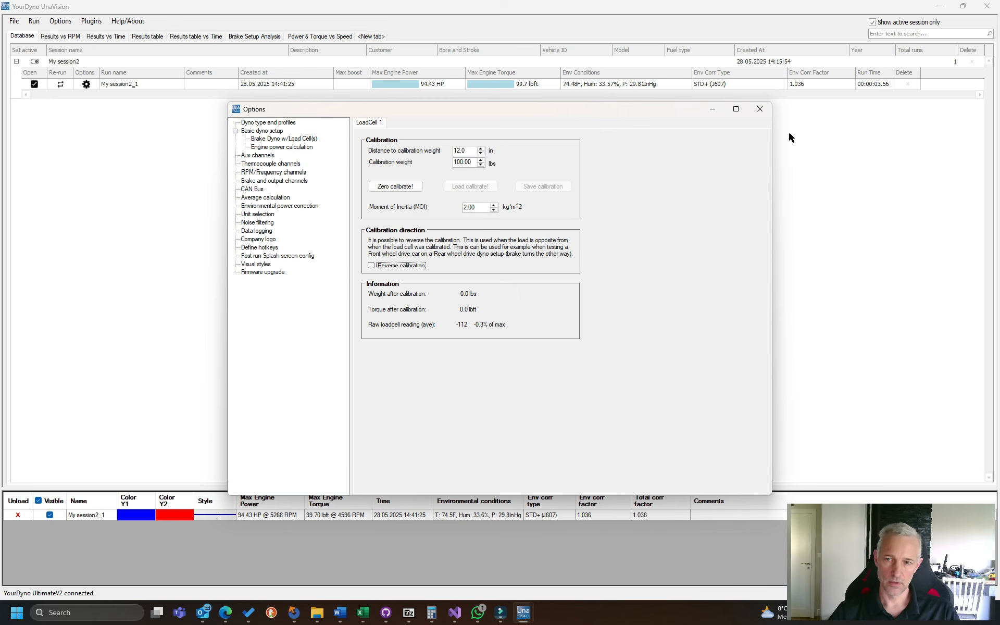
left_click(758, 110)
- Re-run My session2_1 with the changed inertia and compare both runs' power and torque curves against RPM
left_click(61, 84)
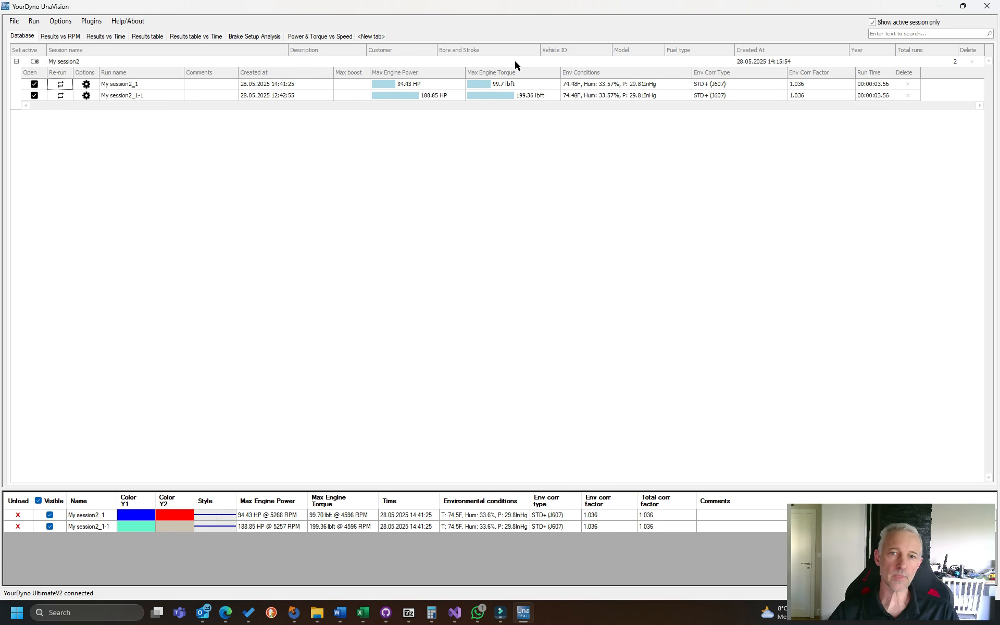
left_click(57, 36)
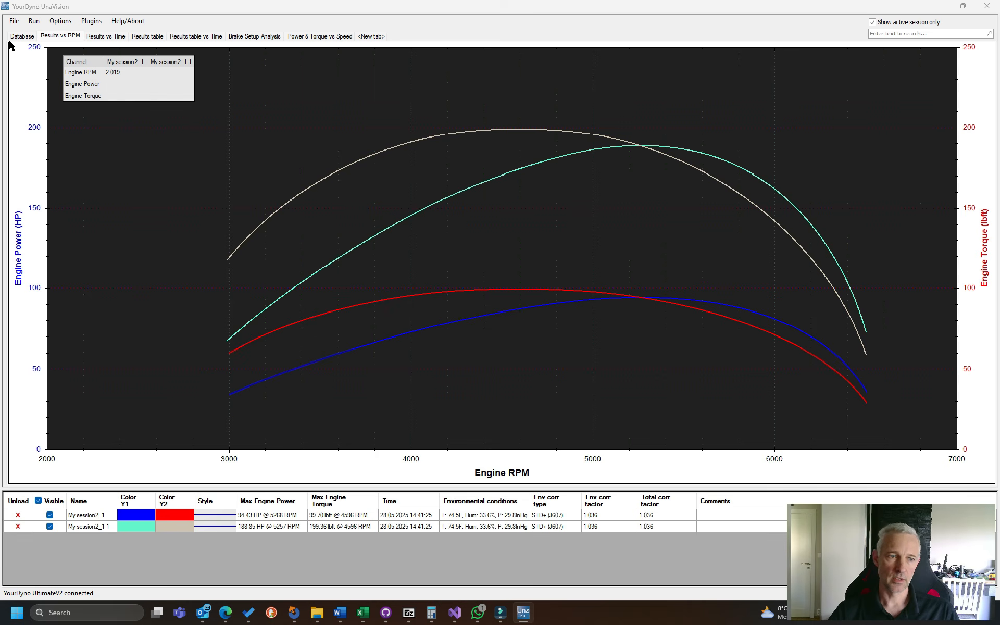
left_click(25, 36)
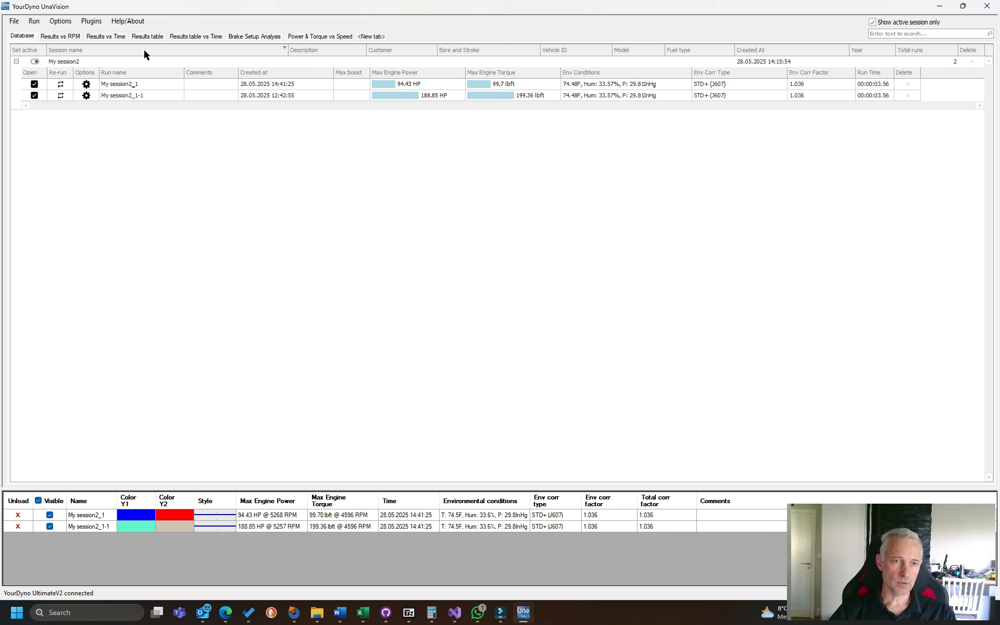
- Examine the runs in the Brake Setup Analysis graphs, and hide My session2_1 from the graphs
left_click(247, 38)
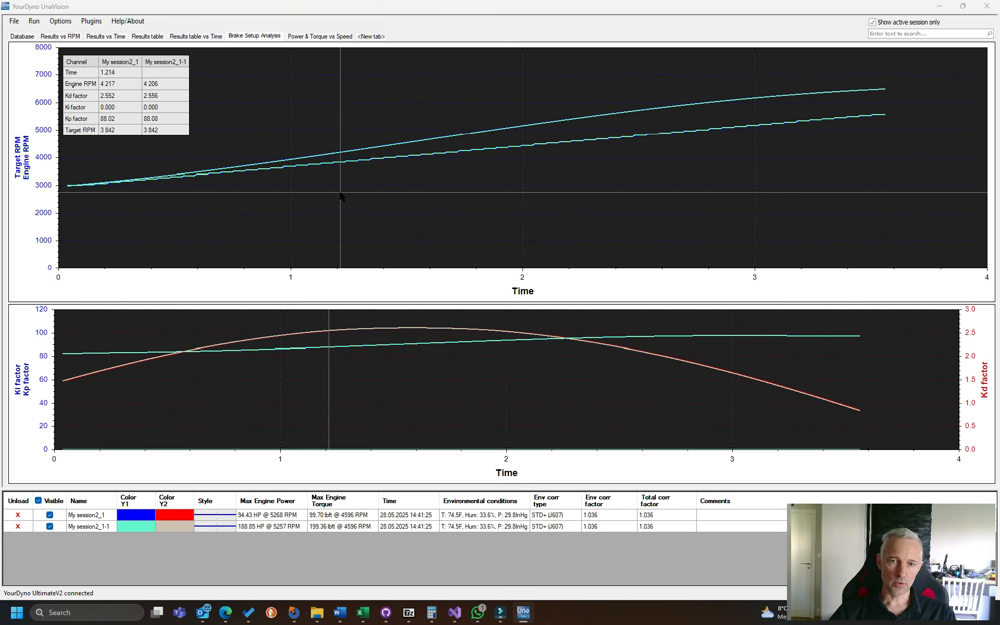
left_click(50, 515)
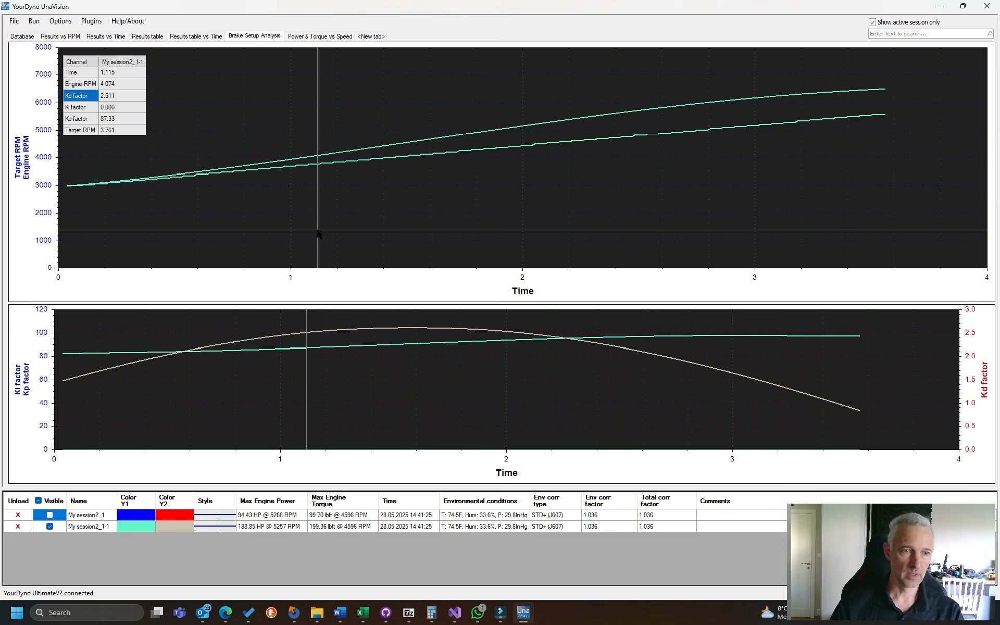
left_click(21, 36)
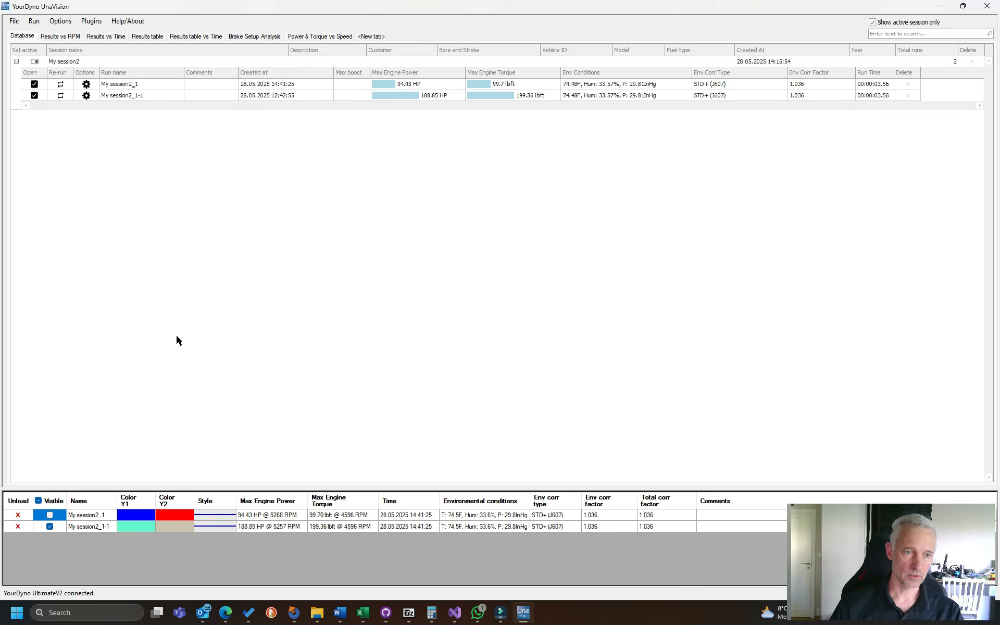
- Apply the engine/vehicle dependent settings stored with My session2_1 and re-run that run with them
left_click(87, 84)
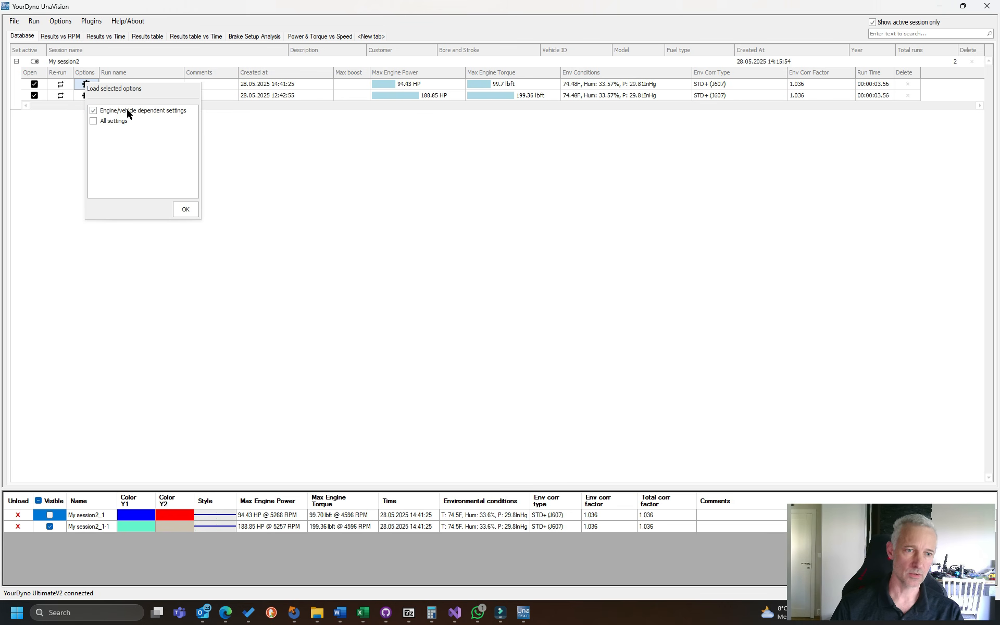
left_click(182, 211)
left_click(530, 345)
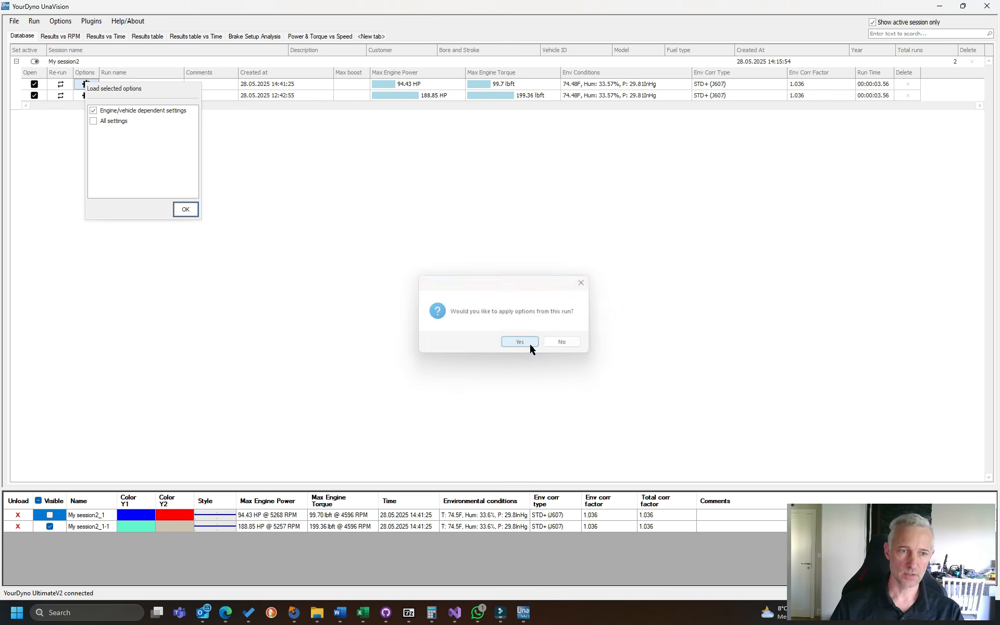
left_click(499, 325)
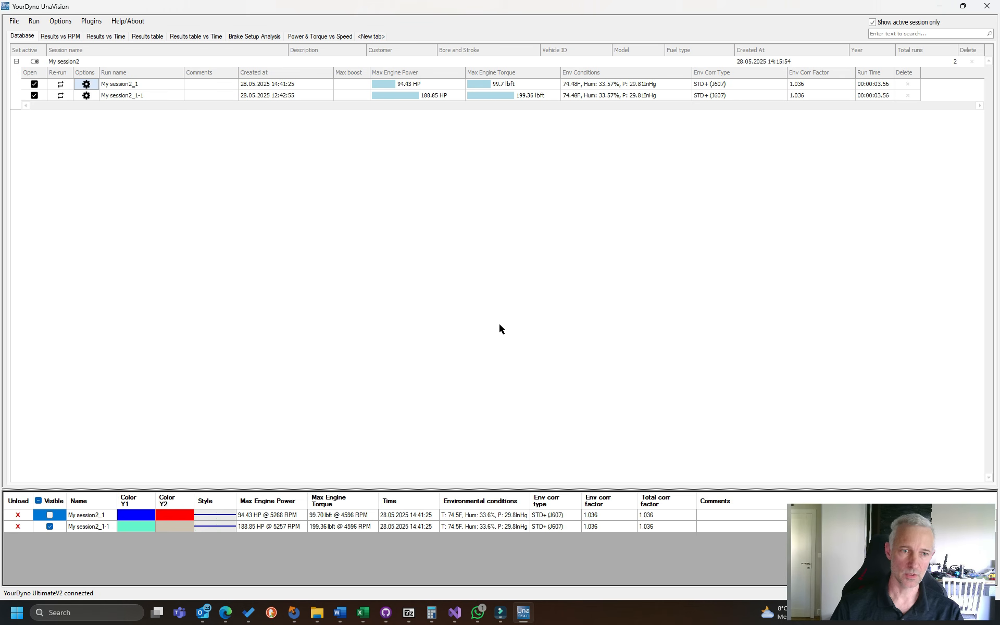
left_click(60, 85)
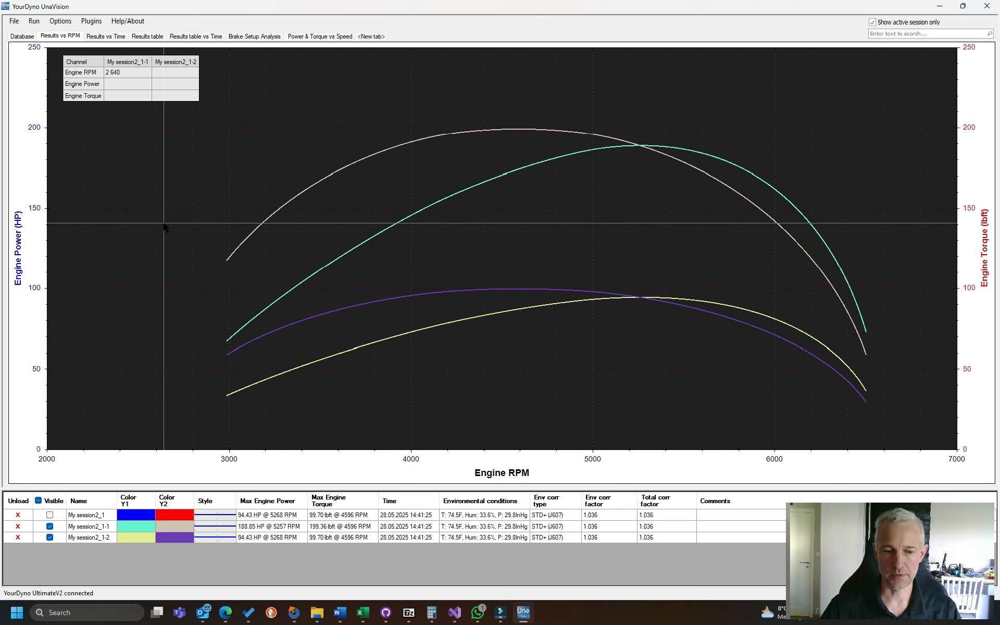
- Change the line style of the My session2_1-1 curves to dashed
left_click(207, 529)
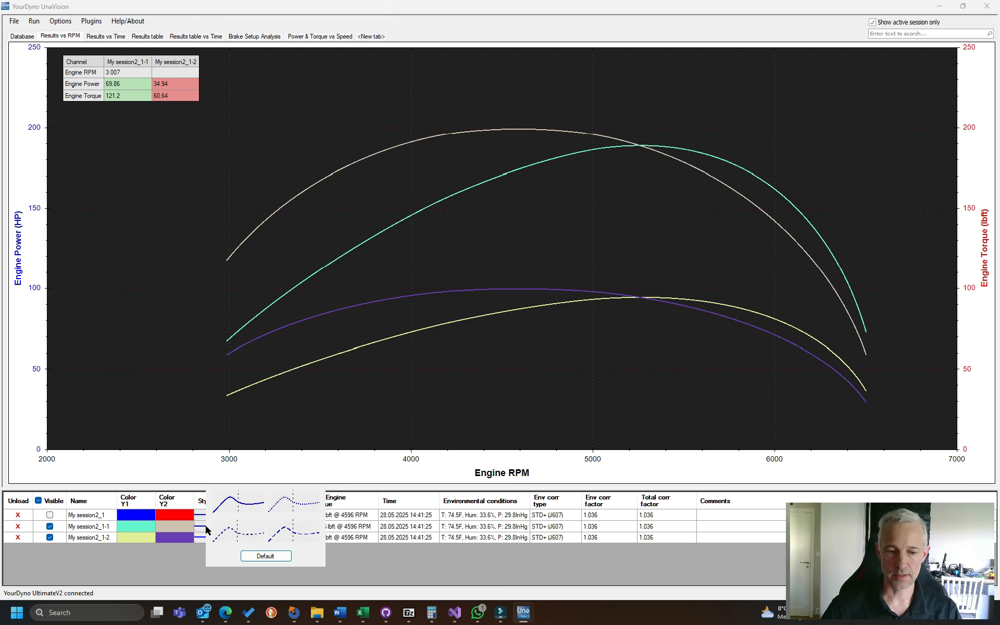
left_click(299, 529)
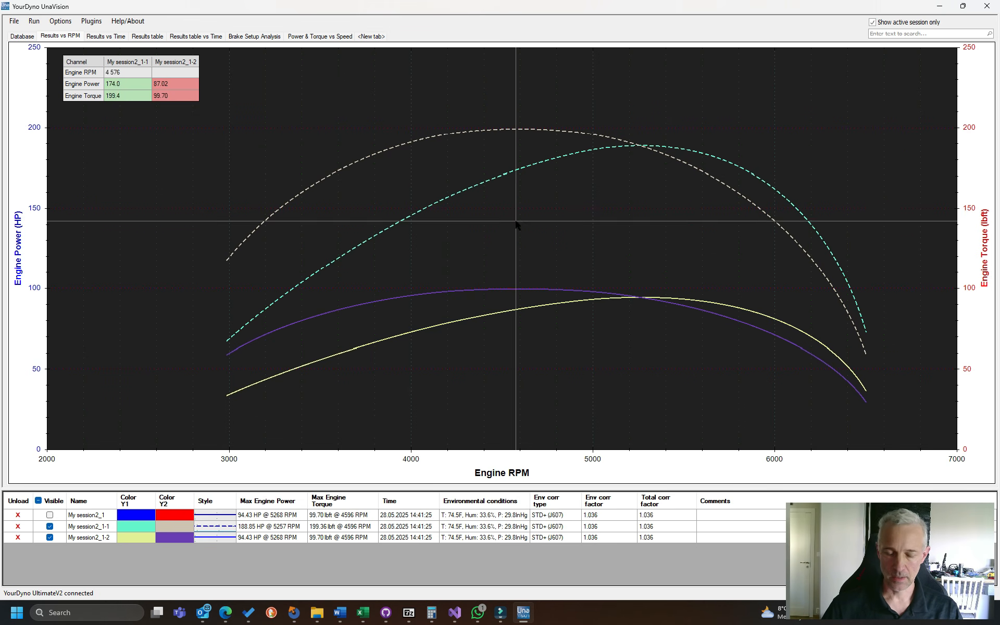
- In the Visual styles options, set the colour of the Engine Power channel to bright green
left_click(60, 21)
left_click(68, 35)
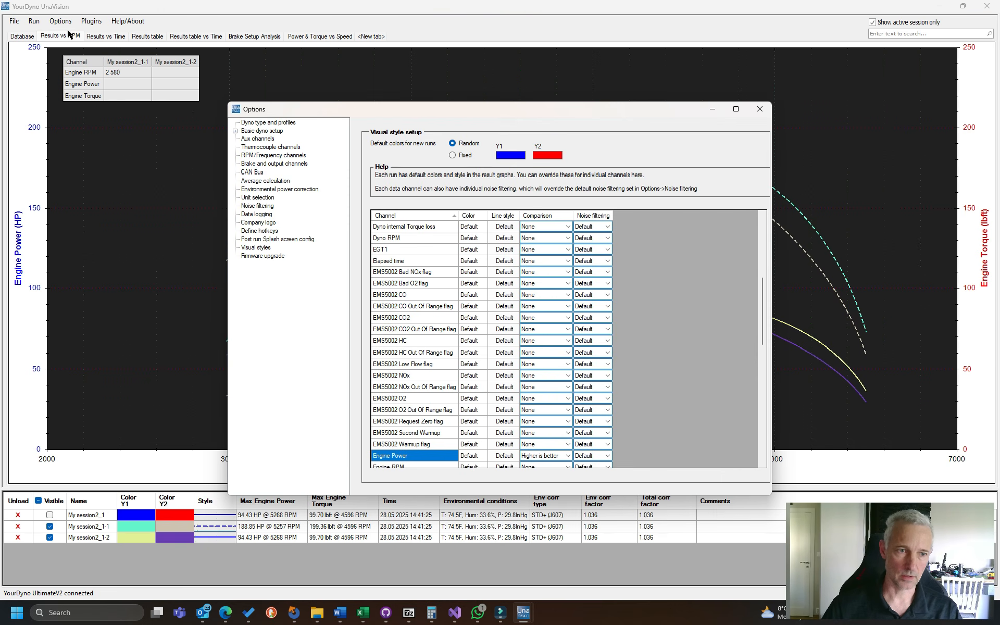
left_click(254, 248)
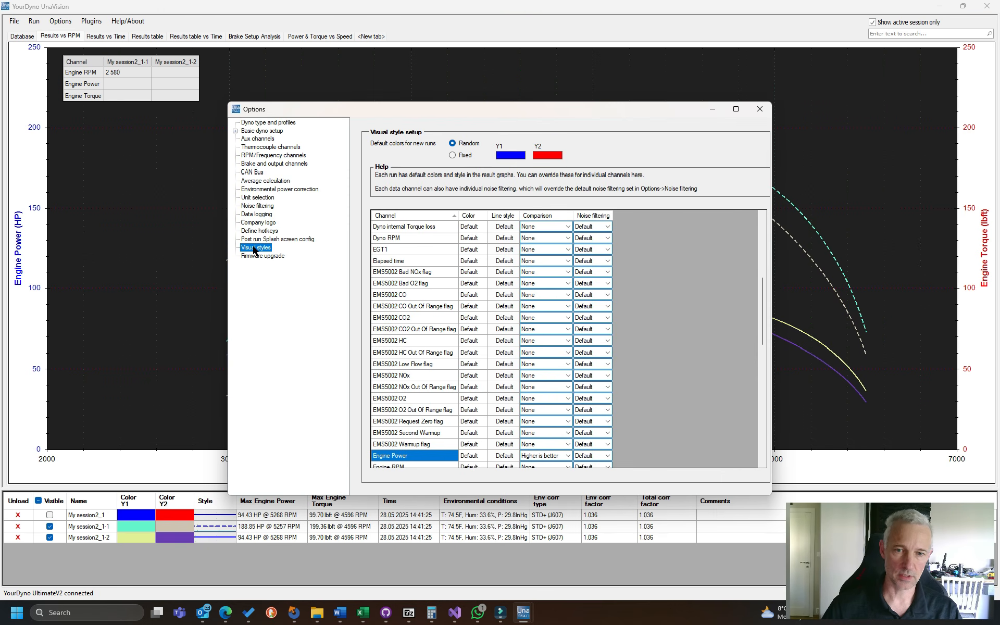
scroll(431, 300, "down", 10)
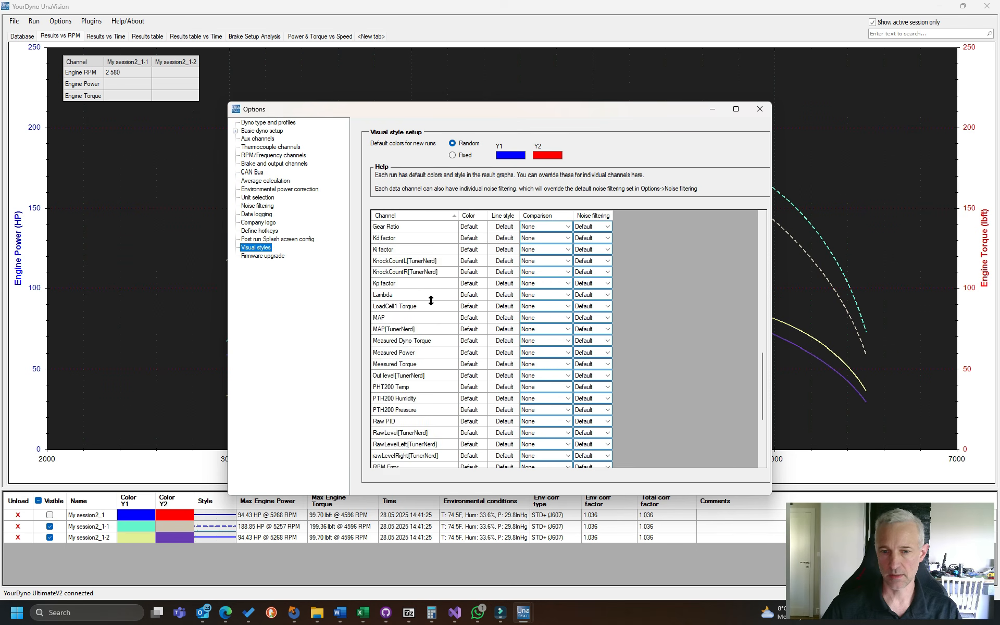
scroll(449, 306, "up", 10)
scroll(464, 228, "down", 4)
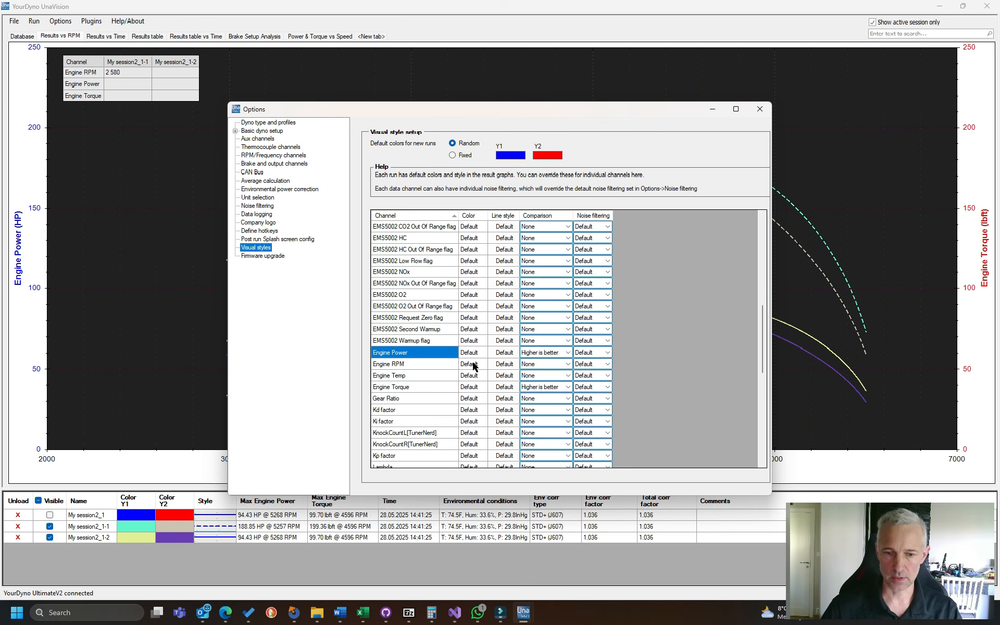
left_click(479, 356)
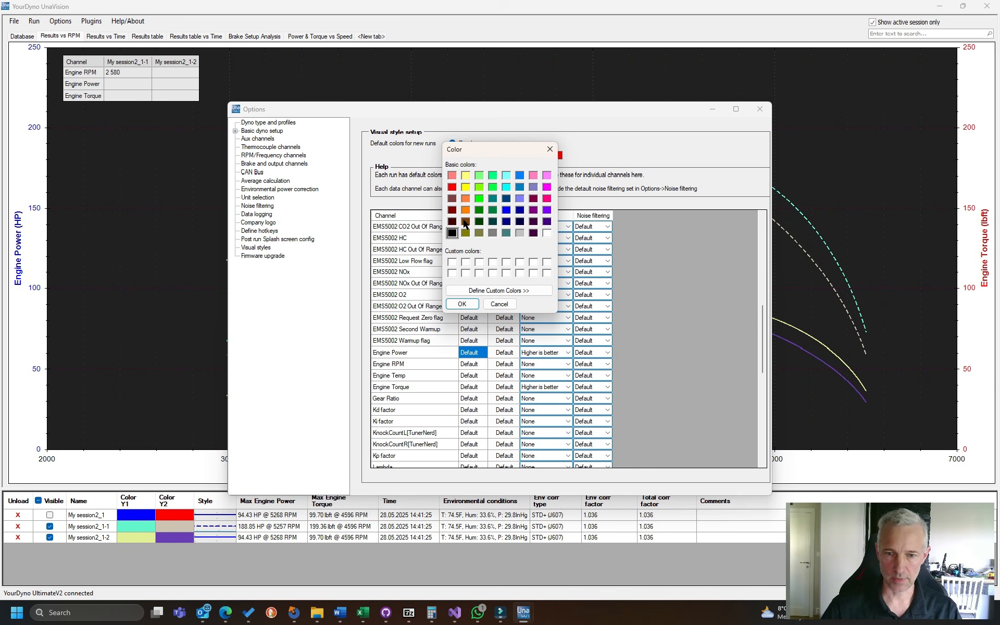
left_click(479, 200)
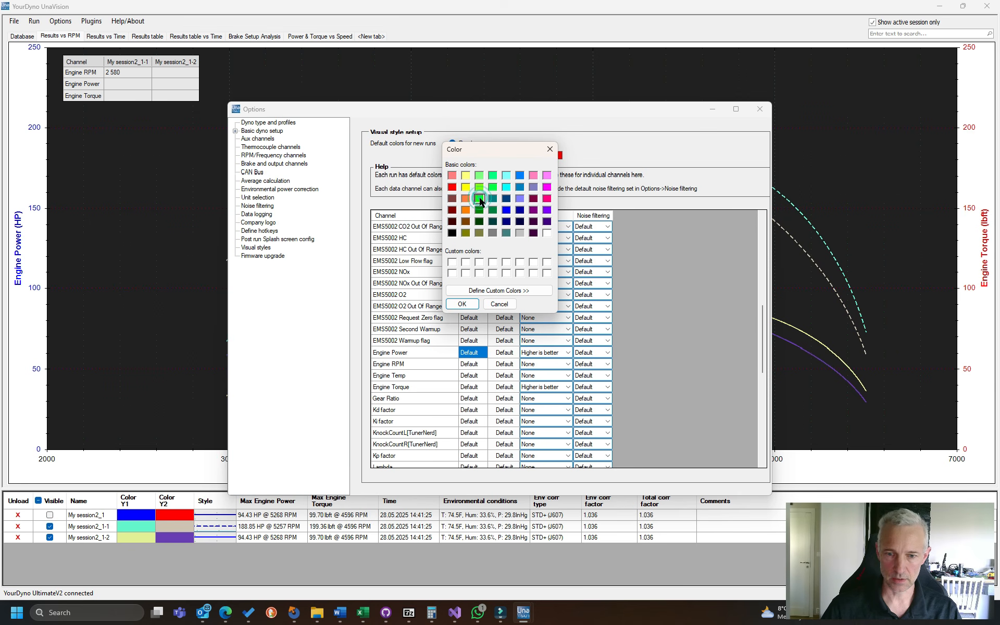
left_click(461, 304)
- Set the colour of the Engine Torque channel to cyan and close the options
left_click(469, 387)
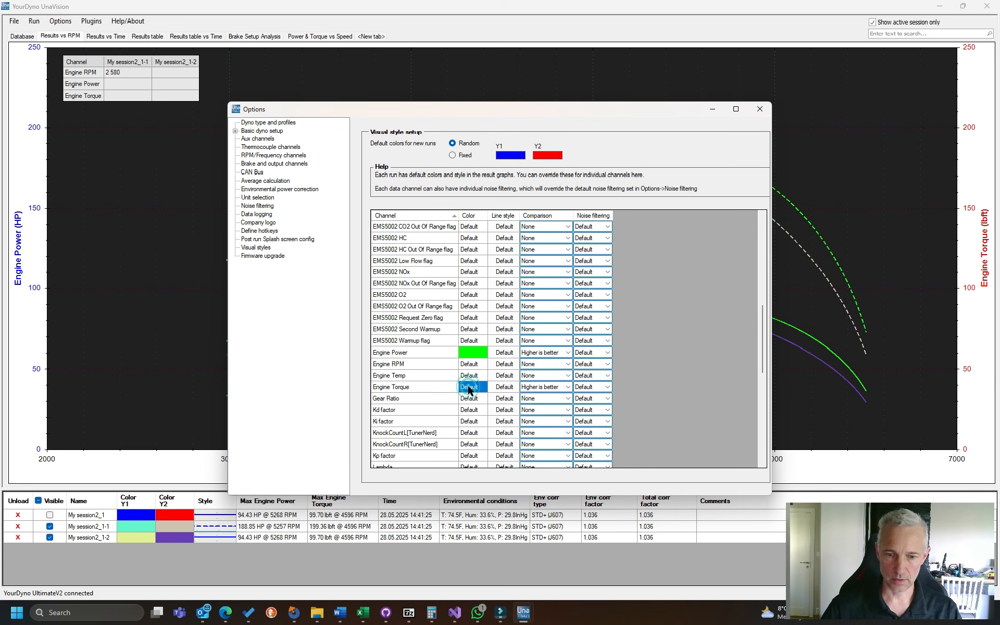
left_click(506, 187)
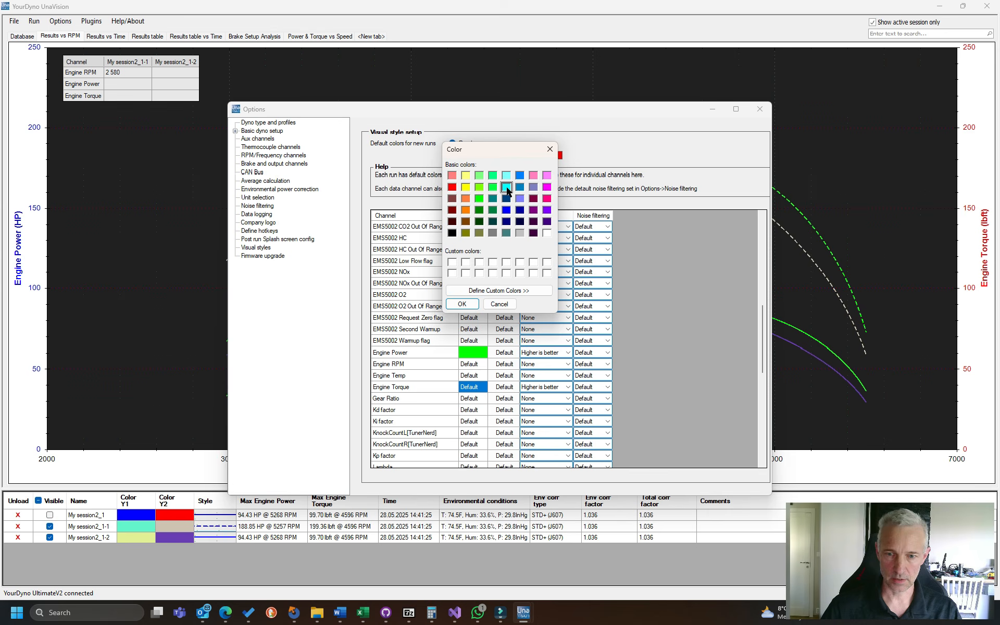
left_click(461, 304)
left_click(758, 108)
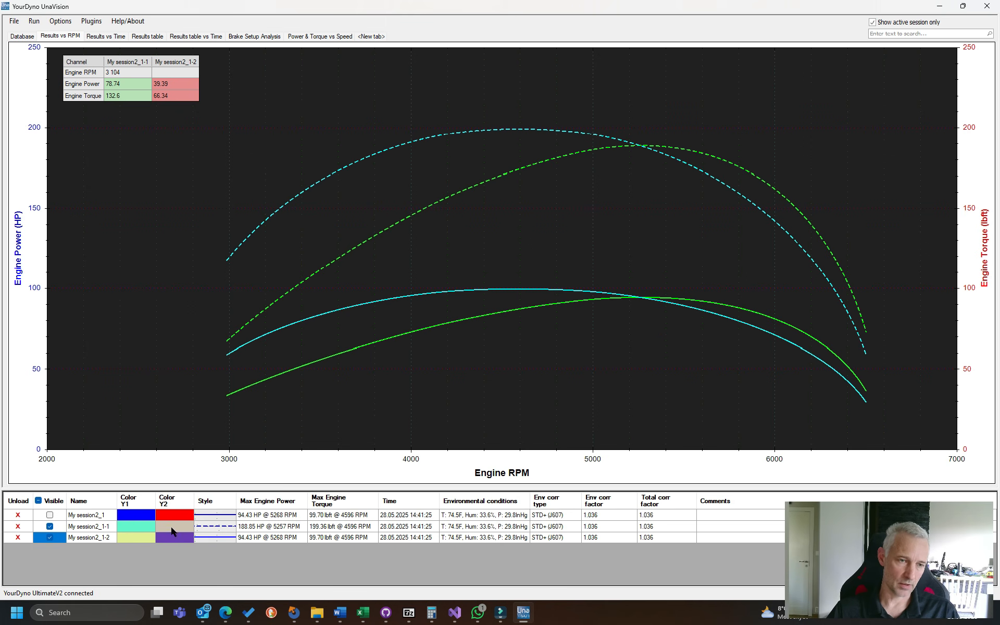
- In the Visual styles options, set the default colours for new runs to Fixed, keeping blue for Y1 and red for Y2
left_click(60, 21)
left_click(66, 33)
left_click(256, 249)
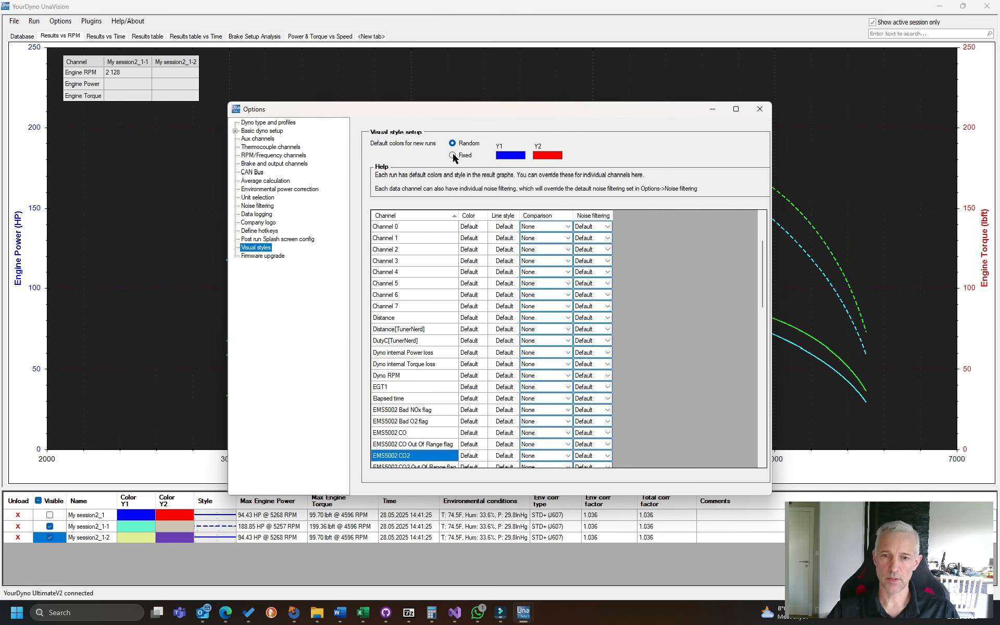
left_click(452, 155)
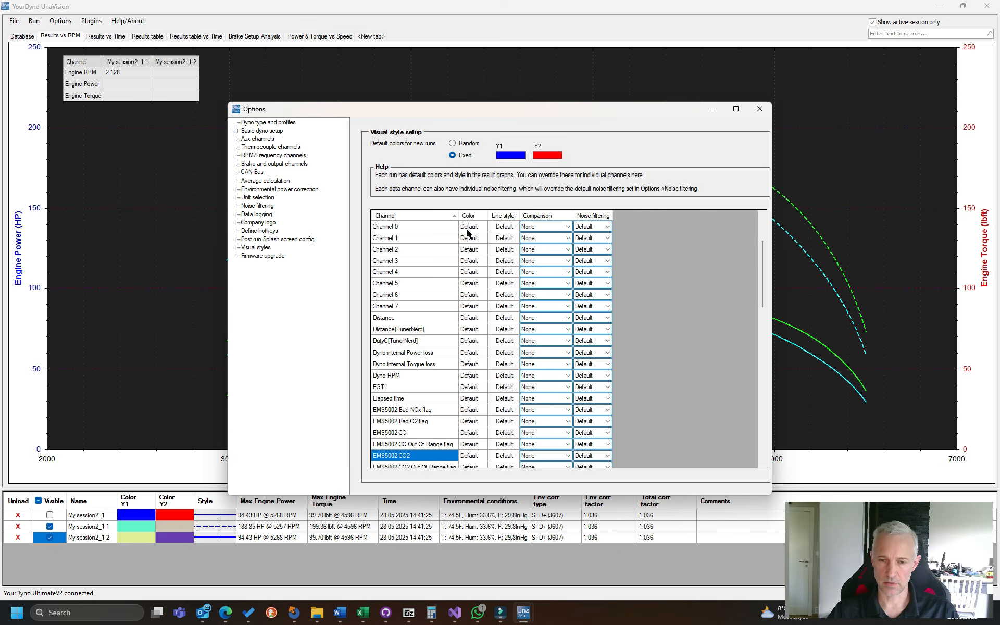
scroll(469, 433, "down", 5)
scroll(469, 434, "down", 3)
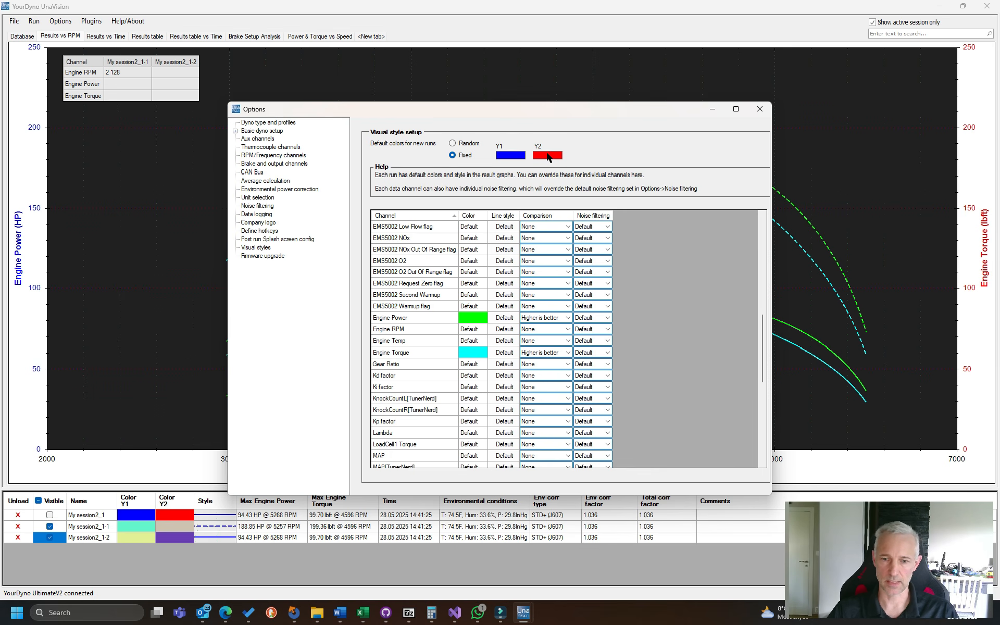
left_click(514, 155)
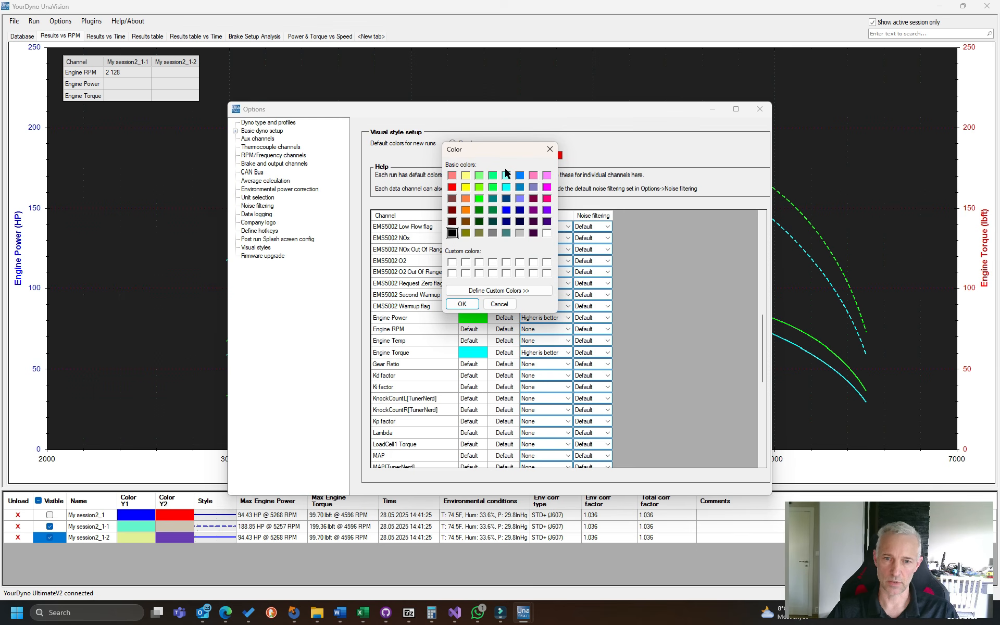
left_click(549, 150)
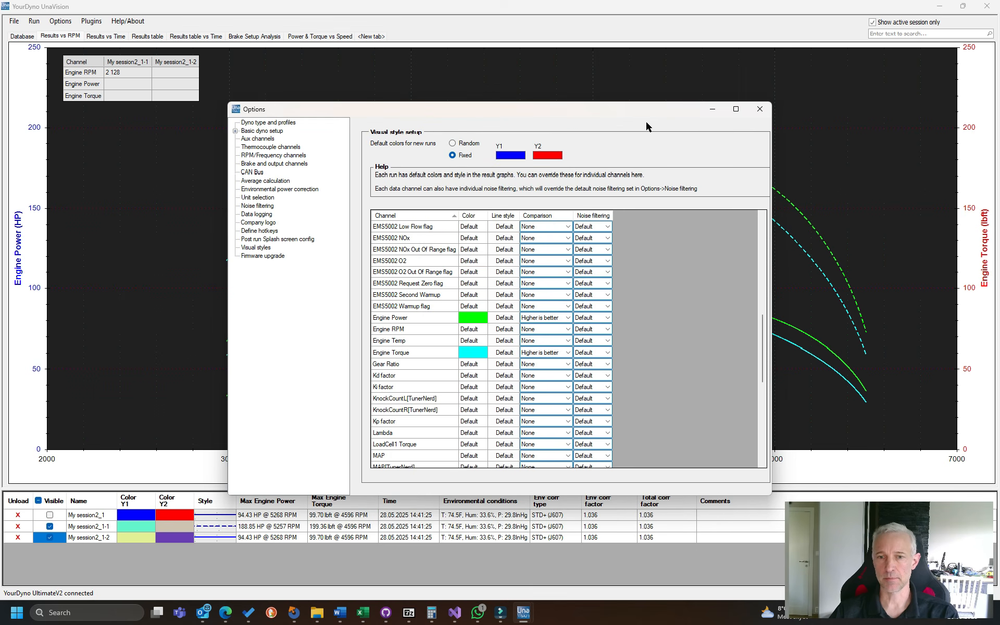
left_click(758, 110)
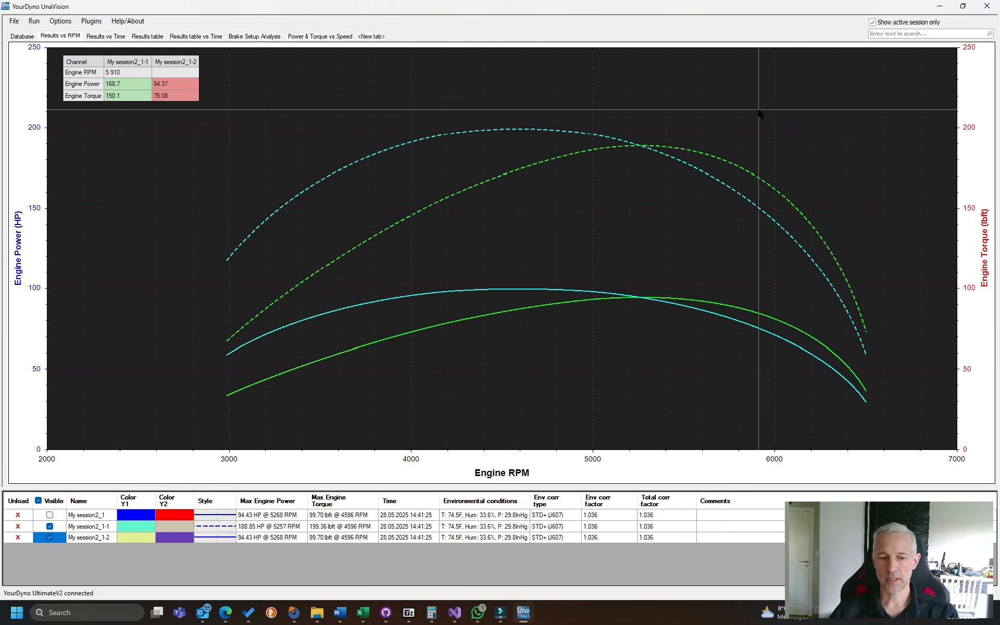
- Hide the Color Y1 and Color Y2 columns from the list of loaded runs
right_click(139, 501)
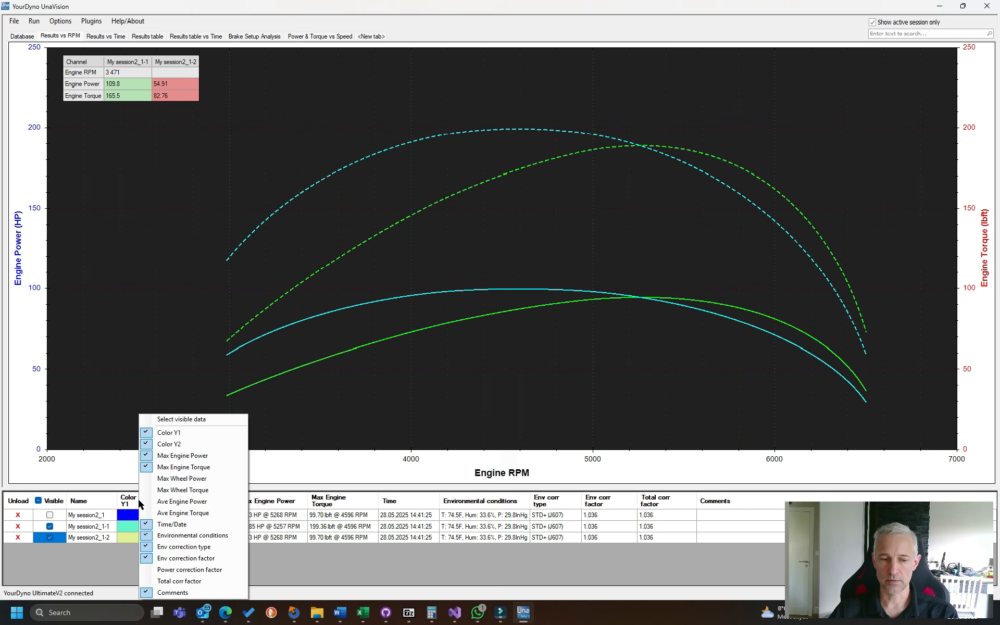
left_click(151, 433)
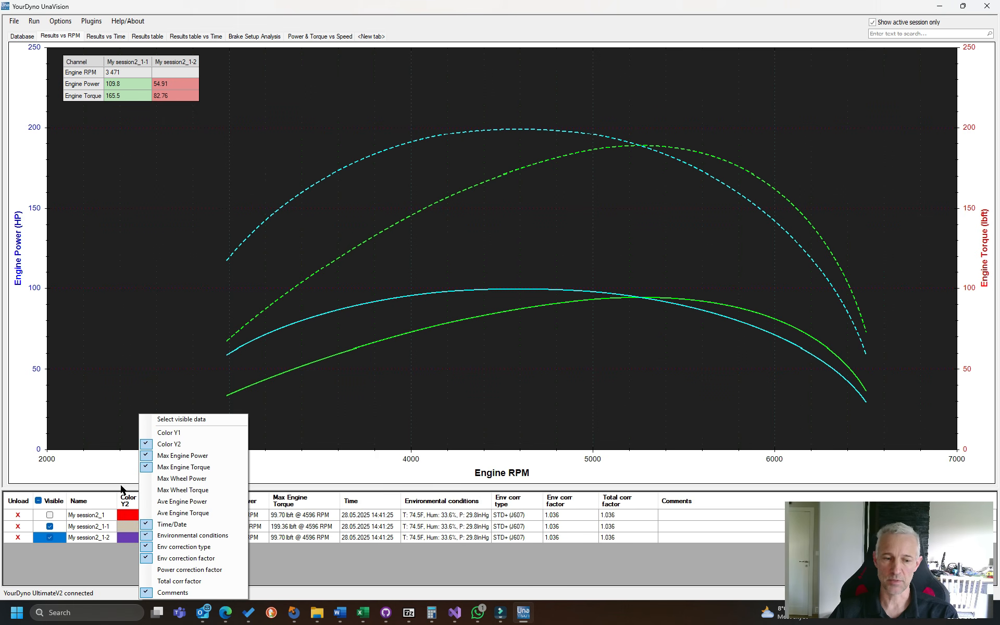
left_click(150, 444)
left_click(115, 559)
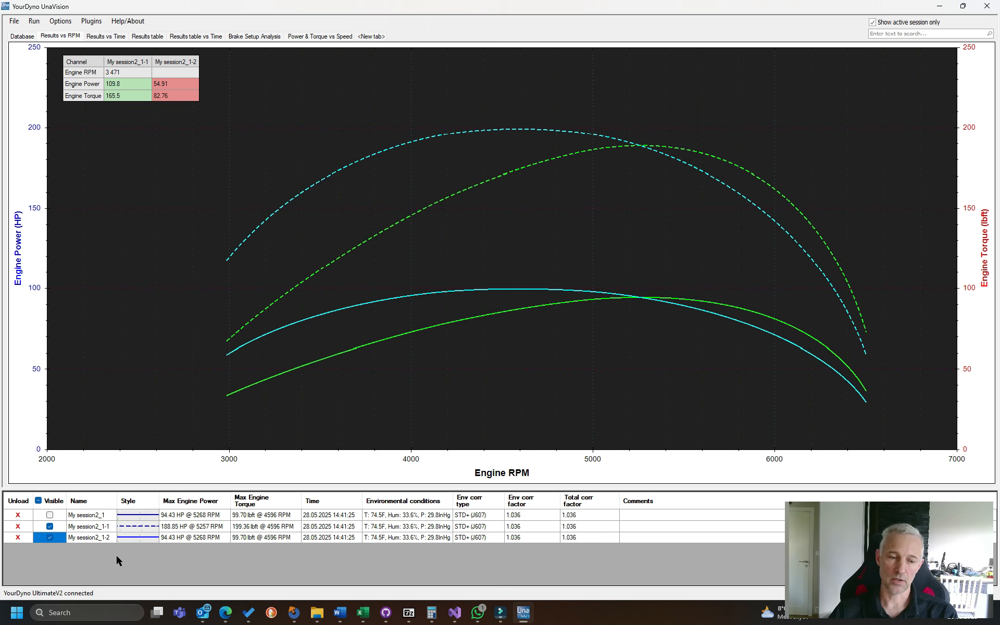